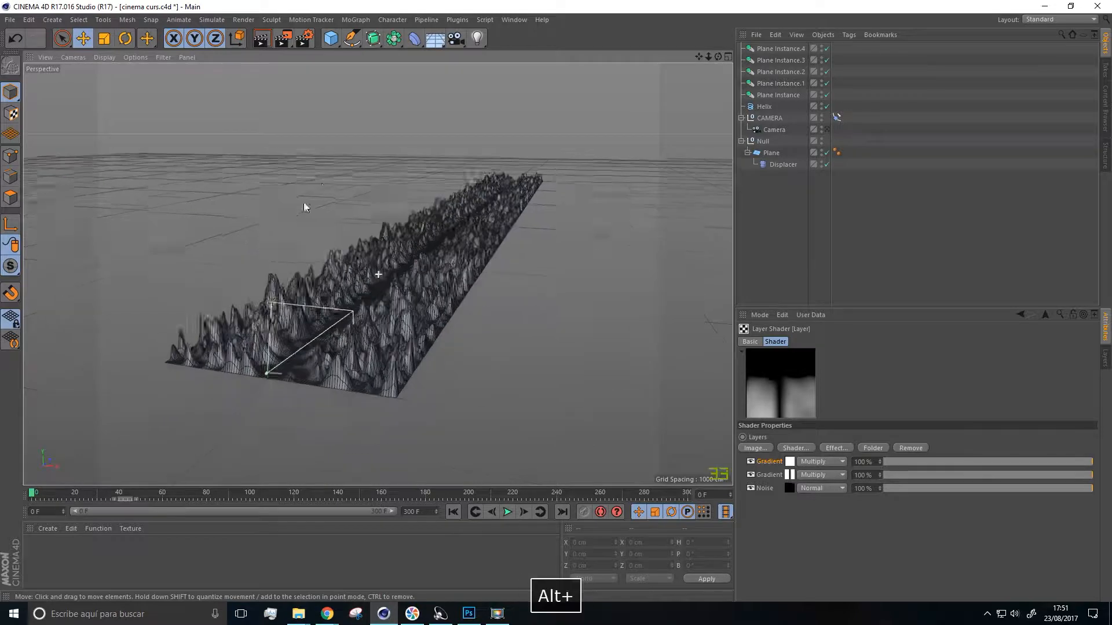
Add a sphere primitive at the scene origin, at the near end of the mountain terrain
left_click_drag(426, 252, 288, 323, "alt")
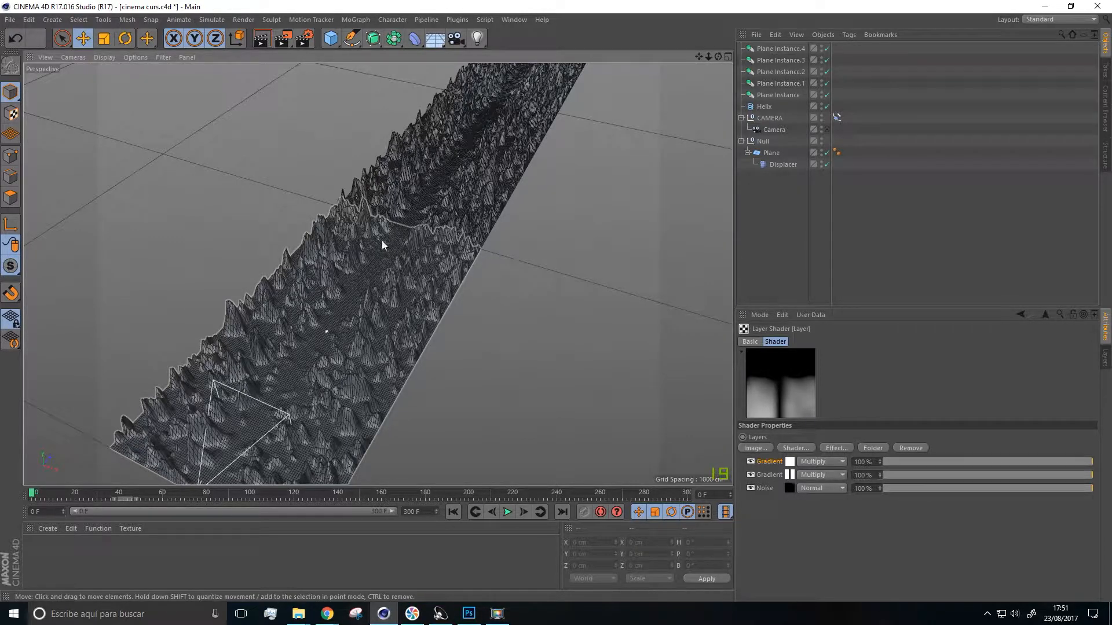
left_click_drag(464, 141, 344, 266, "alt")
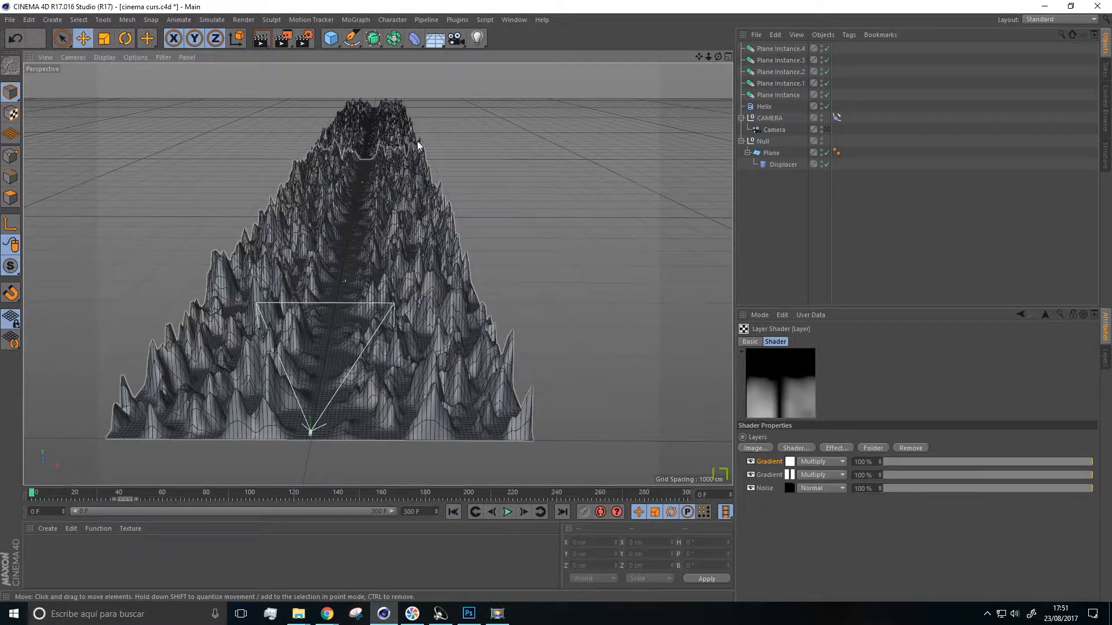
left_click(331, 38)
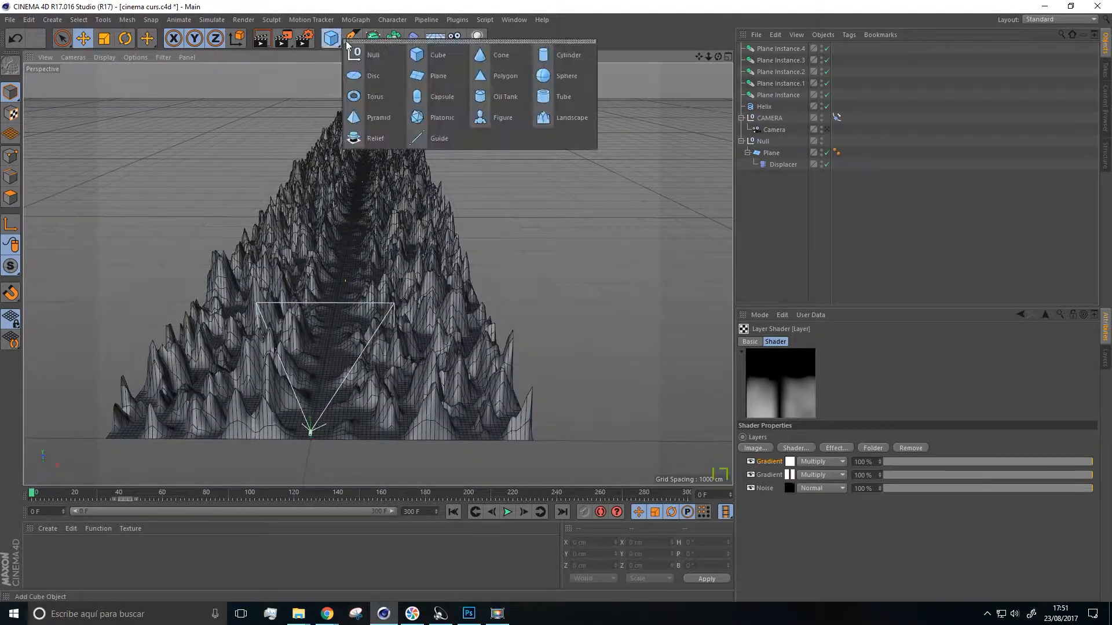
left_click(544, 75)
left_click_drag(373, 311, 413, 208, "alt")
middle_click_drag(413, 209, 410, 206, "alt")
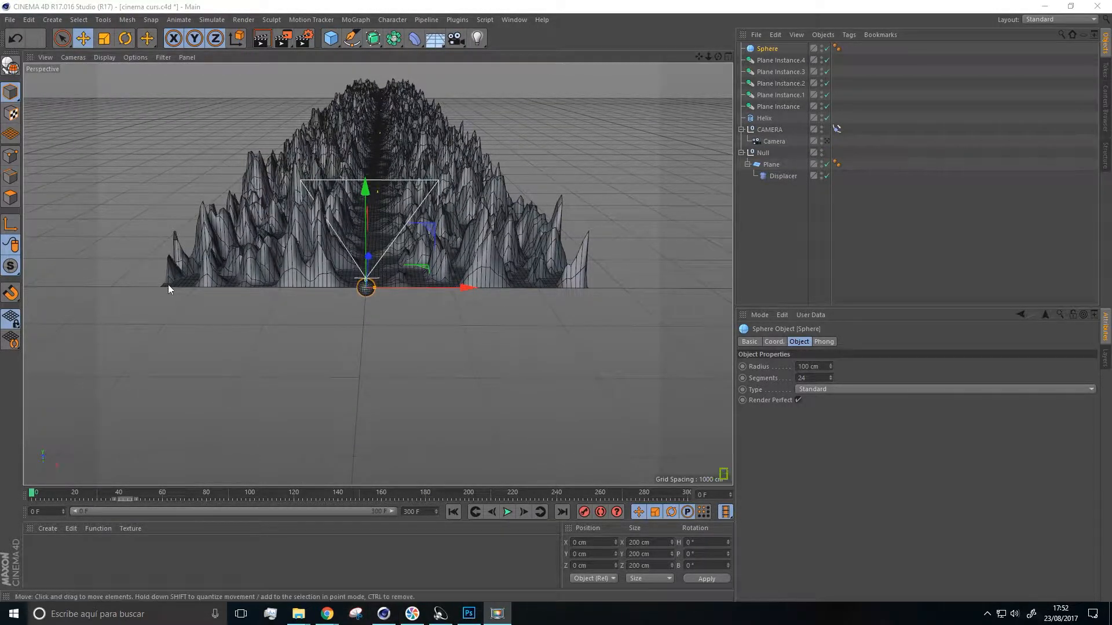
Shrink the sphere to a radius of about 22.6 cm
left_click_drag(294, 301, 286, 297, "alt")
right_click_drag(295, 297, 327, 282, "alt")
scroll(426, 262, "down", 4)
middle_click_drag(483, 288, 313, 396, "alt")
left_click_drag(404, 331, 377, 332, "alt")
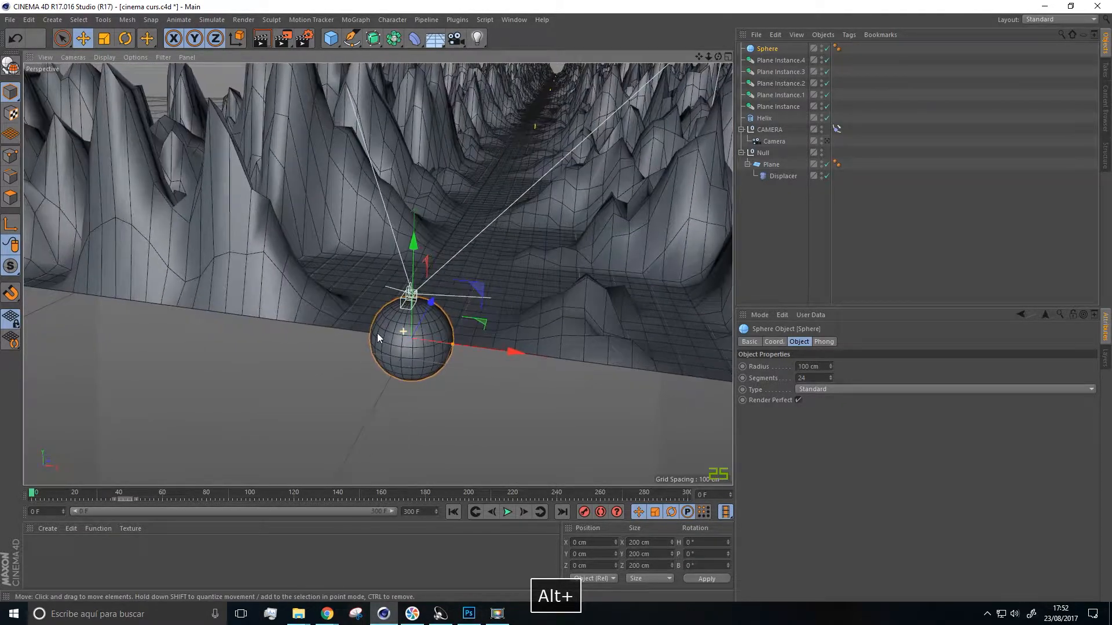
left_click_drag(451, 343, 405, 405)
Add a MoGraph Cloner and make the sphere its child
left_click(396, 41)
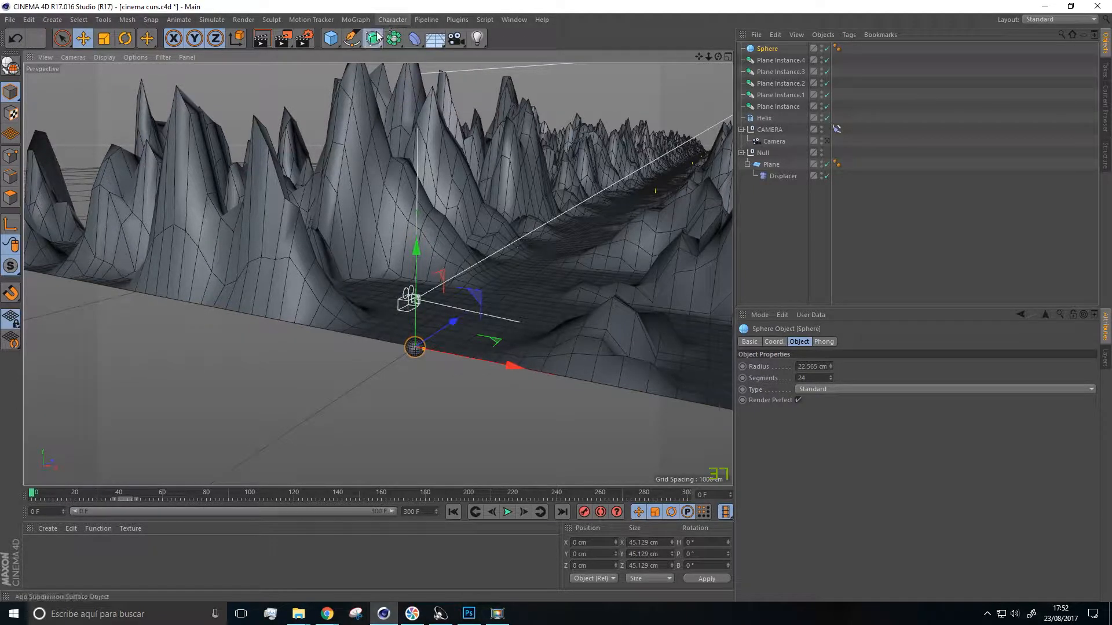
left_click(377, 37)
left_click(392, 19)
mouse_move(355, 19)
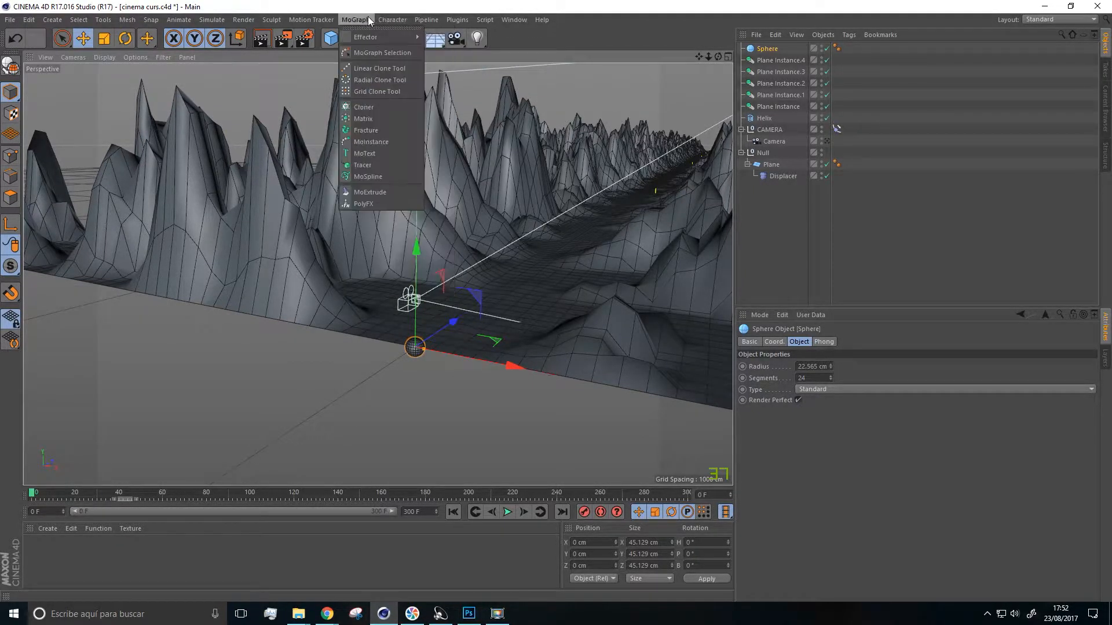
left_click(361, 107)
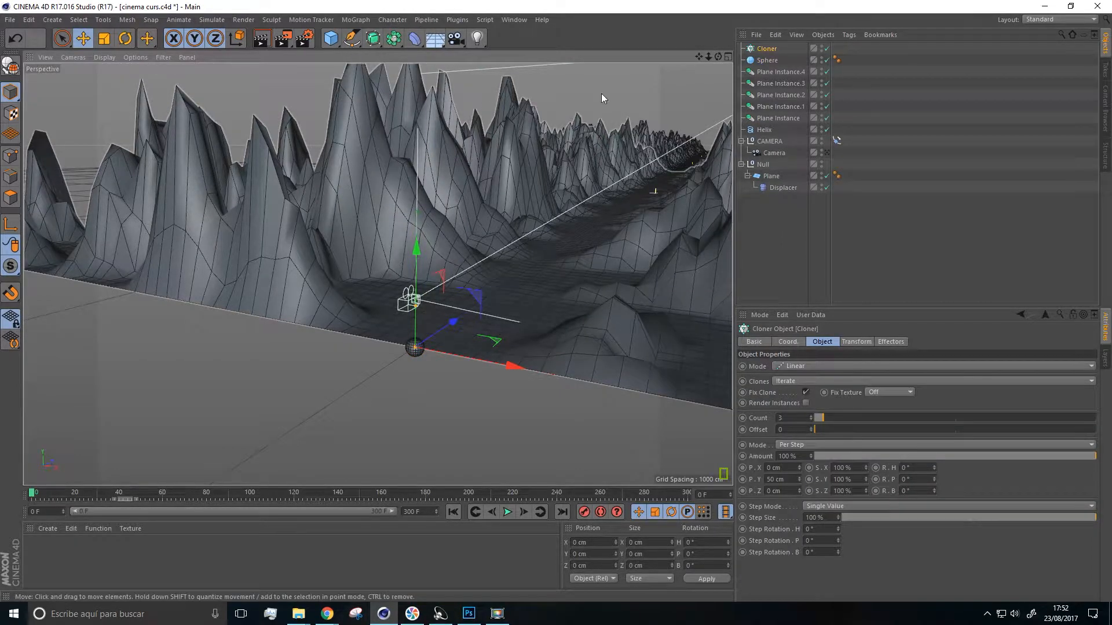
left_click_drag(766, 60, 767, 51)
left_click_drag(496, 326, 490, 332, "alt")
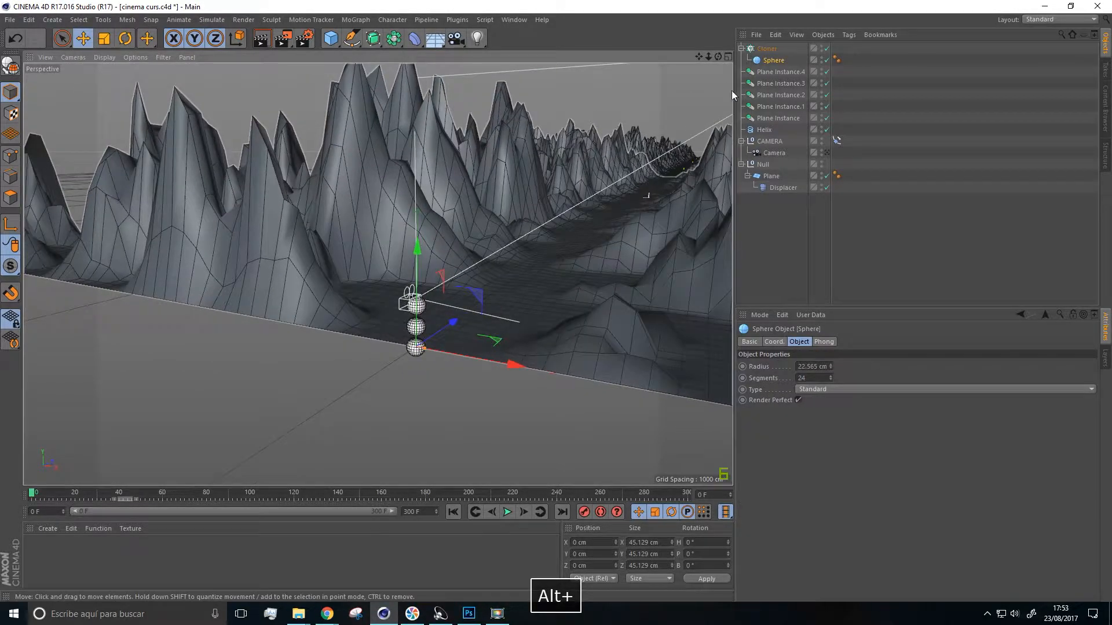
Set the Cloner's mode to Object
left_click(767, 49)
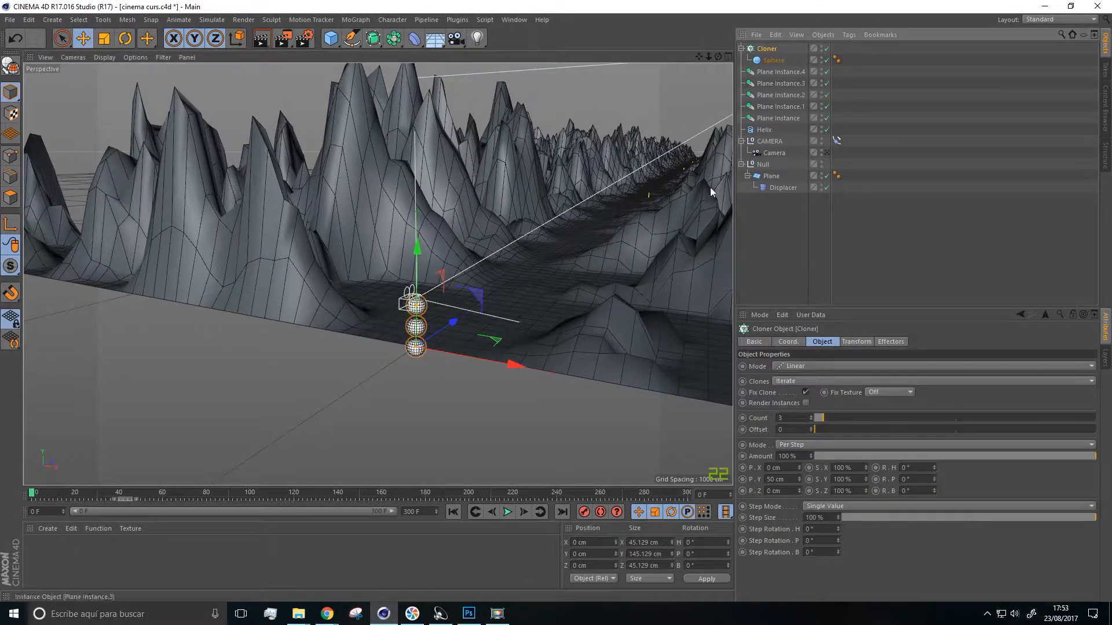
left_click(789, 367)
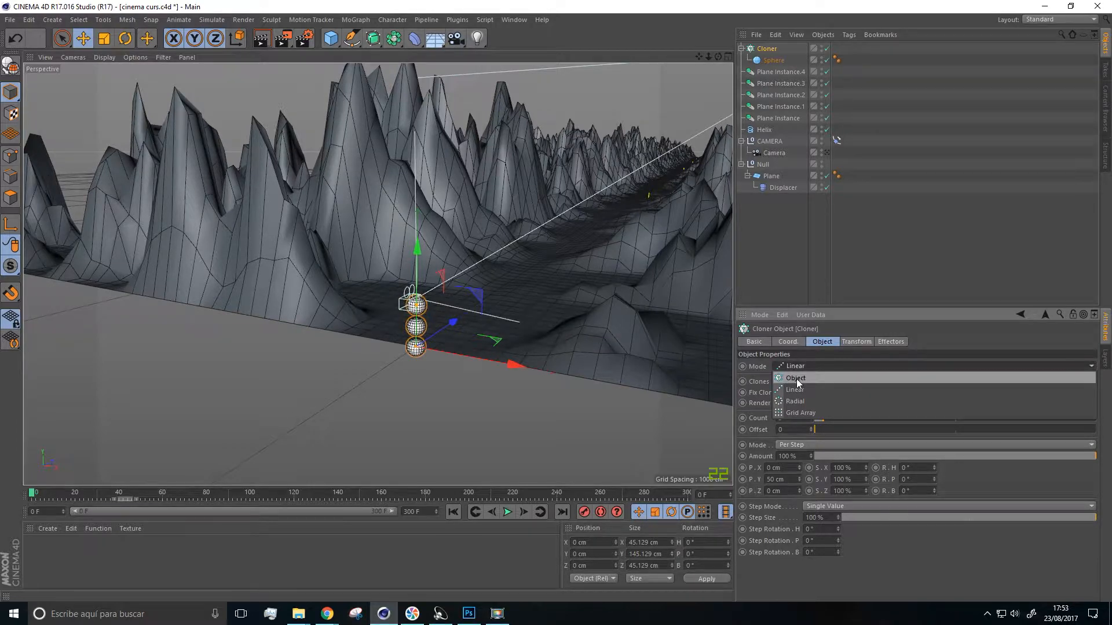
left_click(795, 378)
left_click_drag(596, 291, 590, 311, "alt")
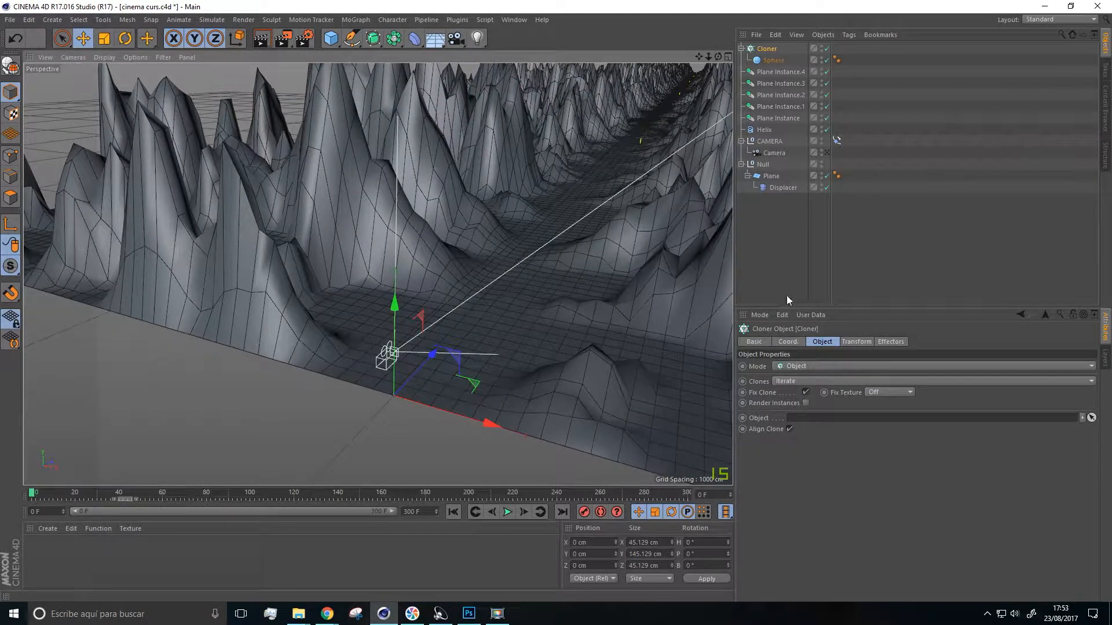
Reduce the terrain plane to 20 width segments and 40 height segments
left_click(770, 176)
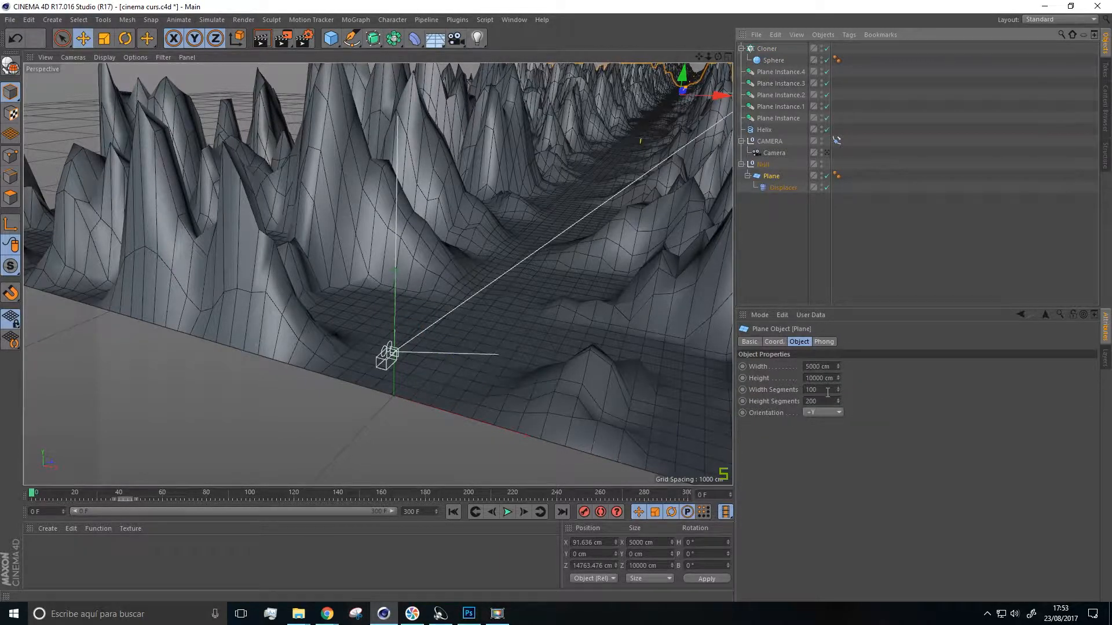
left_click(828, 392)
type("20")
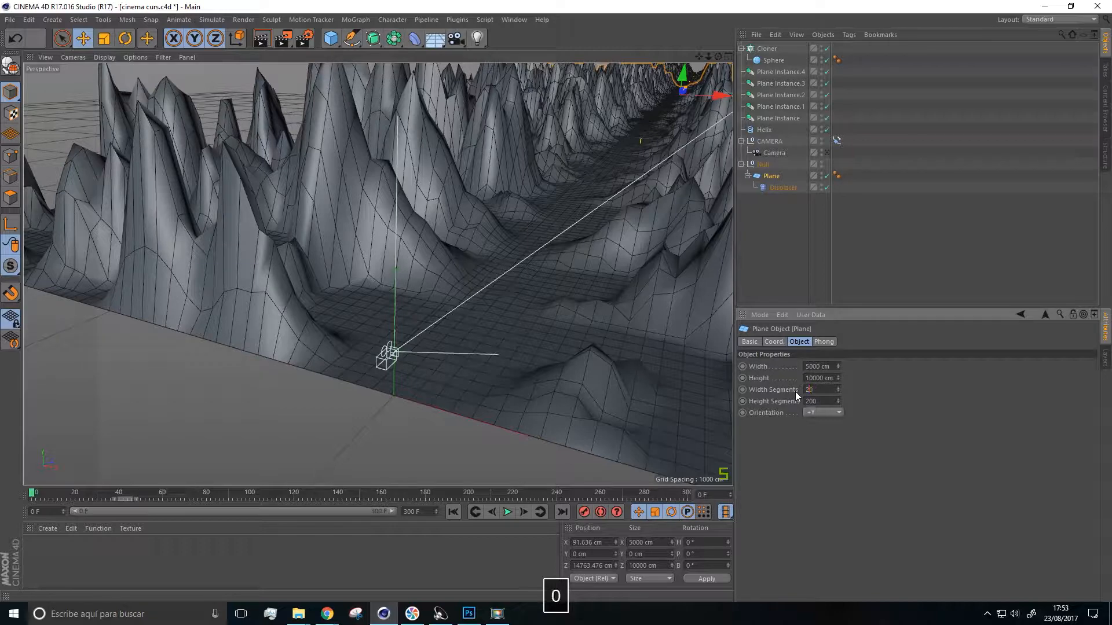
key("Tab")
type("40")
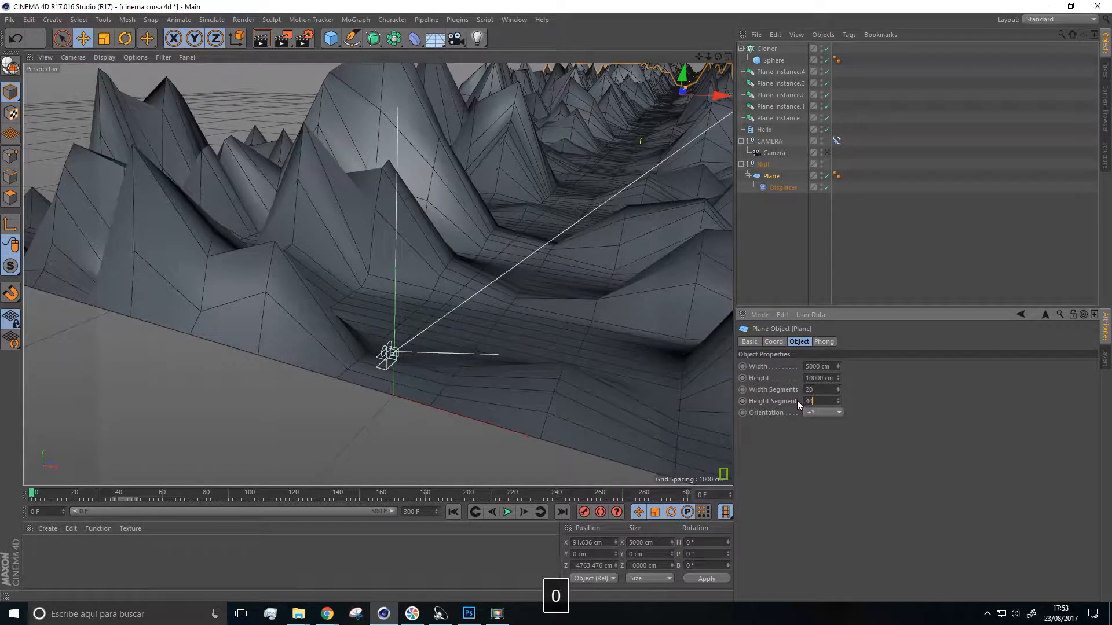
scroll(539, 144, "down", 5)
left_click_drag(532, 211, 561, 293, "alt")
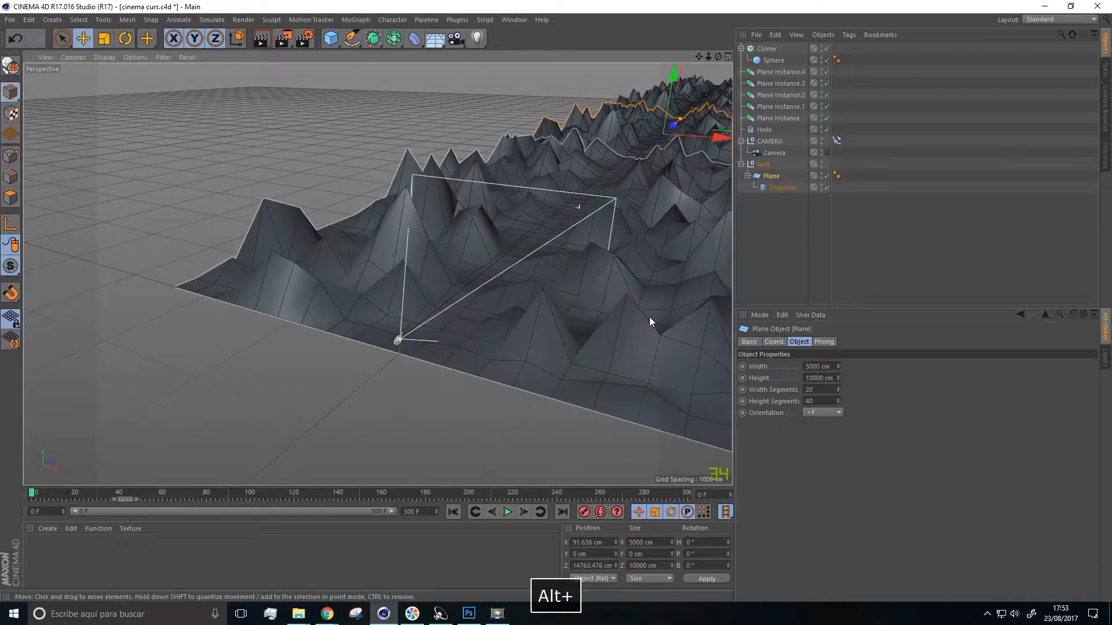
Assign the terrain plane as the Cloner's target object
left_click(766, 49)
left_click_drag(771, 176, 811, 422)
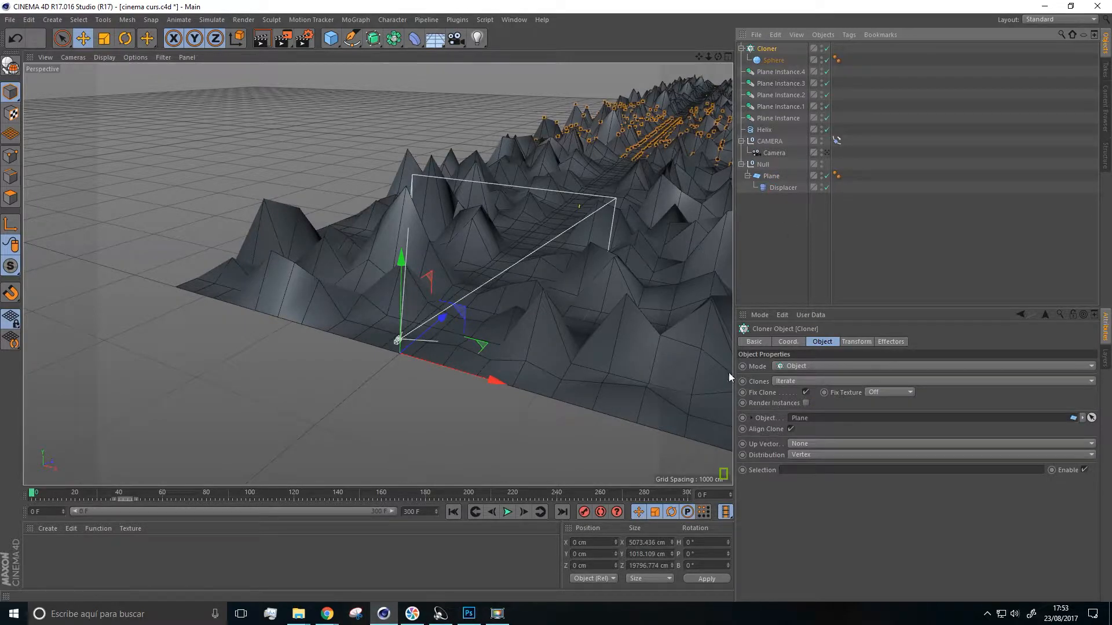
left_click_drag(595, 273, 524, 330, "alt")
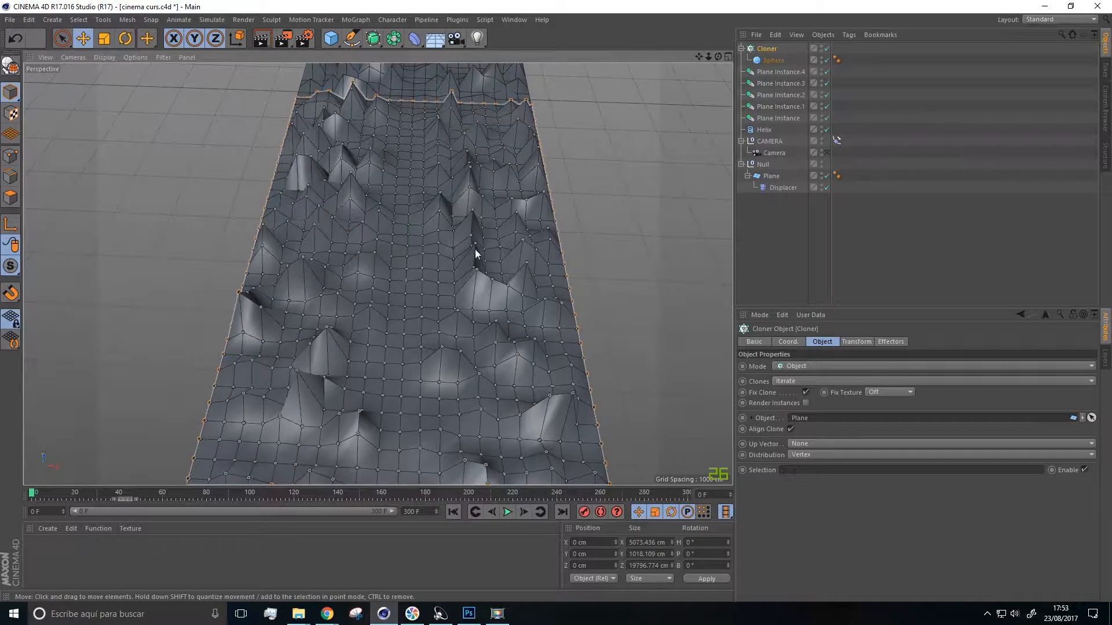
Try 10 and 20 width segments on the terrain plane, with 20 height segments
left_click(771, 176)
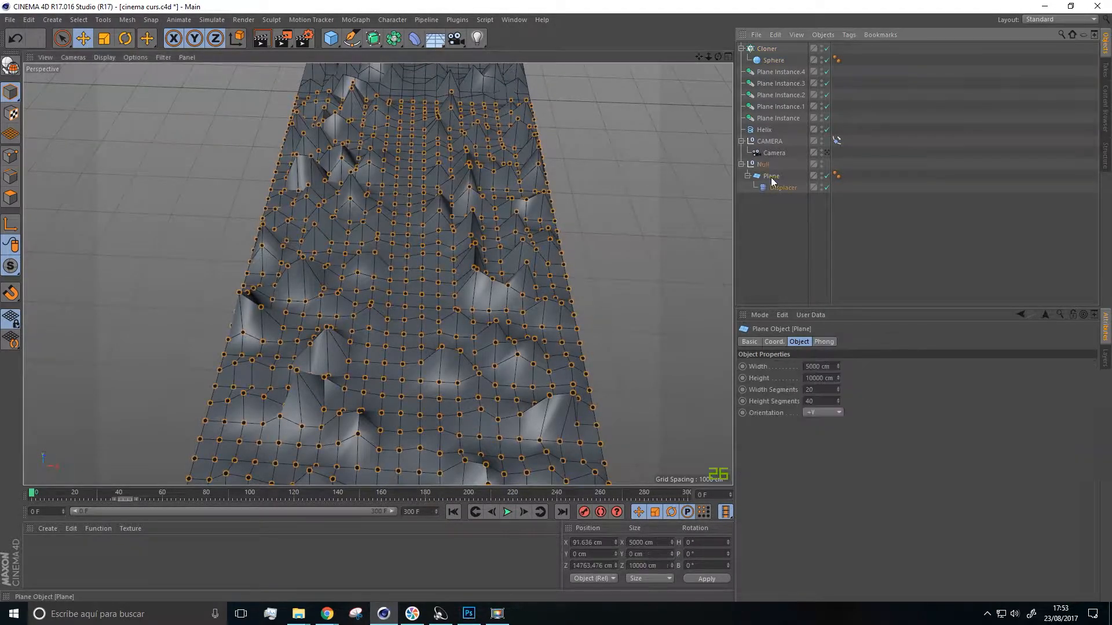
left_click(809, 390)
type("10")
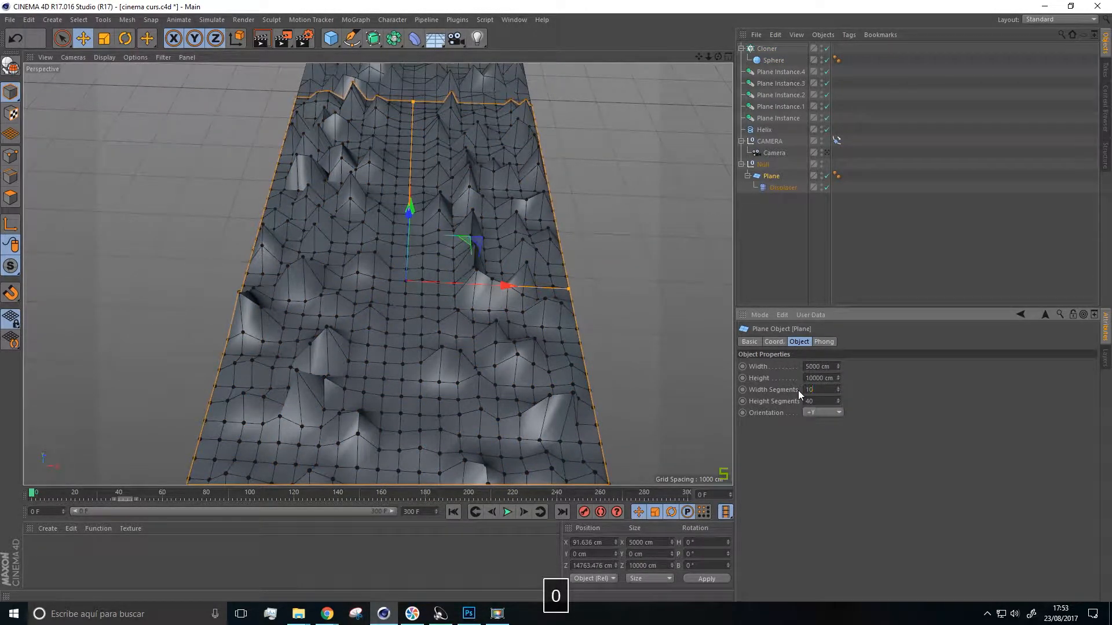
type("20")
key("Tab")
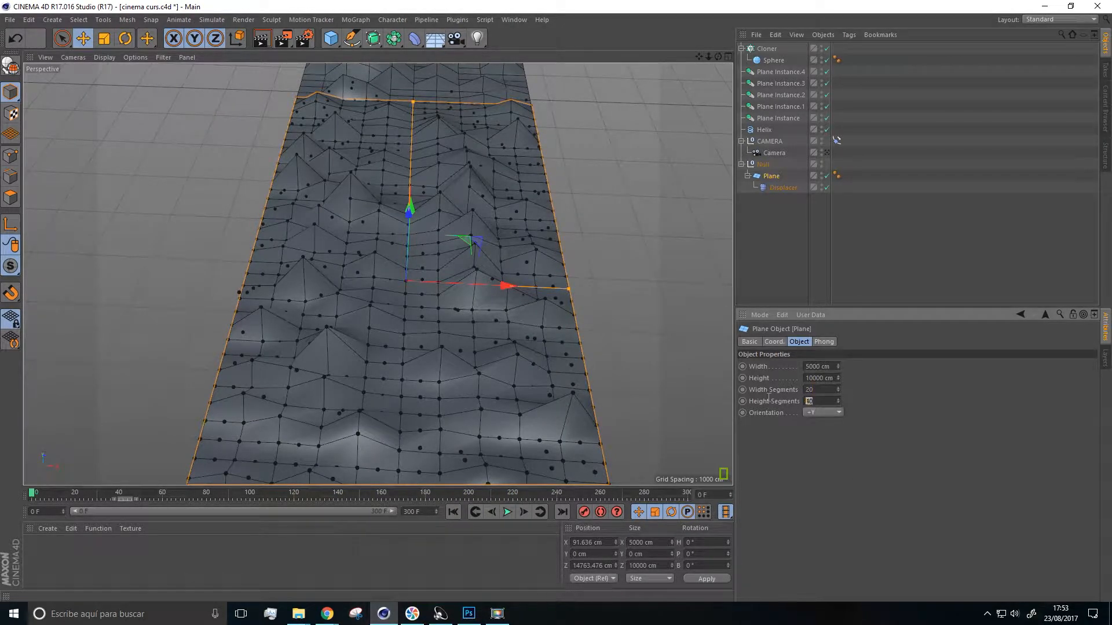
type("20")
left_click(836, 481)
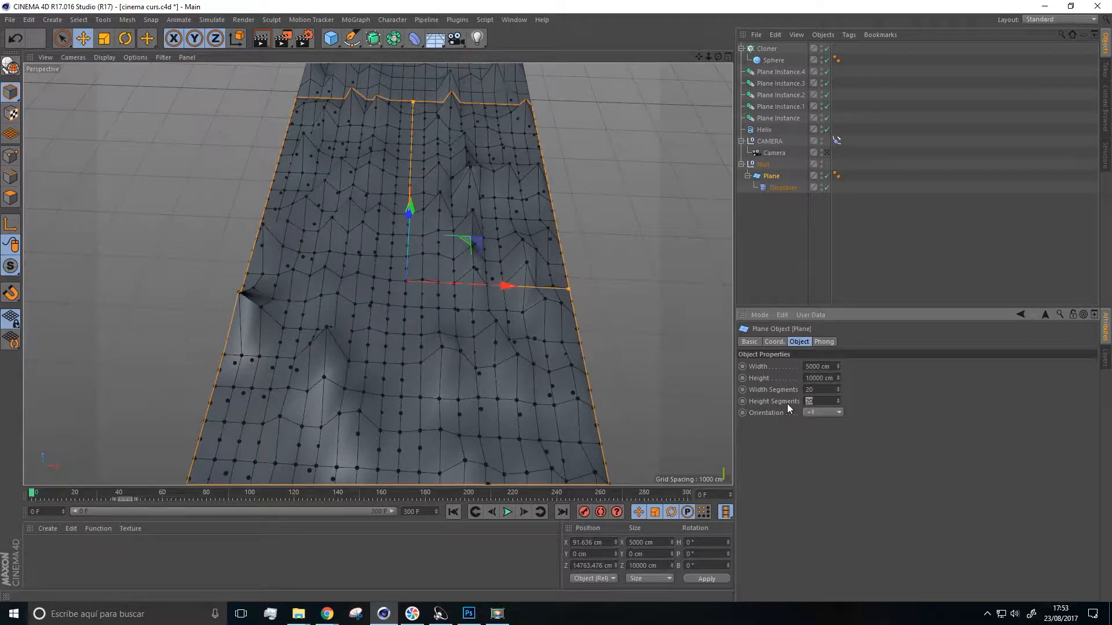
Try 10 and 30 height segments on the terrain plane
type("10")
left_click(831, 459)
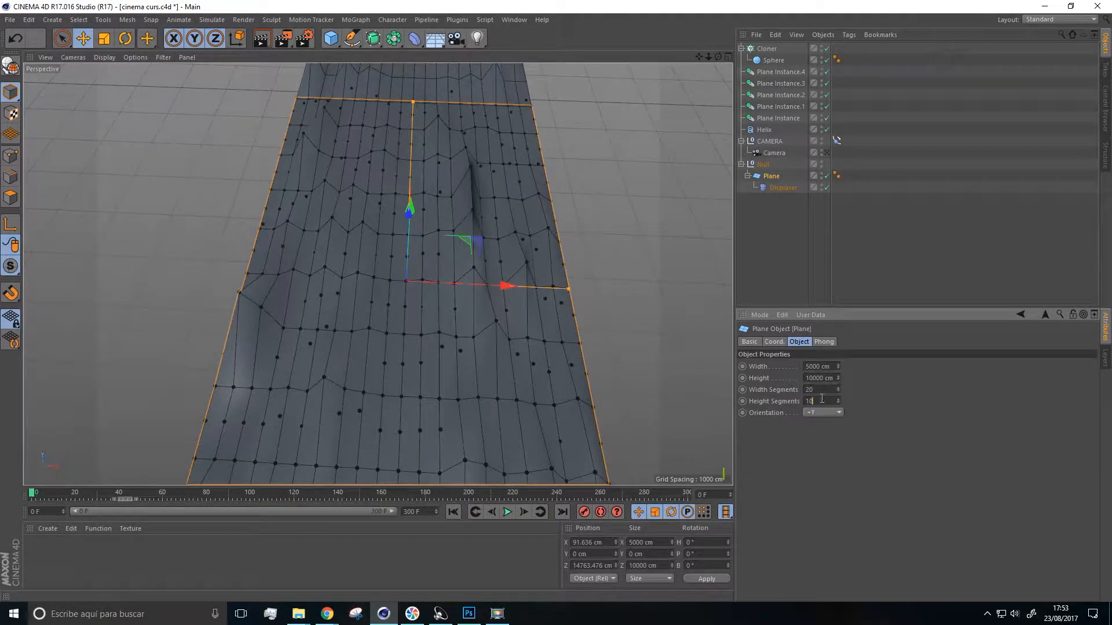
type("3")
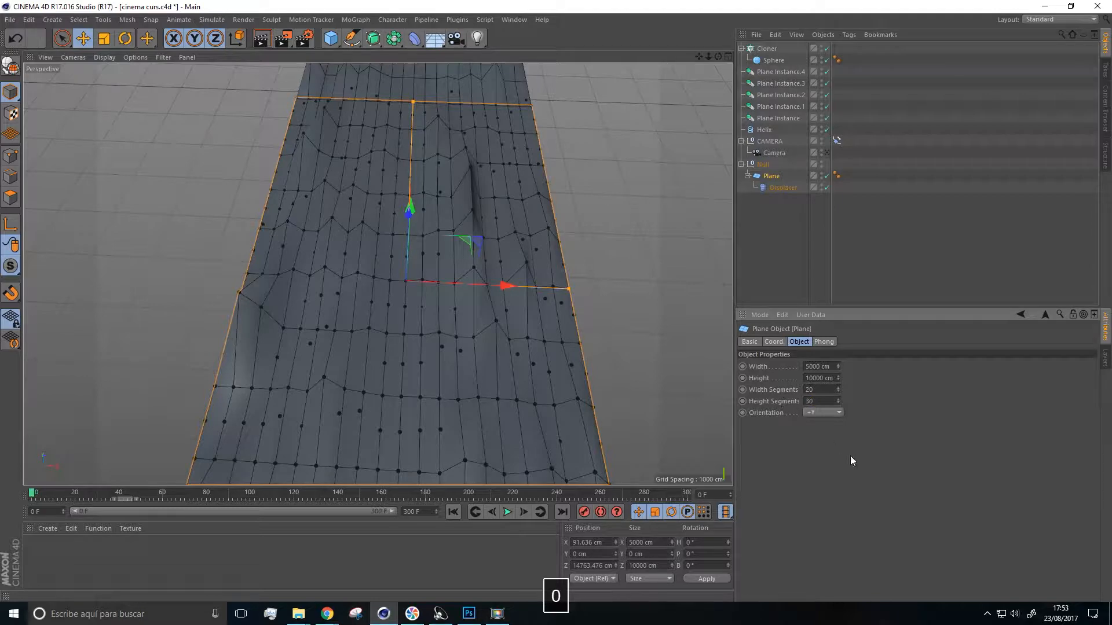
left_click(850, 457)
Set the terrain plane to 10 width segments and 20 height segments
type("10")
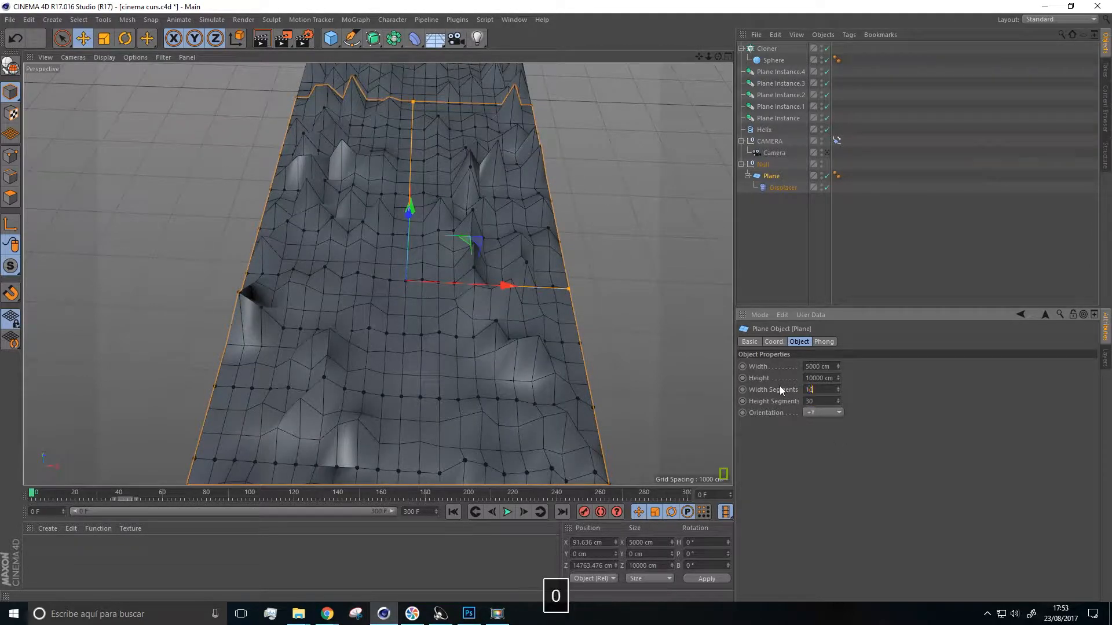
left_click_drag(471, 367, 458, 292, "alt")
double_click(810, 401)
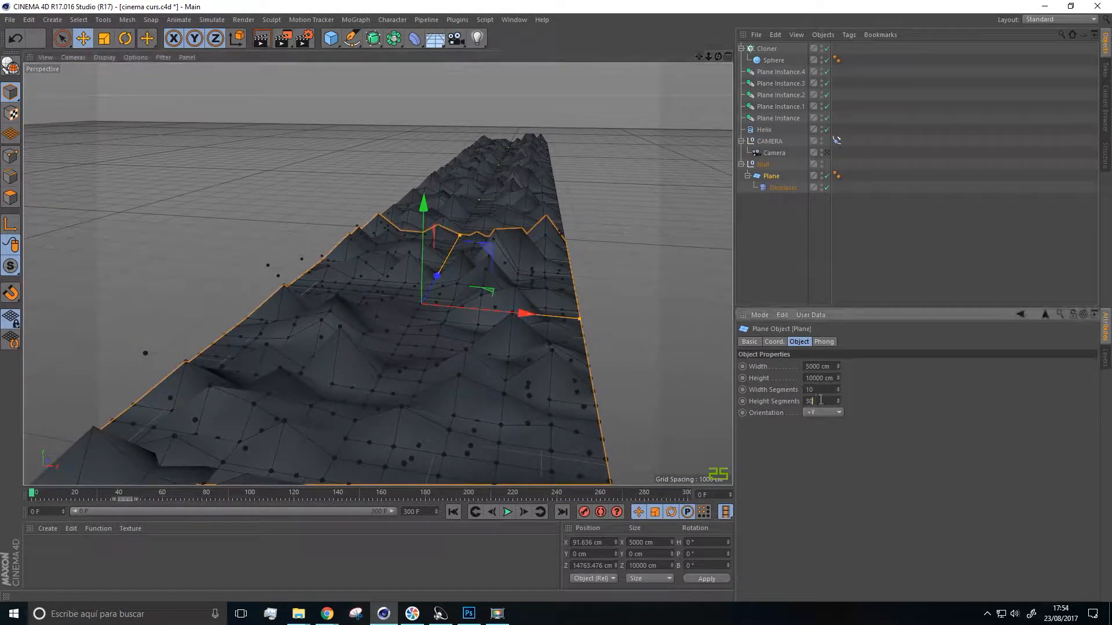
type("20")
left_click_drag(608, 405, 519, 394, "alt")
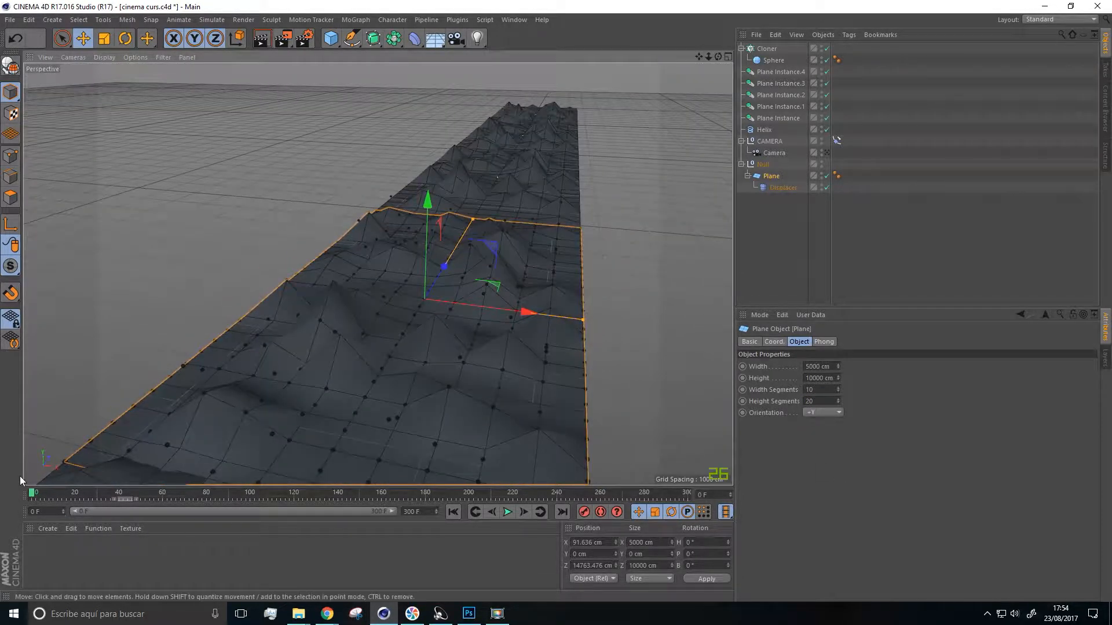
Move the timeline to frame 1 to update the clones, and examine their placement on the terrain up close
mouse_move(33, 495)
left_mouse_down()
mouse_move(342, 512)
mouse_move(477, 501)
mouse_move(37, 499)
left_mouse_up()
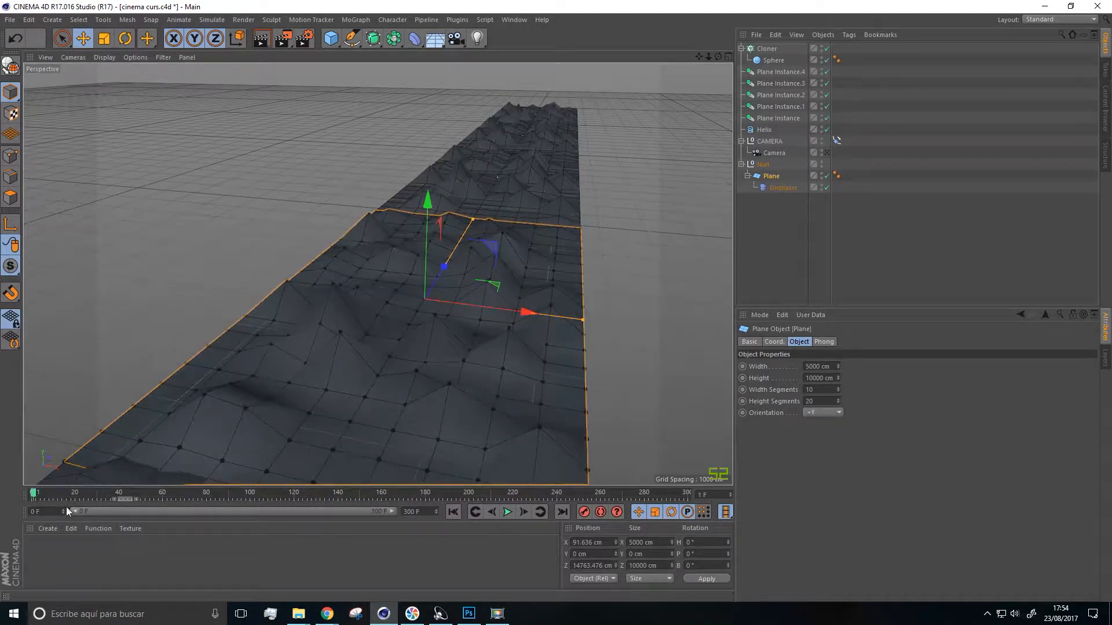
left_click_drag(621, 370, 659, 362, "alt")
left_click_drag(563, 315, 496, 344, "alt")
scroll(440, 351, "up", 6)
left_click_drag(403, 322, 461, 305, "alt")
right_click_drag(447, 284, 76, 227, "alt")
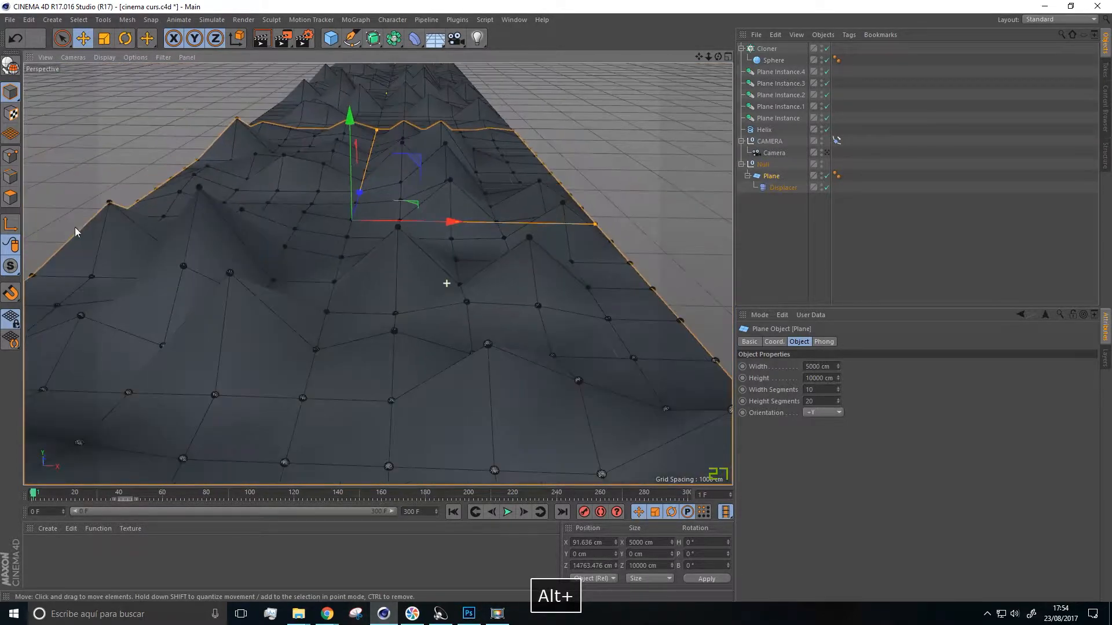
Try Y- as the Cloner's up vector and set it back to None
left_click(771, 51)
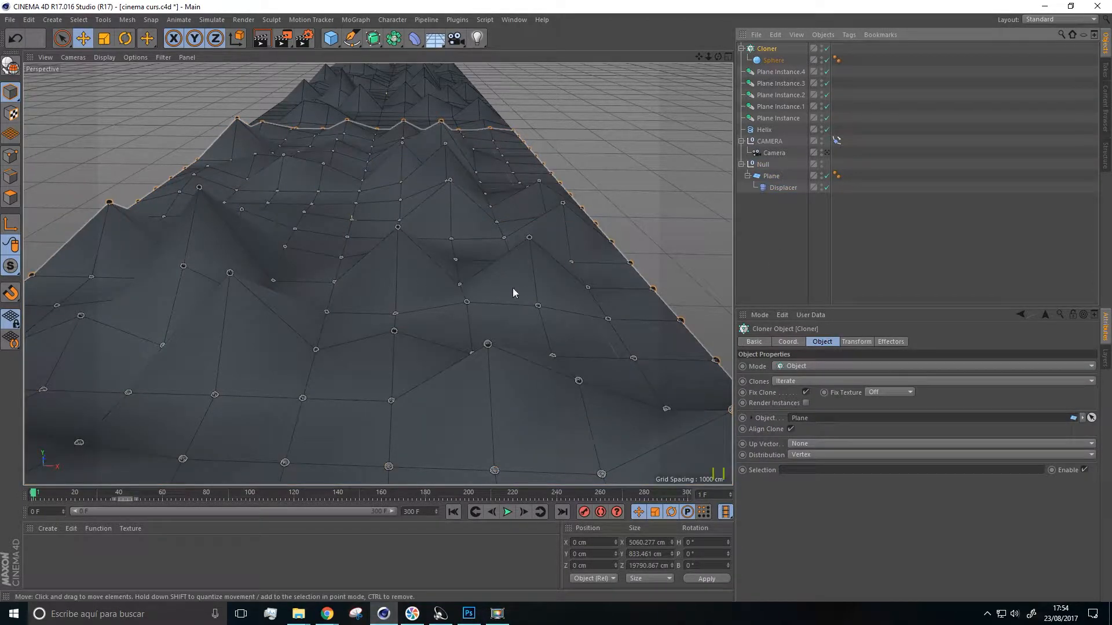
left_click(812, 445)
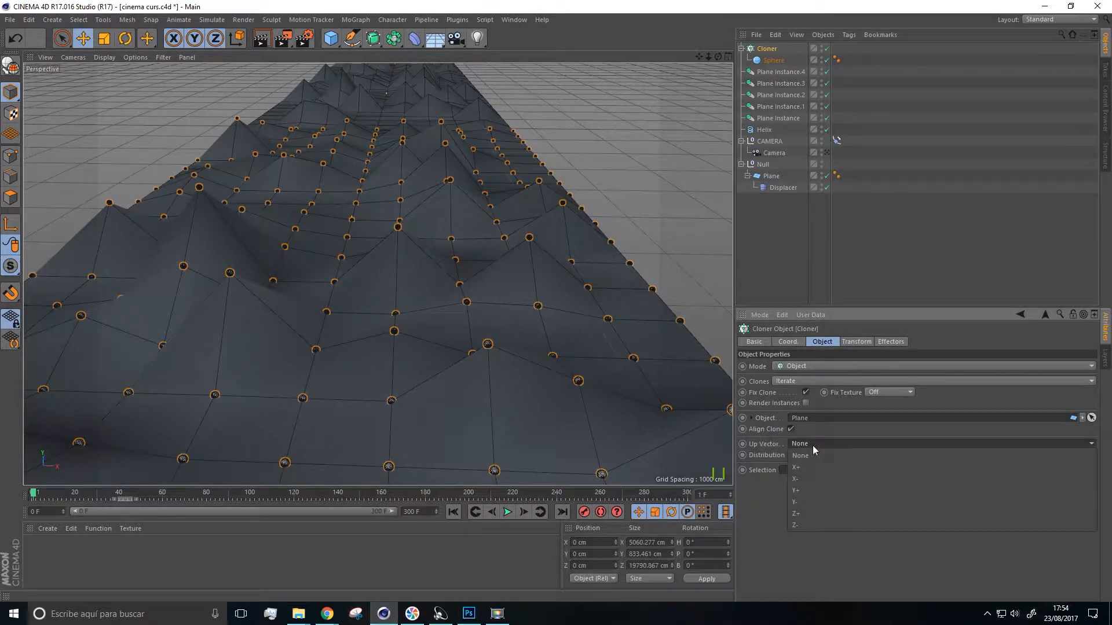
left_click(795, 501)
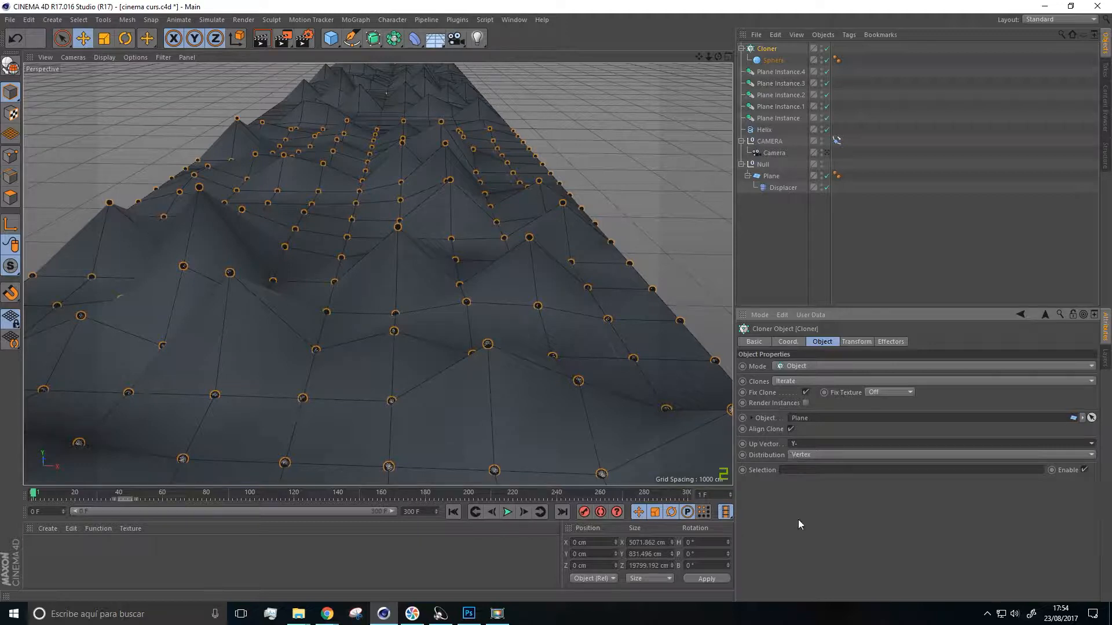
left_click(801, 443)
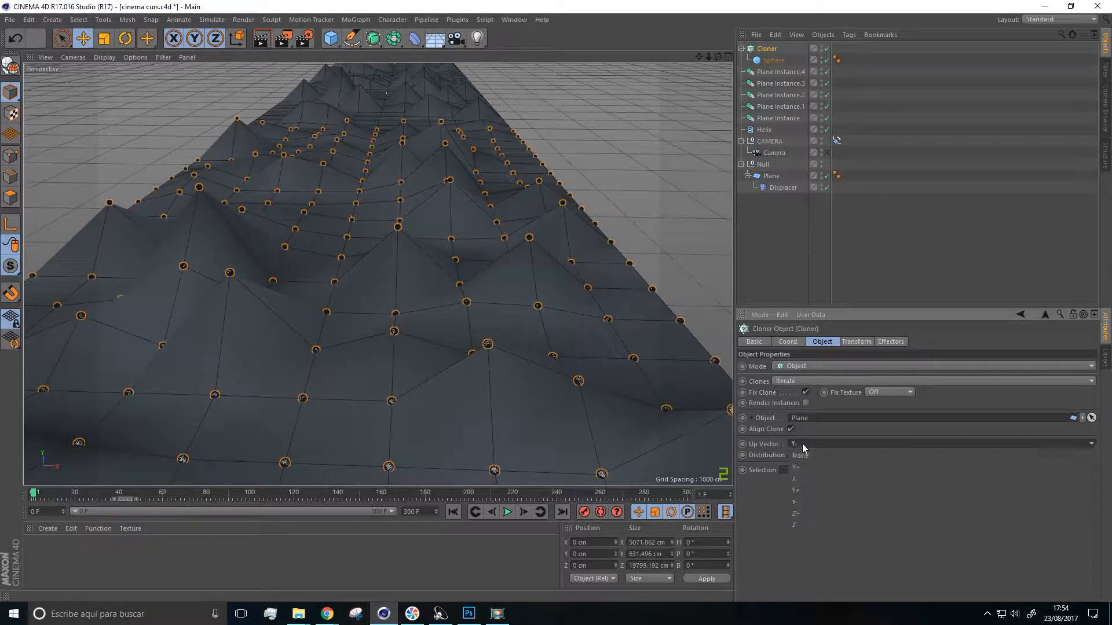
left_click(804, 458)
Set the Cloner's distribution to Surface
left_click(806, 455)
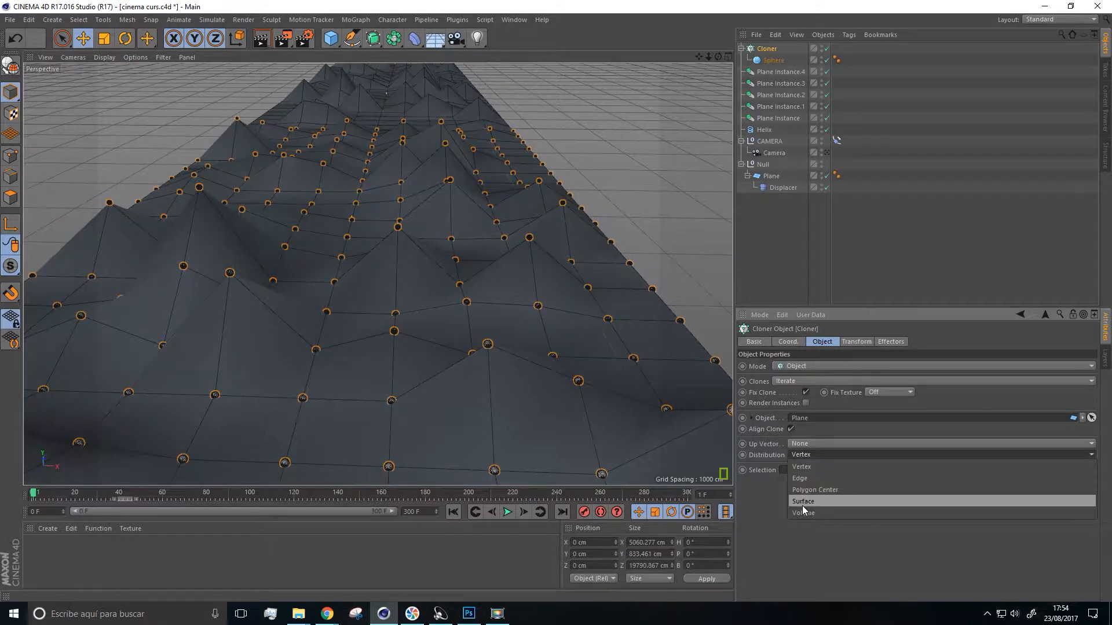
left_click(803, 502)
left_click_drag(569, 325, 527, 331, "alt")
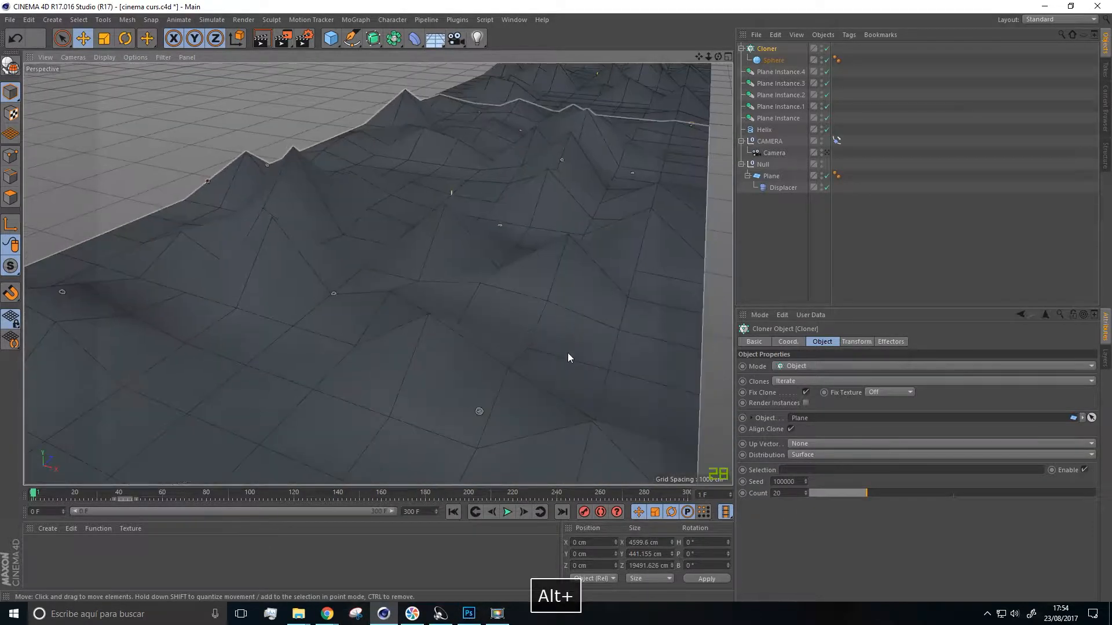
Try the Polygon Center and Edge distributions on the Cloner and compare how the spheres sit on the terrain
left_click(825, 455)
left_click(813, 490)
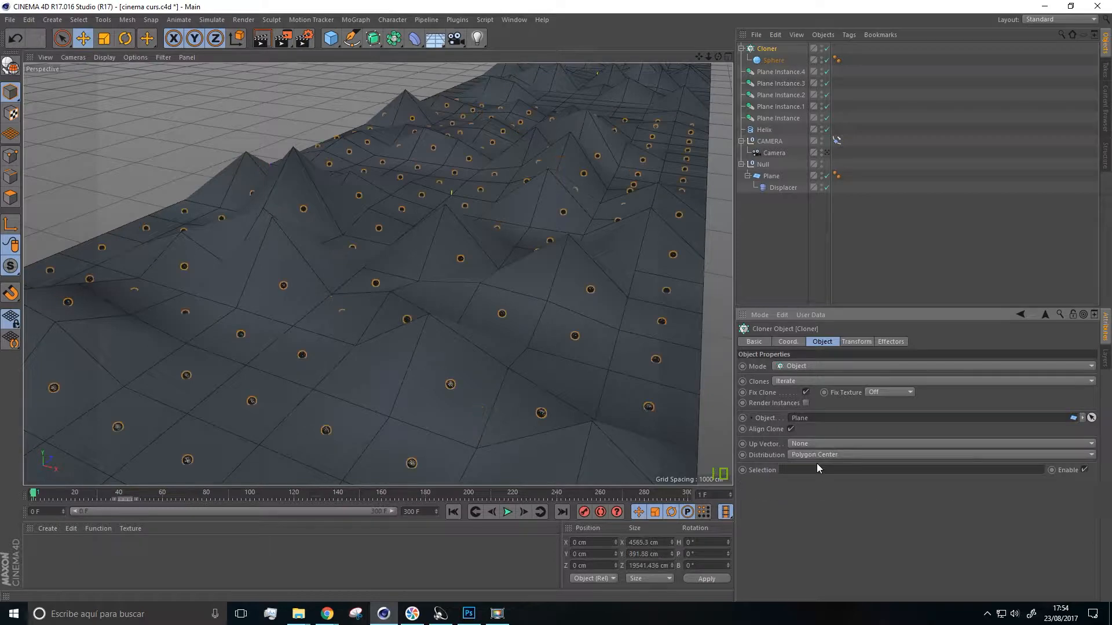
left_click_drag(548, 364, 495, 343, "alt")
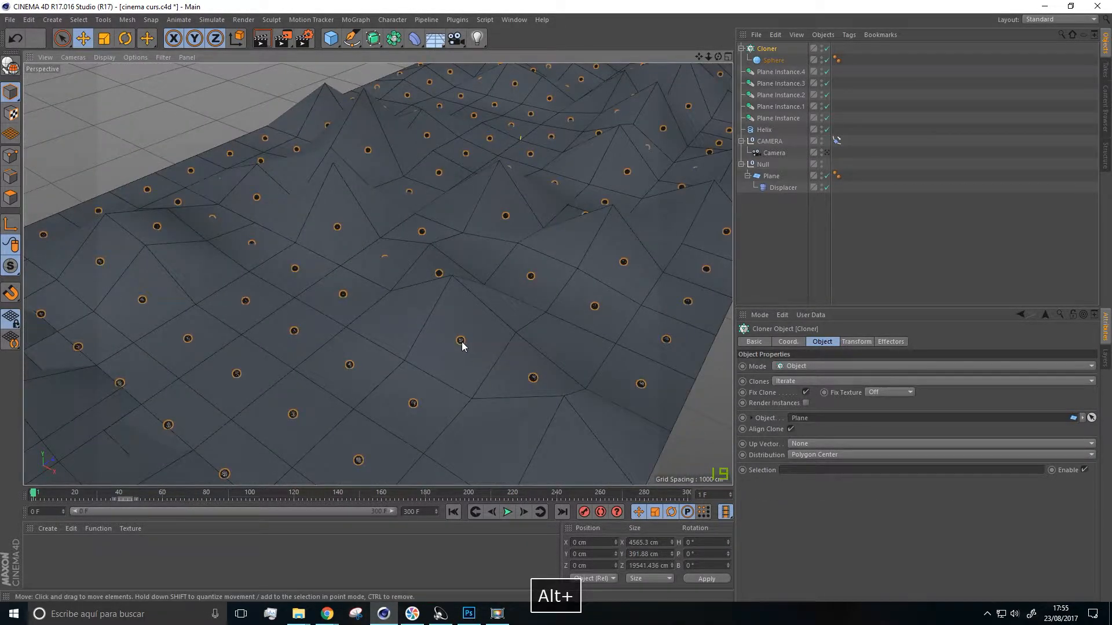
left_click(802, 454)
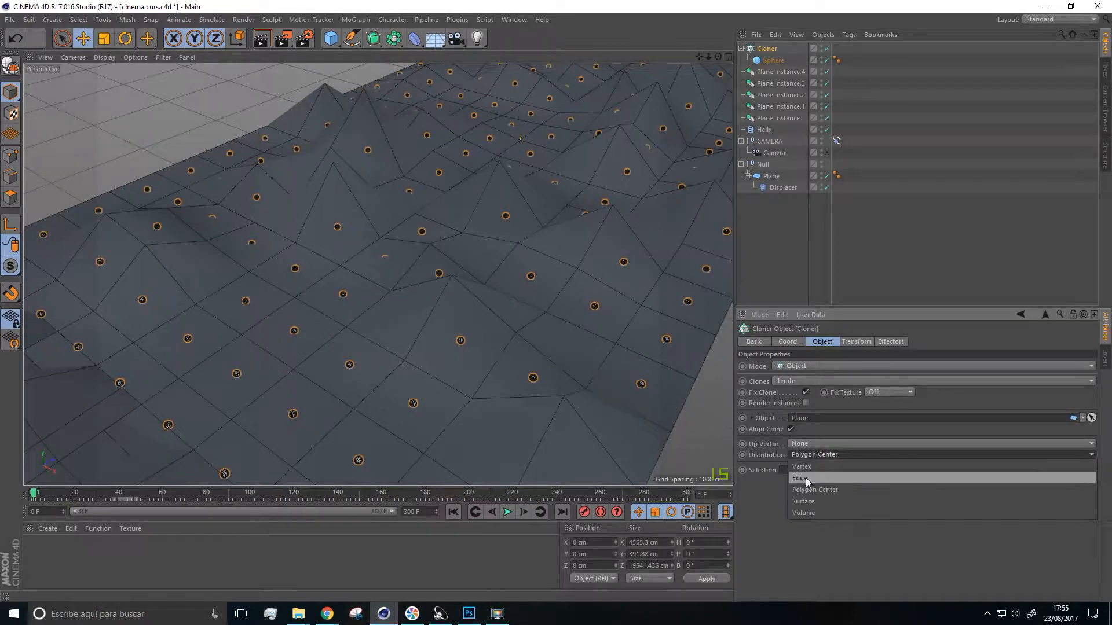
left_click(805, 478)
left_click_drag(452, 304, 637, 394, "alt")
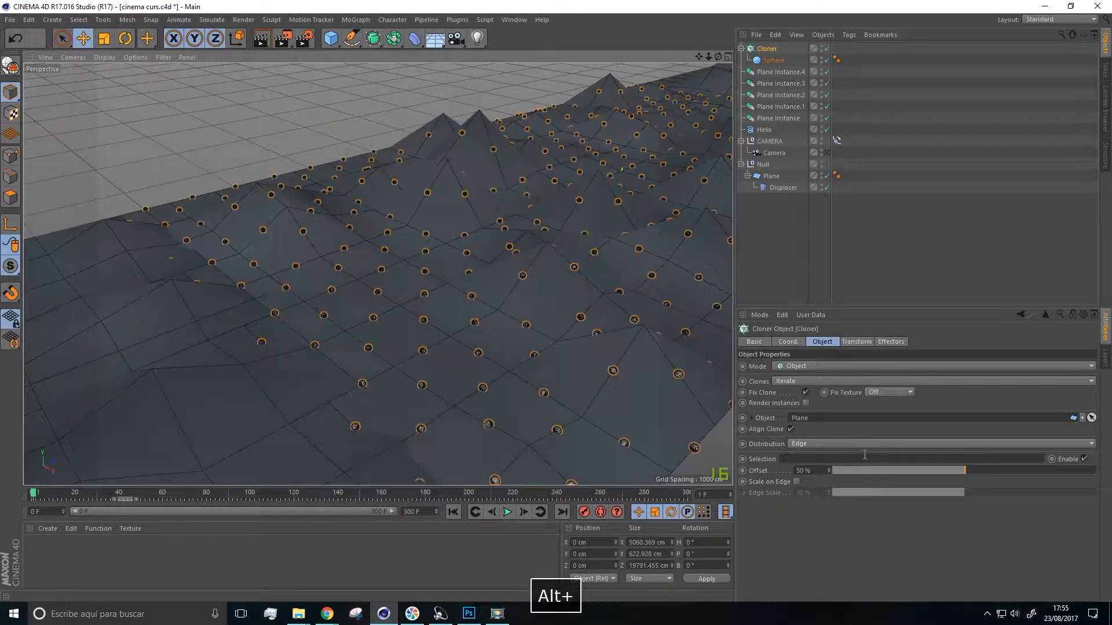
Try the Volume distribution on the Cloner and set it back to Surface
left_click(828, 443)
left_click(805, 503)
left_click_drag(683, 405, 653, 396, "alt")
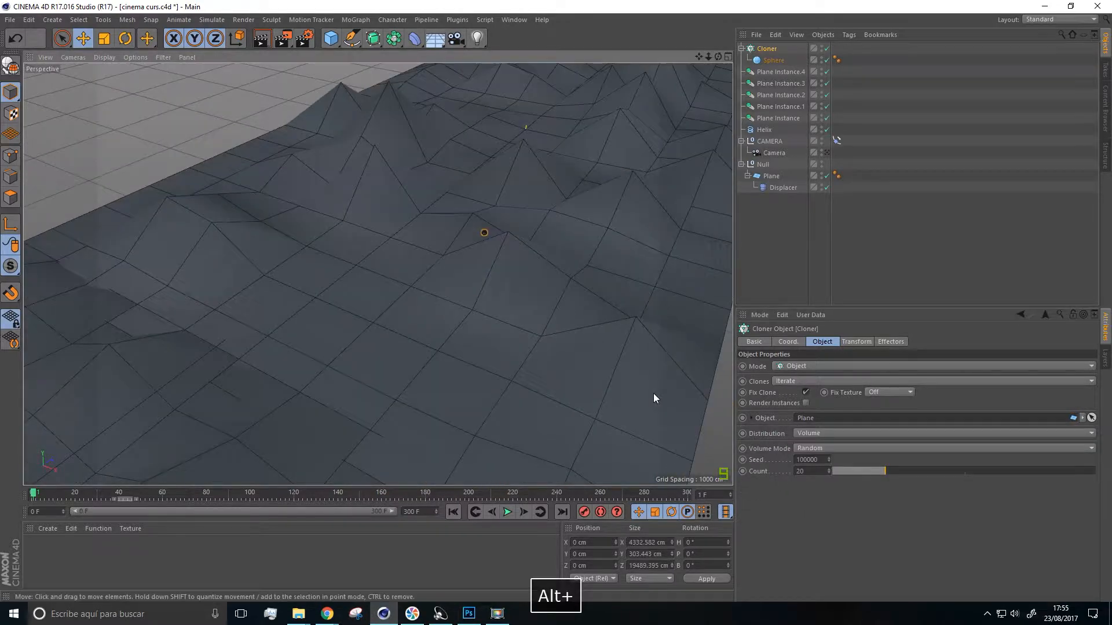
left_click(818, 433)
left_click(812, 479)
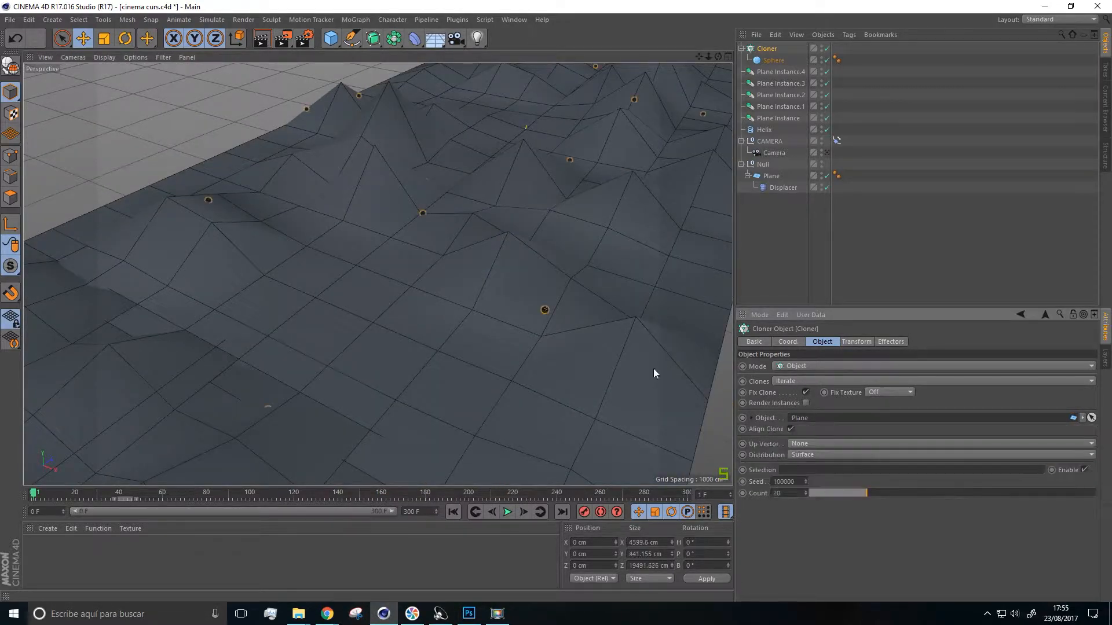
left_click_drag(654, 371, 625, 342, "alt")
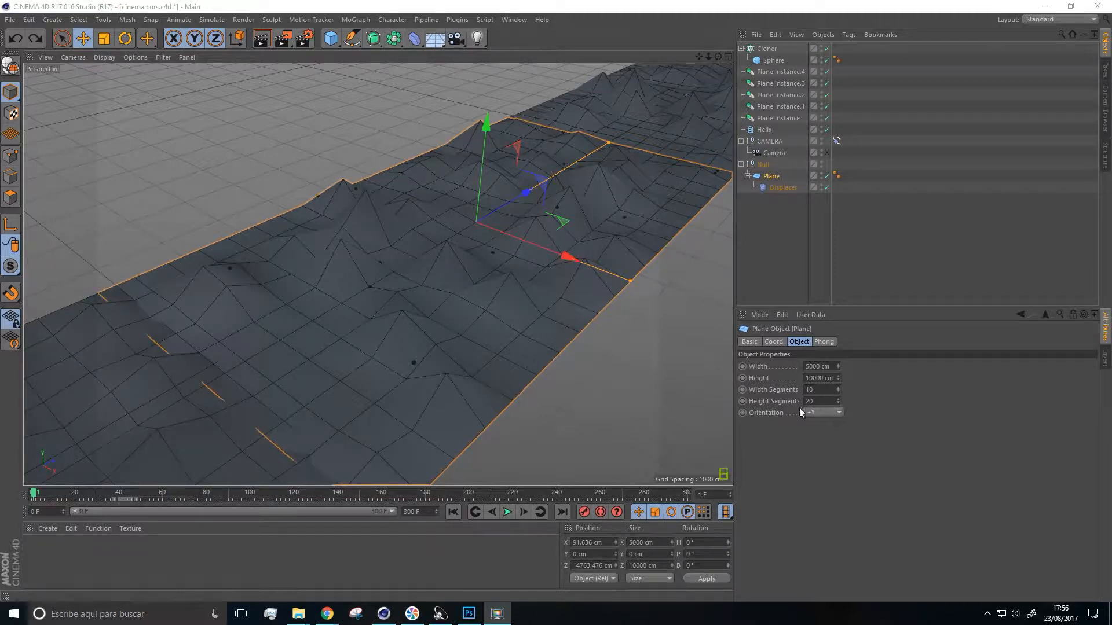
Set the terrain plane to 100 width segments and 200 height segments
left_click(818, 389)
type("0")
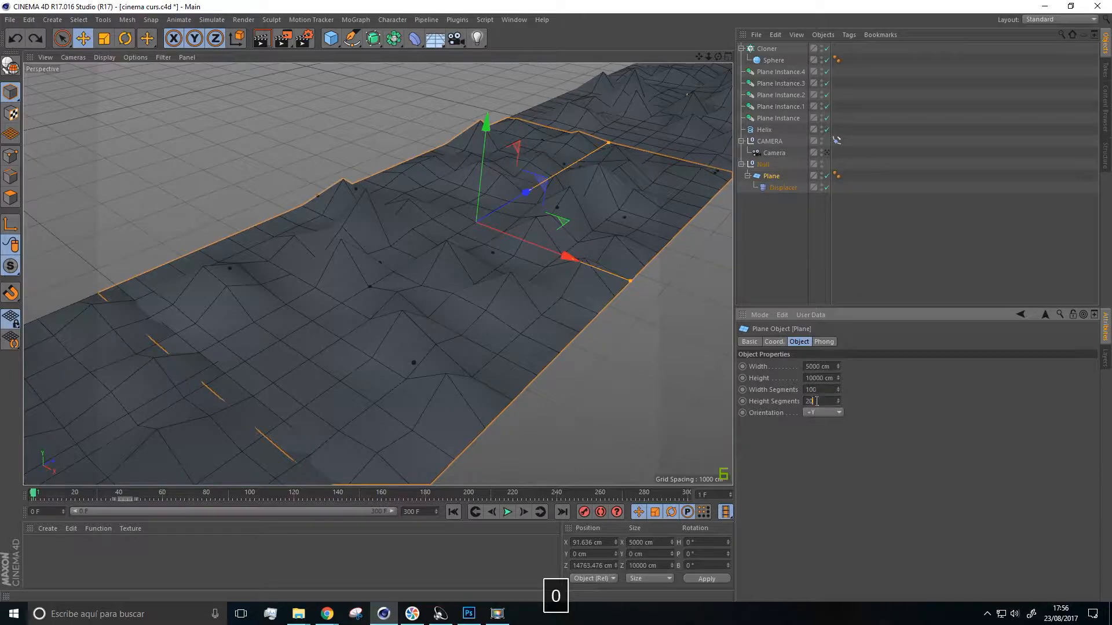
left_click(817, 400)
type("0")
key("Return")
left_click_drag(613, 271, 436, 255, "alt")
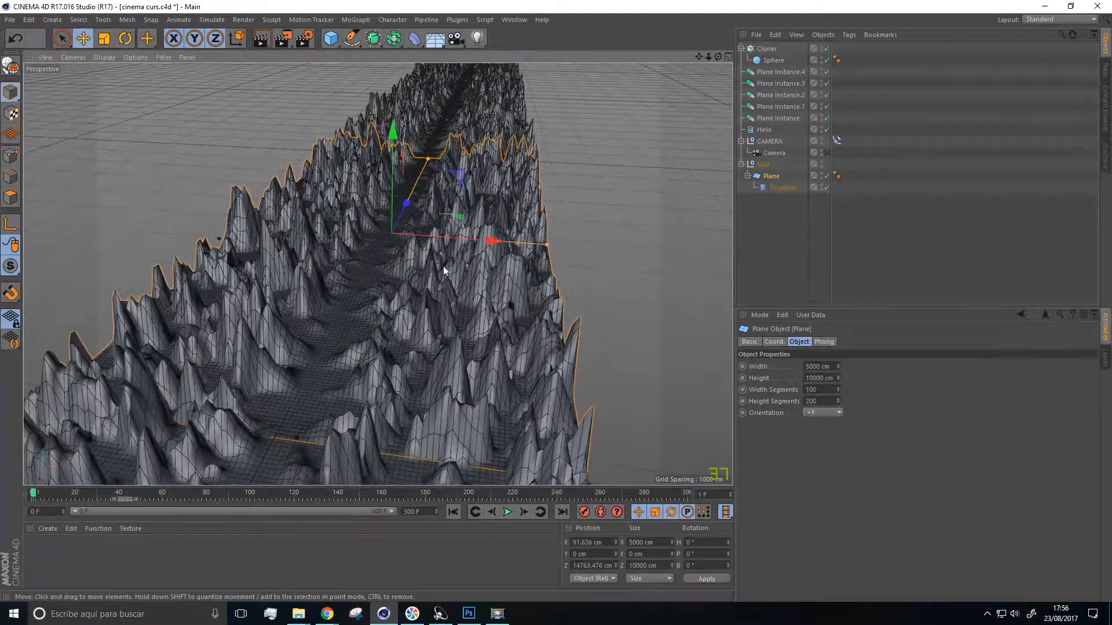
Review the Displacer's shading settings and the plane's object settings, and examine the detailed mountain terrain
left_click(775, 187)
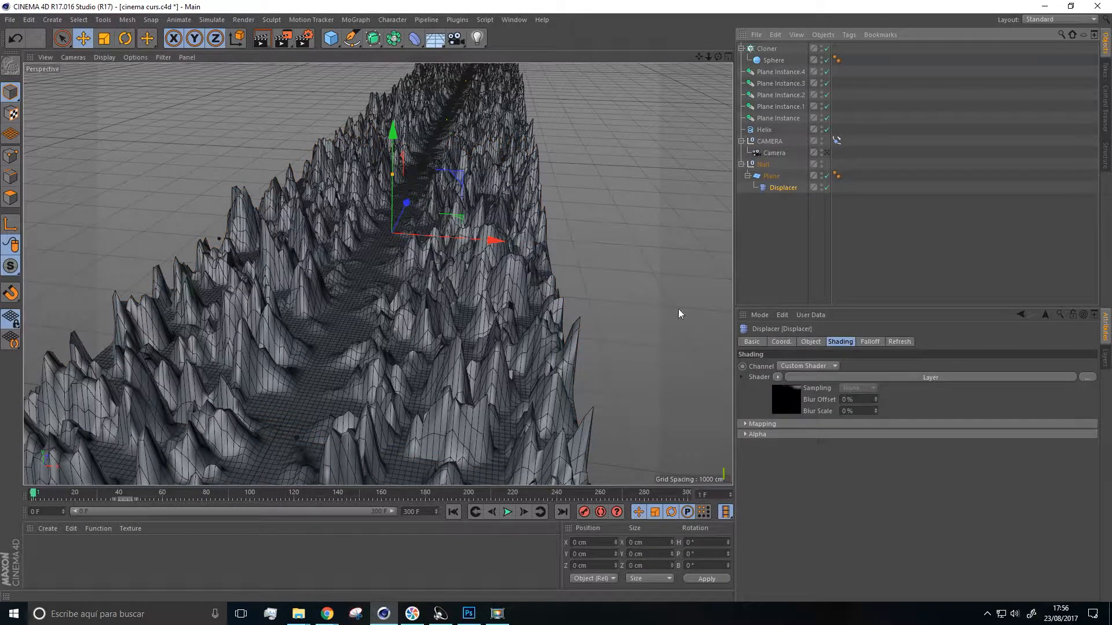
left_click_drag(484, 318, 395, 233, "alt")
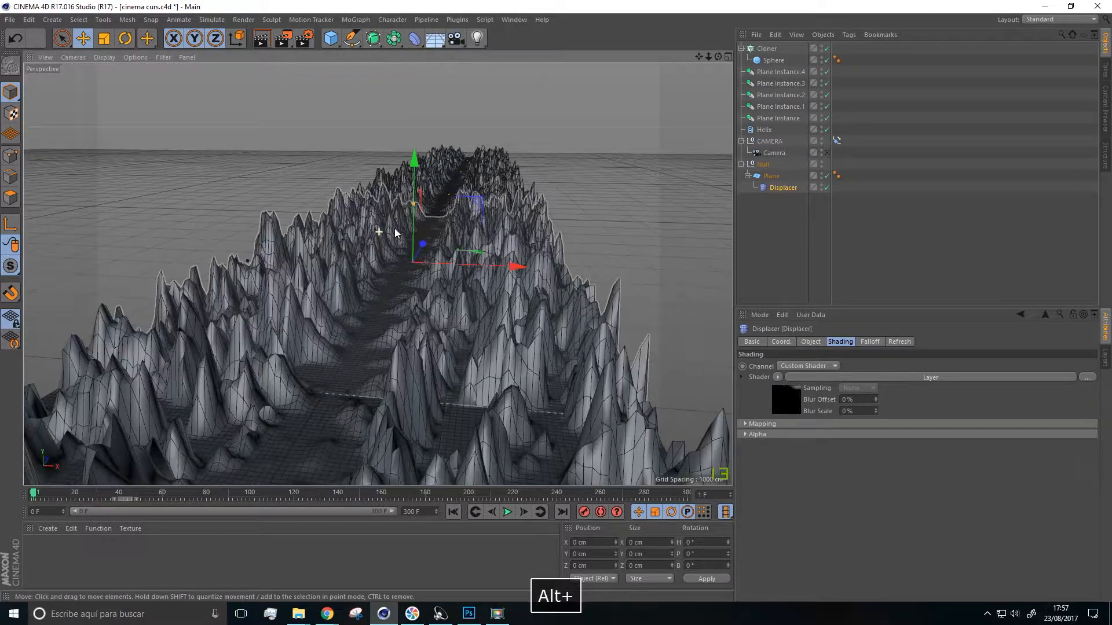
left_click(771, 175)
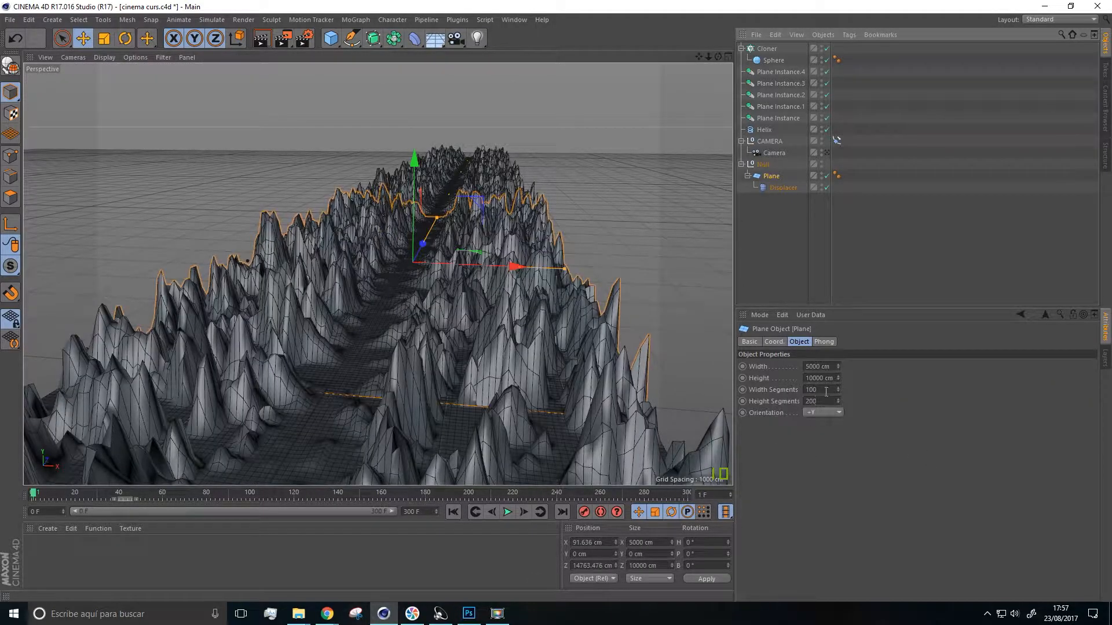
mouse_move(466, 356)
left_mouse_down("alt")
mouse_move(498, 370)
mouse_move(464, 340)
mouse_move(458, 366)
left_mouse_up("alt")
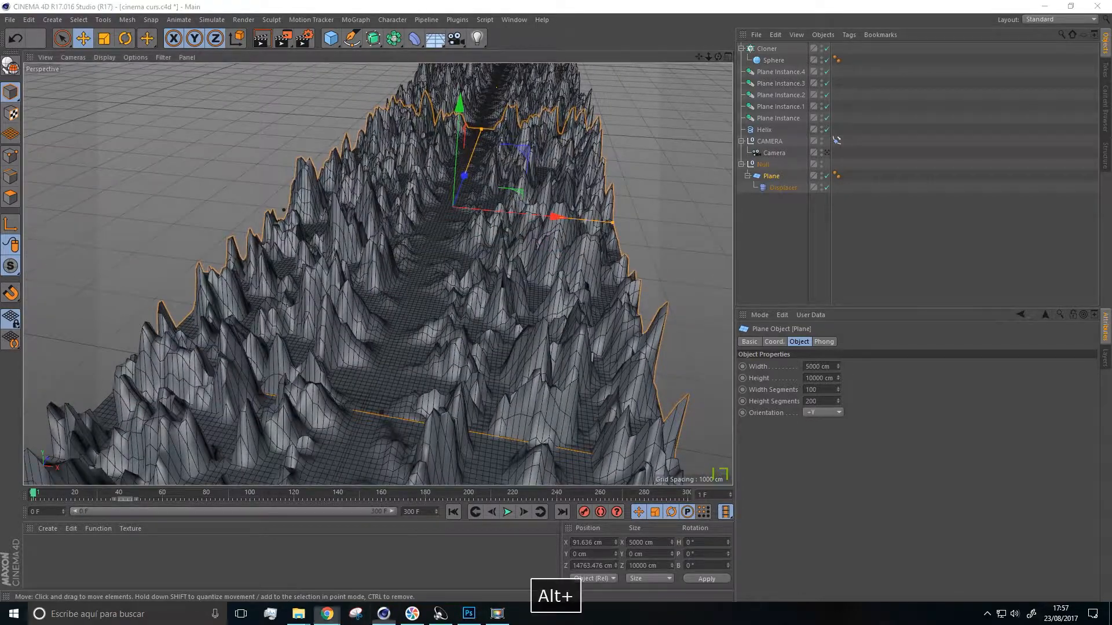
left_click_drag(360, 278, 442, 162, "alt")
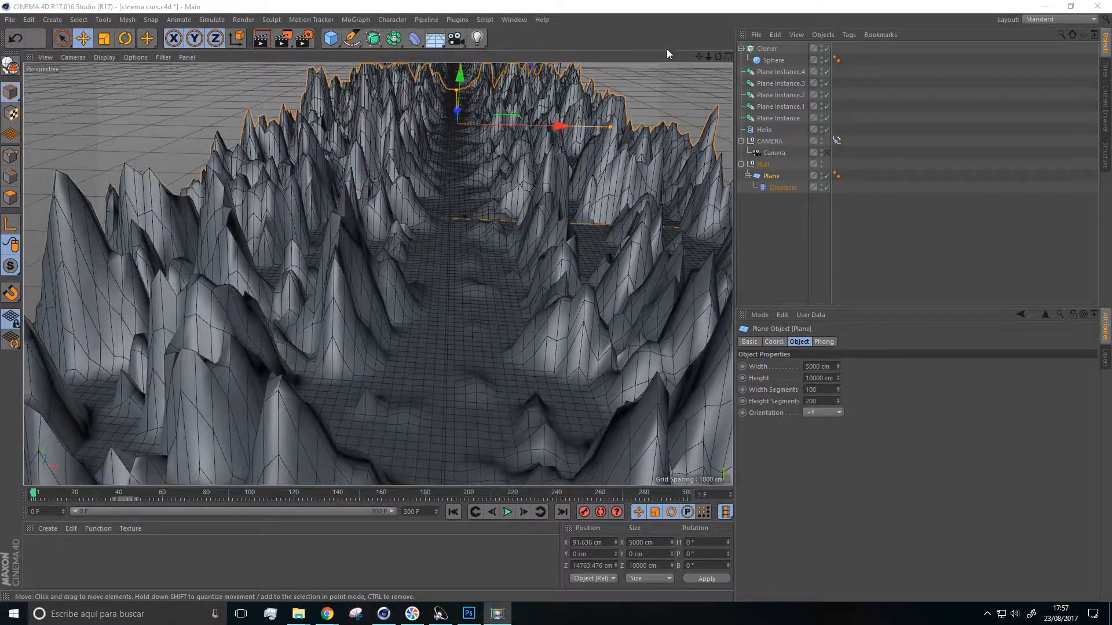
Set the cloned sphere's segments to 3
left_click(769, 61)
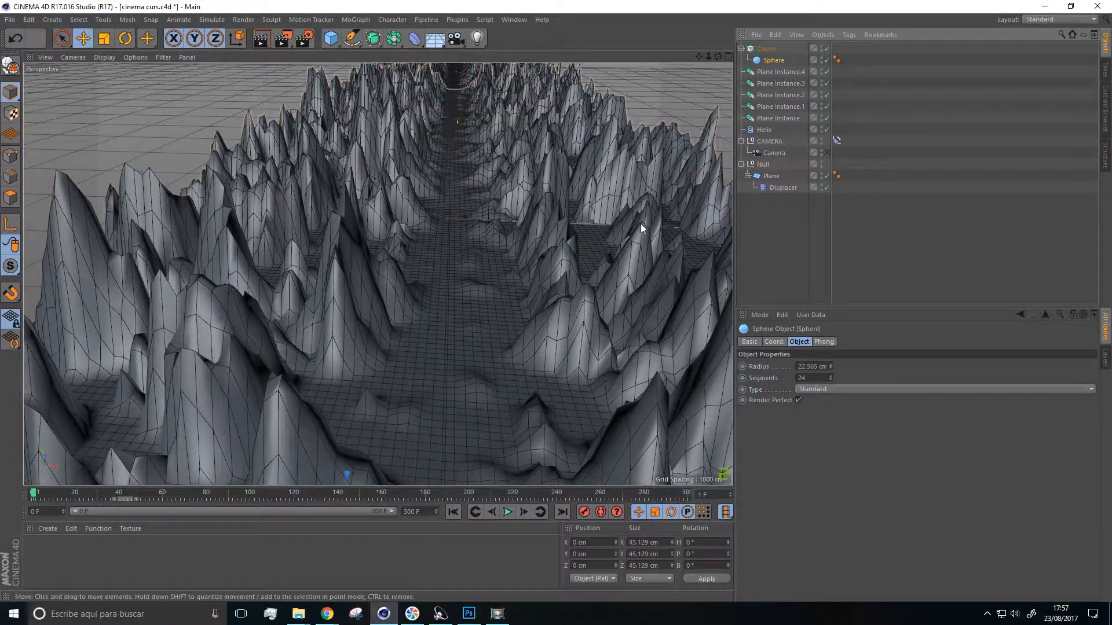
left_click_drag(560, 236, 429, 243, "alt")
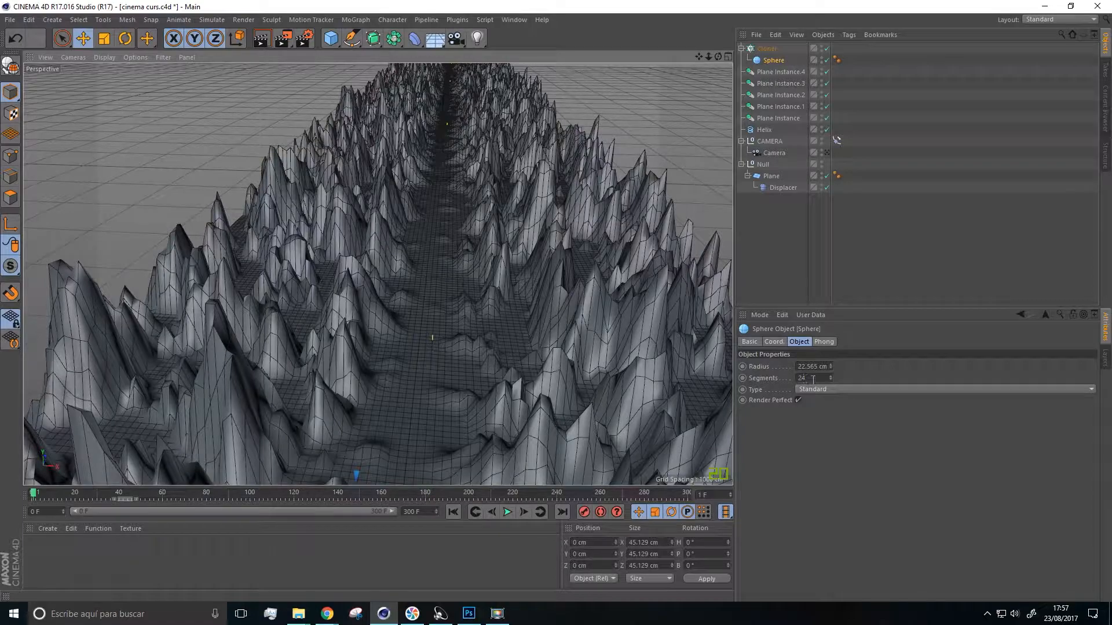
mouse_move(451, 324)
left_mouse_down("alt")
mouse_move(475, 297)
mouse_move(468, 157)
mouse_move(434, 330)
mouse_move(441, 396)
mouse_move(450, 328)
mouse_move(425, 298)
mouse_move(349, 307)
mouse_move(504, 282)
mouse_move(347, 311)
mouse_move(483, 168)
mouse_move(535, 236)
mouse_move(404, 454)
mouse_move(449, 387)
mouse_move(421, 303)
mouse_move(298, 360)
mouse_move(433, 334)
left_mouse_up("alt")
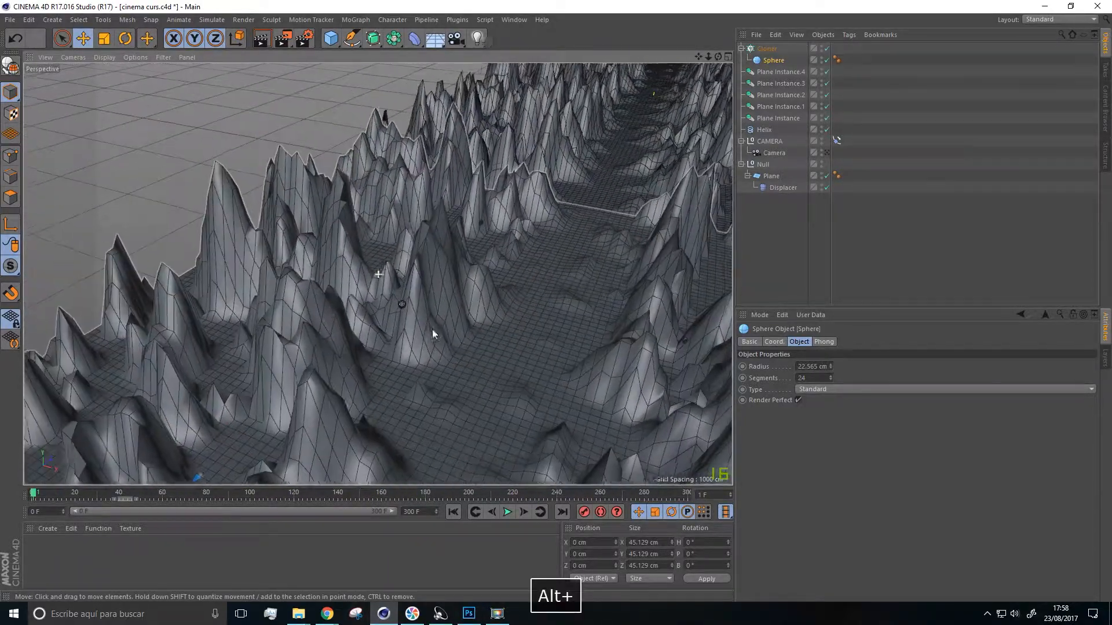
scroll(412, 303, "up", 6)
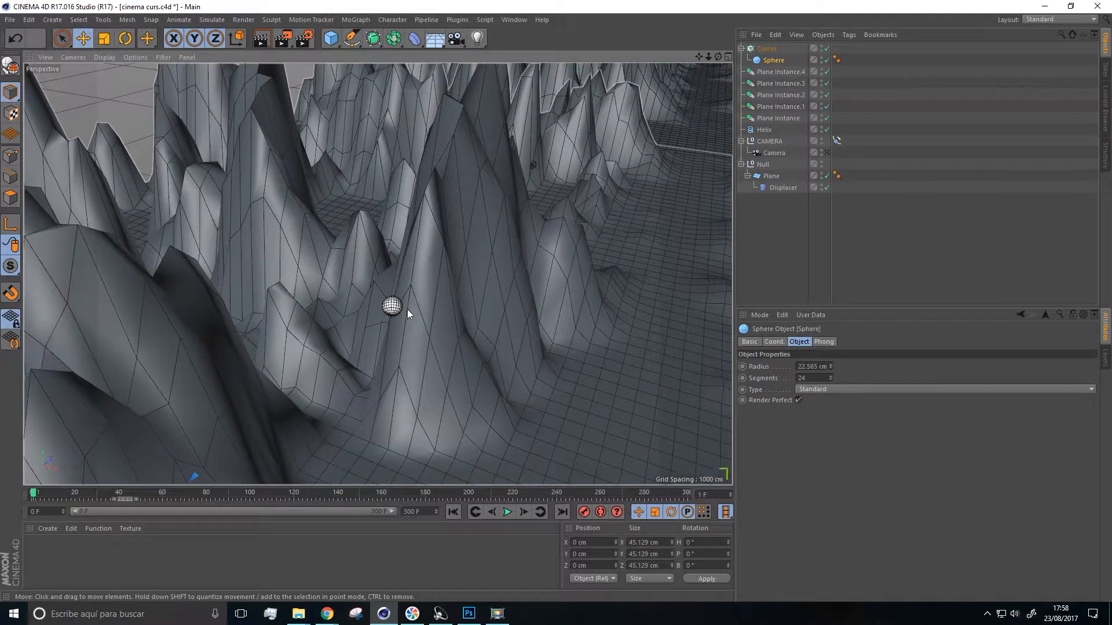
scroll(410, 304, "up", 4)
left_click_drag(815, 378, 773, 381)
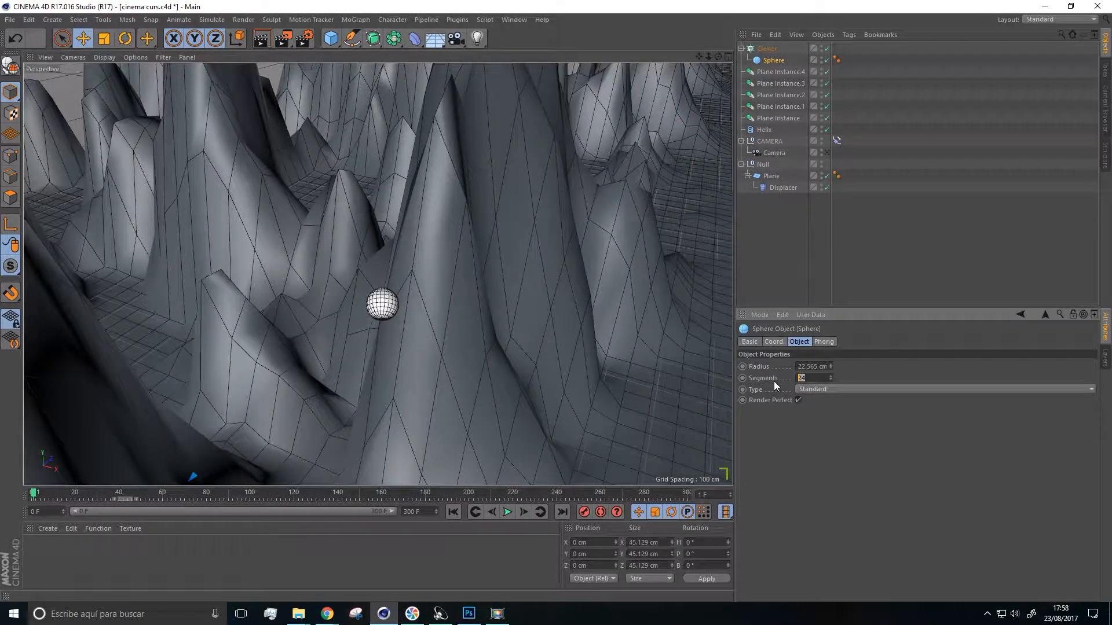
type("3")
key("Return")
Render a region around one of the low-poly sphere clones on the valley floor
left_click_drag(634, 311, 376, 404, "alt")
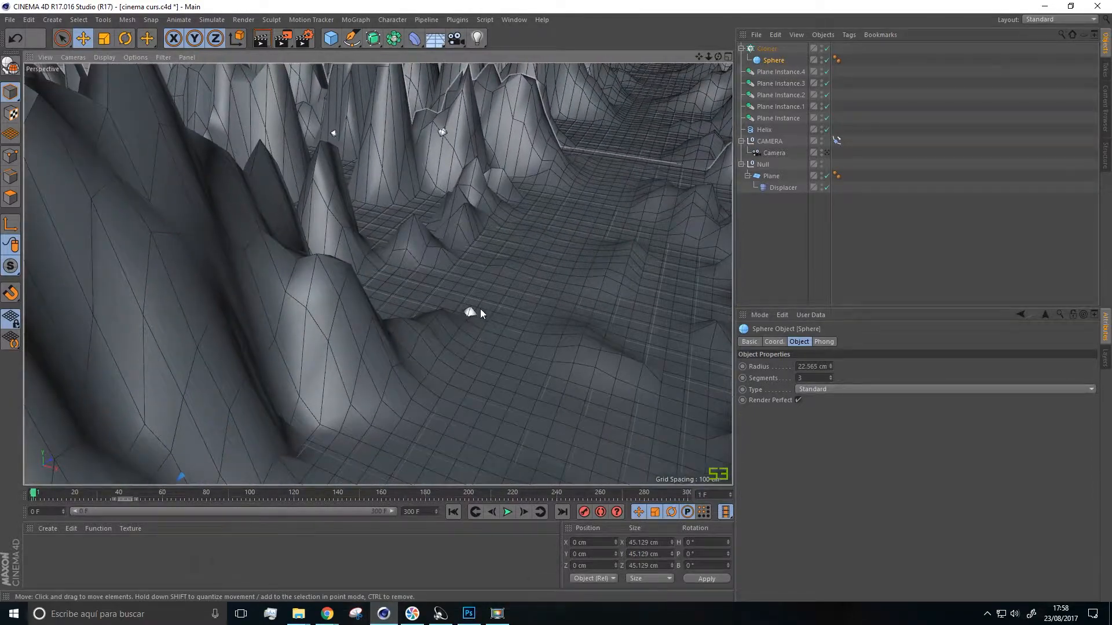
scroll(478, 309, "up", 3)
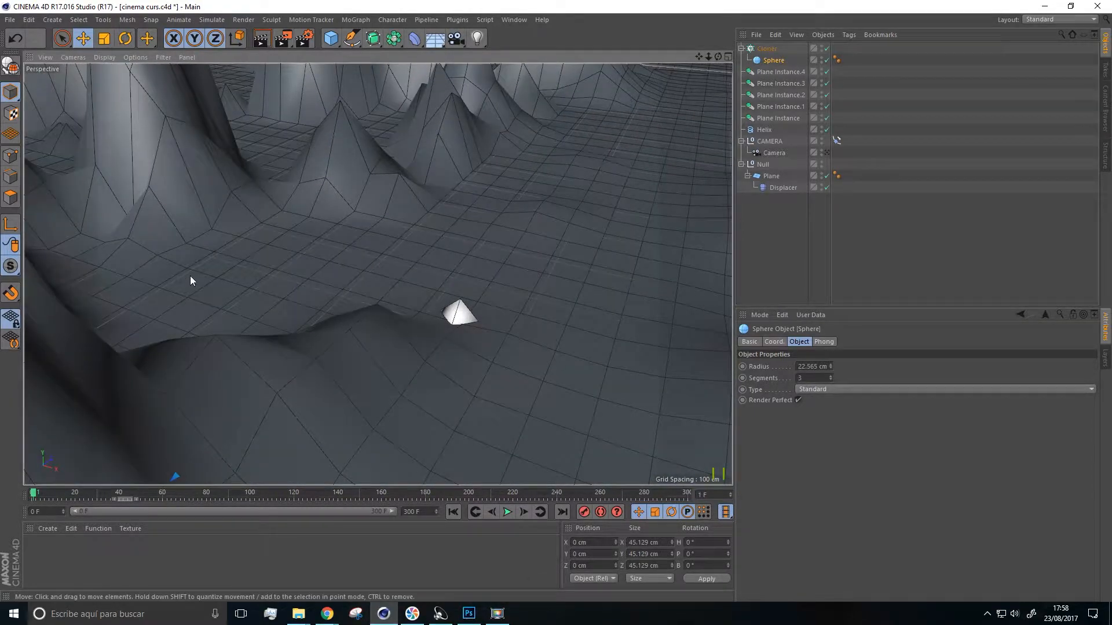
left_click(287, 41)
left_click(334, 55)
left_click_drag(364, 247, 602, 382)
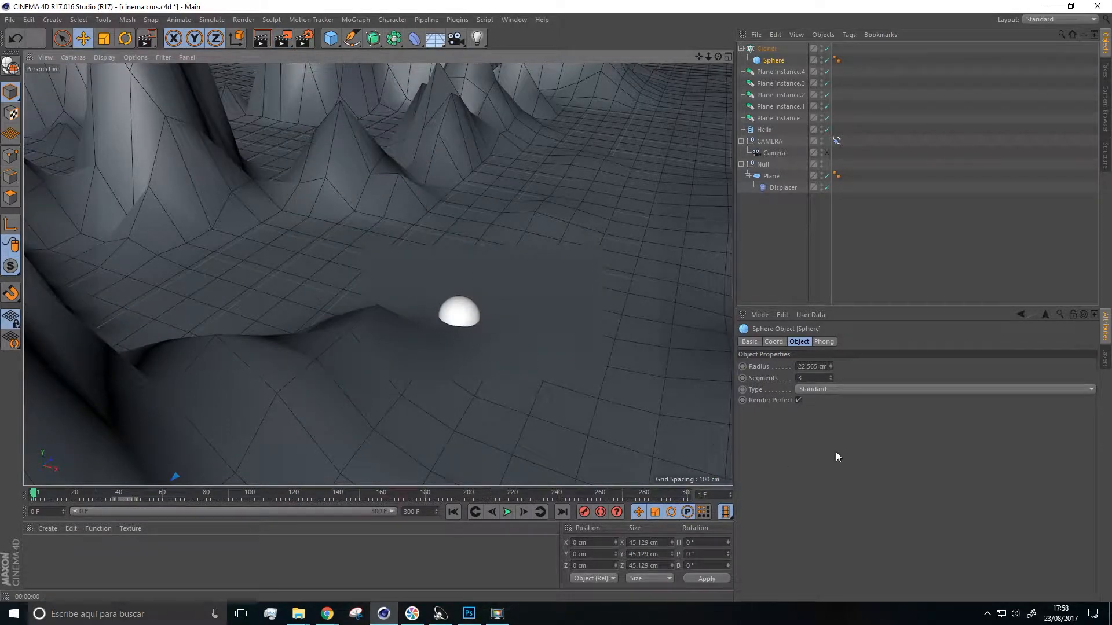
Turn off Render Perfect for the sphere, render the region around the clone, and turn Render Perfect back on
left_click(798, 400)
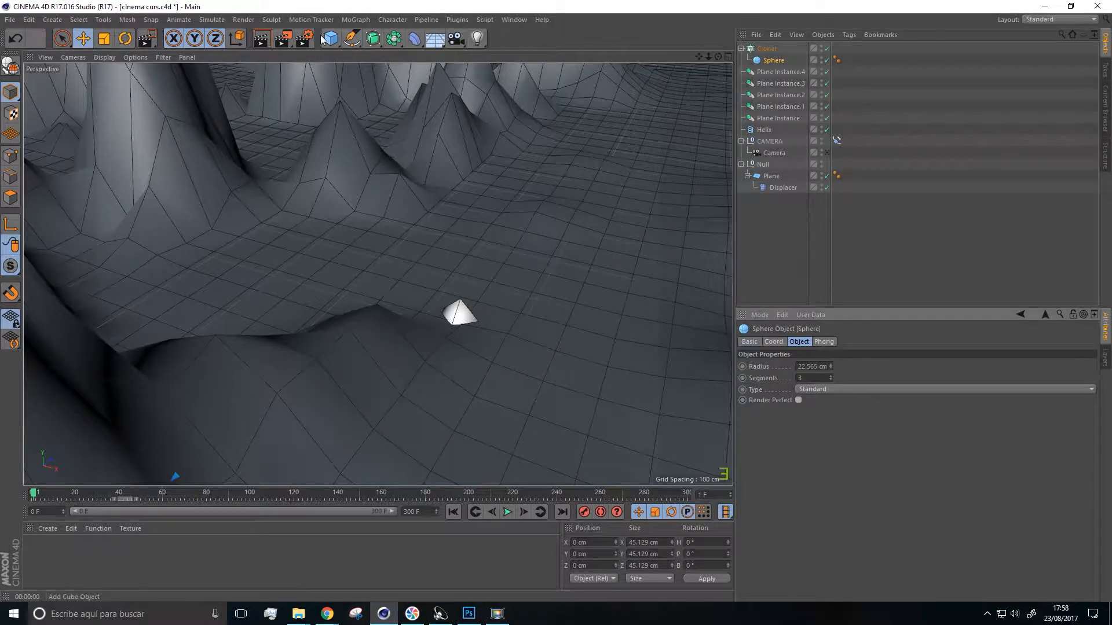
left_click_drag(288, 40, 308, 53)
left_click_drag(345, 231, 562, 363)
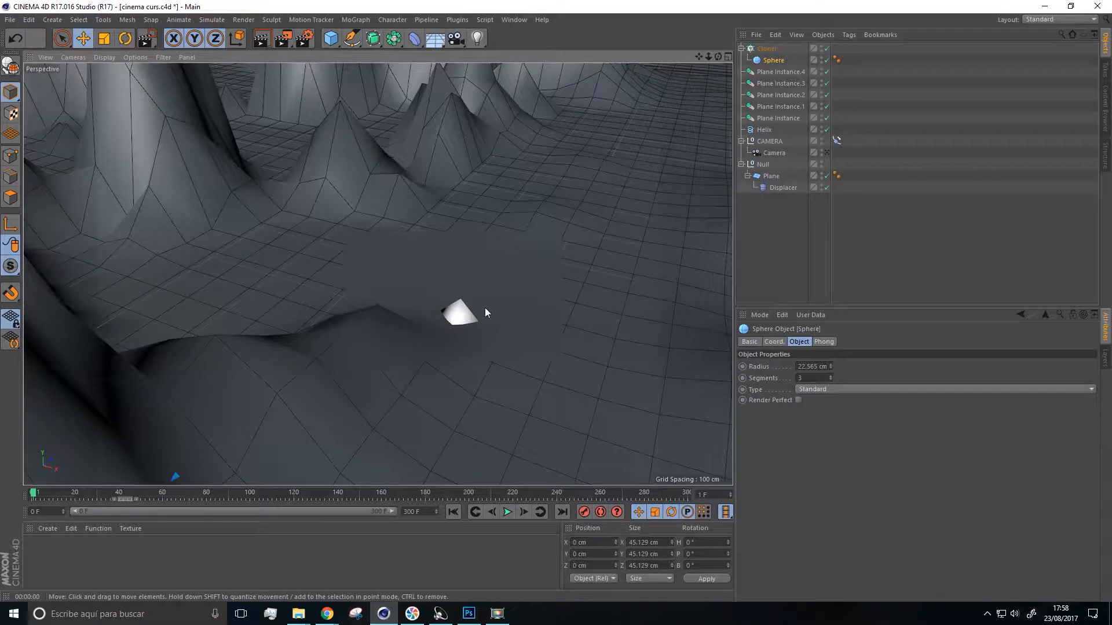
left_click(797, 400)
Render the region around the clone again with Render Perfect enabled
mouse_move(487, 238)
left_mouse_down("alt")
mouse_move(531, 225)
mouse_move(493, 228)
mouse_move(493, 272)
mouse_move(491, 264)
mouse_move(422, 286)
left_mouse_up("alt")
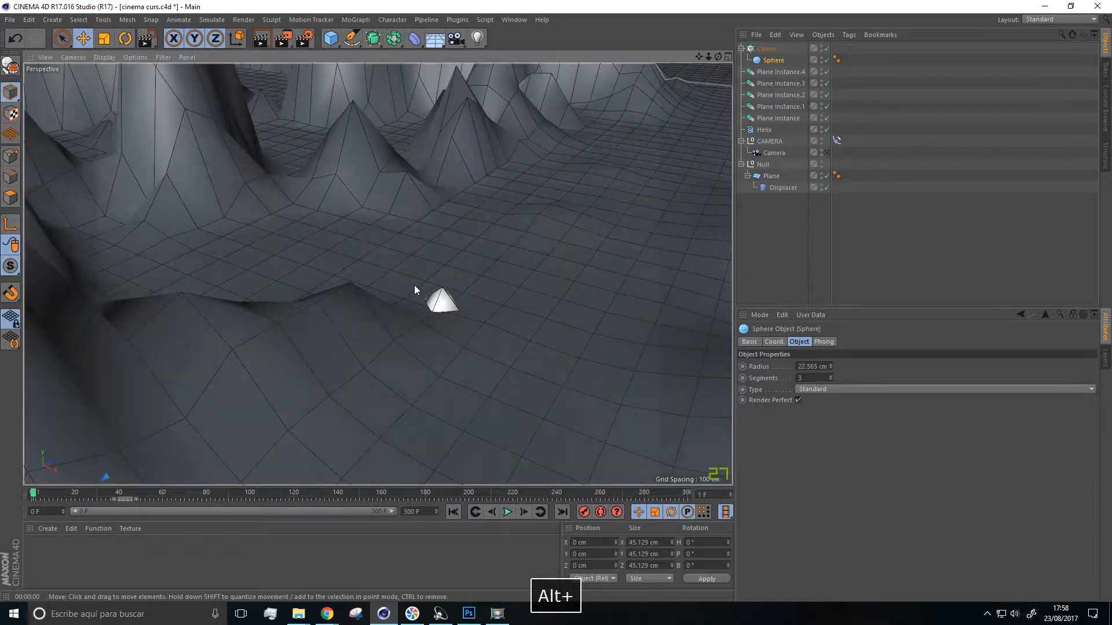
left_click(287, 36)
left_click(328, 55)
left_click_drag(381, 233, 511, 342)
Raise the Cloner's count to 89 and check the spread of the spheres over the whole terrain
left_click_drag(460, 307, 425, 288, "alt")
scroll(433, 287, "down", 10)
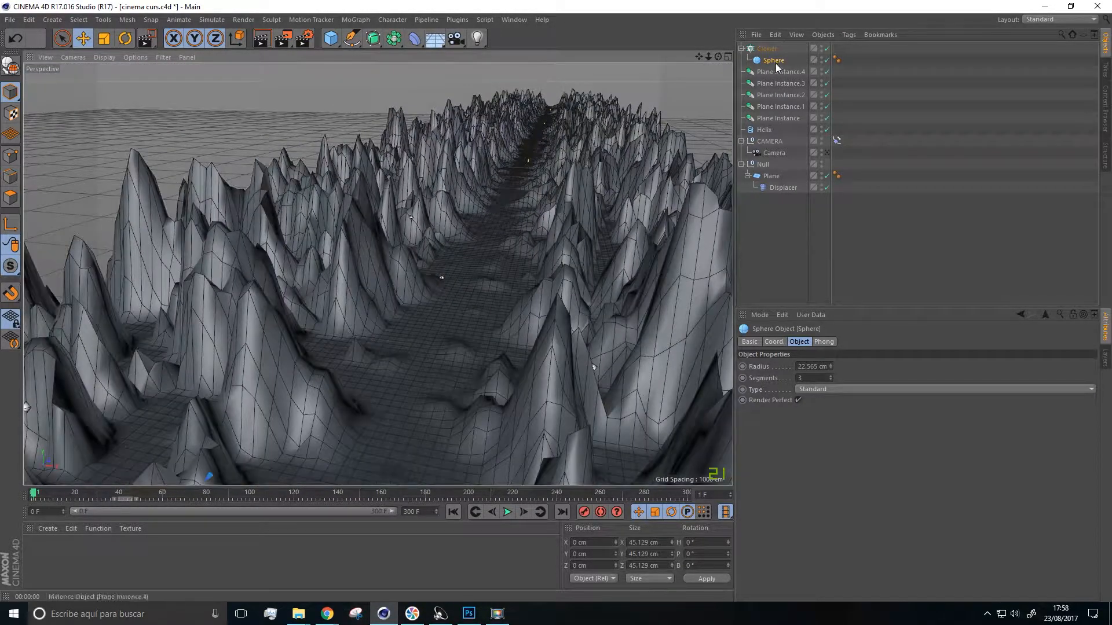
left_click(767, 49)
left_click_drag(852, 493, 906, 495)
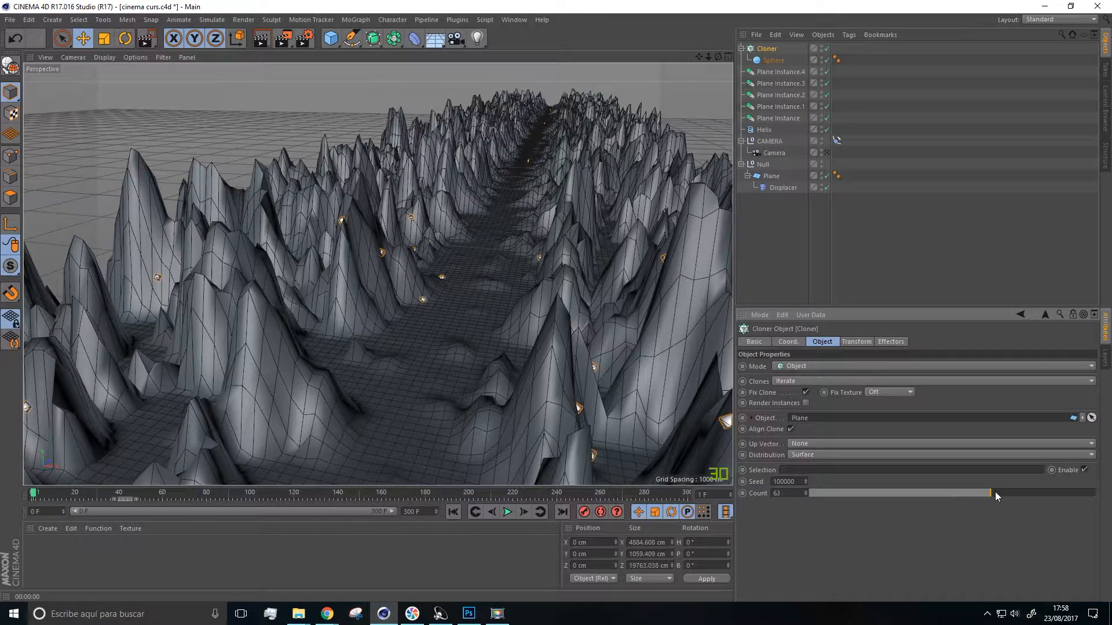
left_click_drag(1029, 493, 906, 492)
scroll(501, 286, "down", 7)
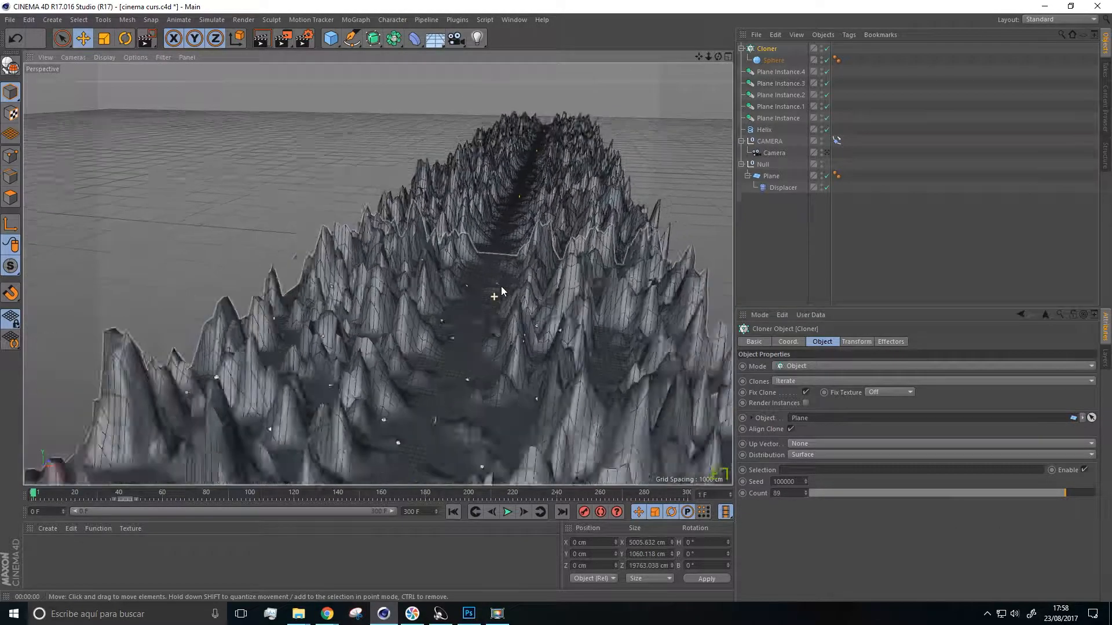
left_click_drag(453, 345, 475, 324, "alt")
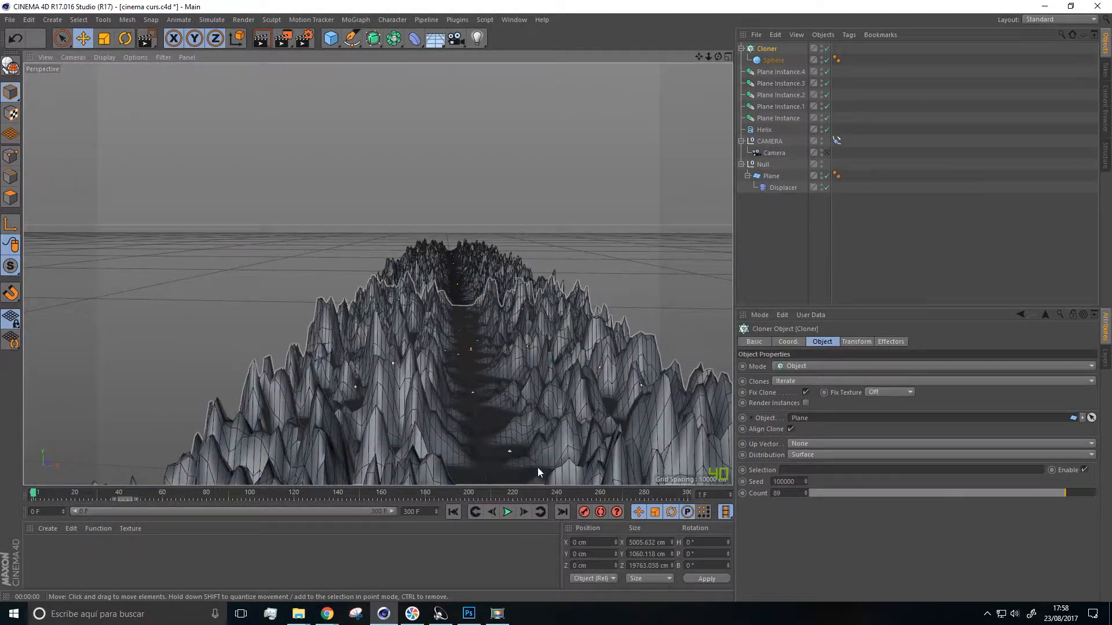
Look through the scene camera, play the fly-through to about frame 146, and return to the free perspective view
left_click(826, 153)
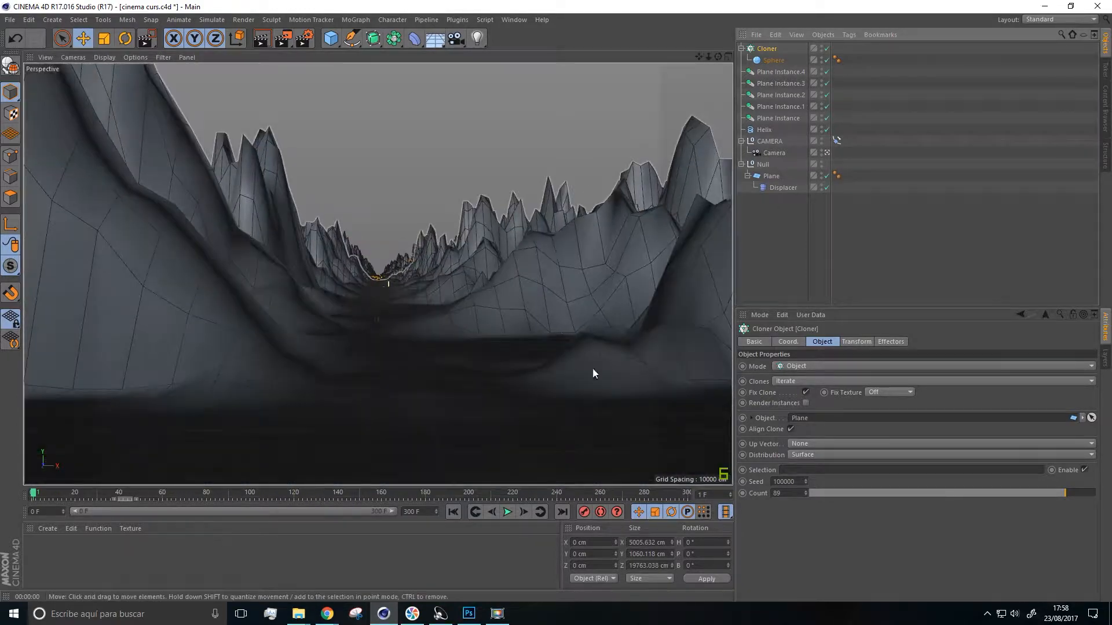
left_click(507, 512)
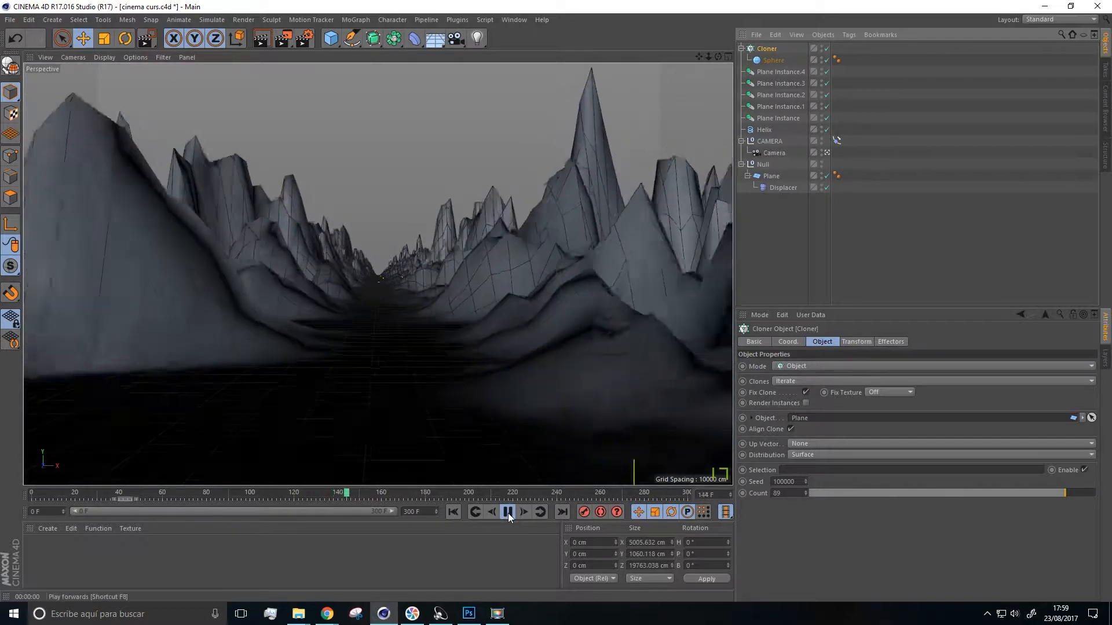
left_click(507, 512)
left_click(778, 226)
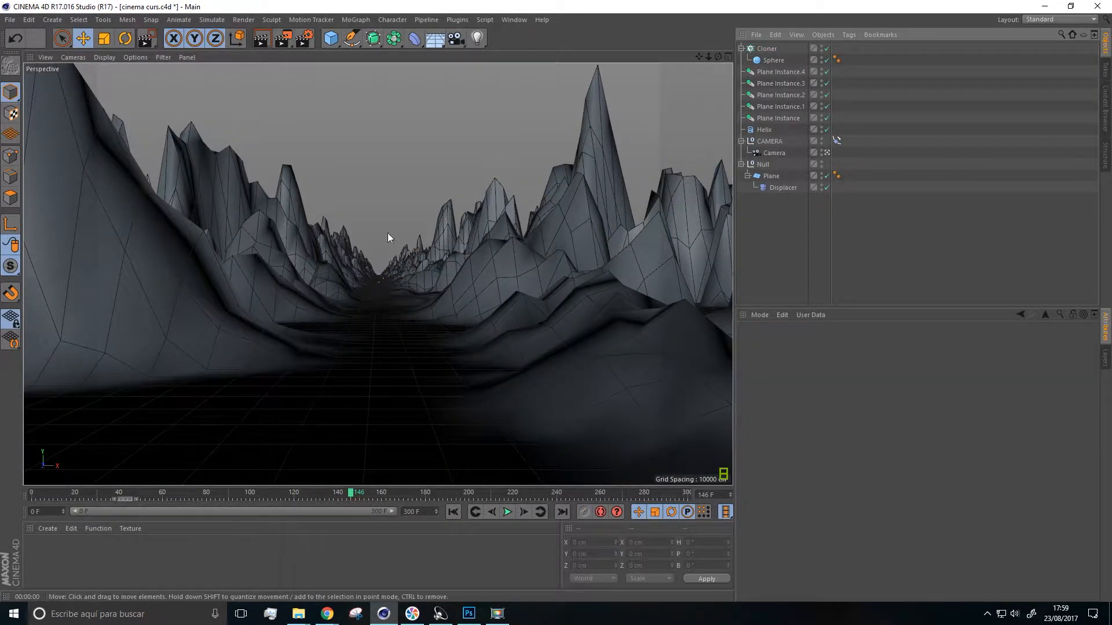
left_click(828, 154)
left_click_drag(666, 232, 461, 278, "alt")
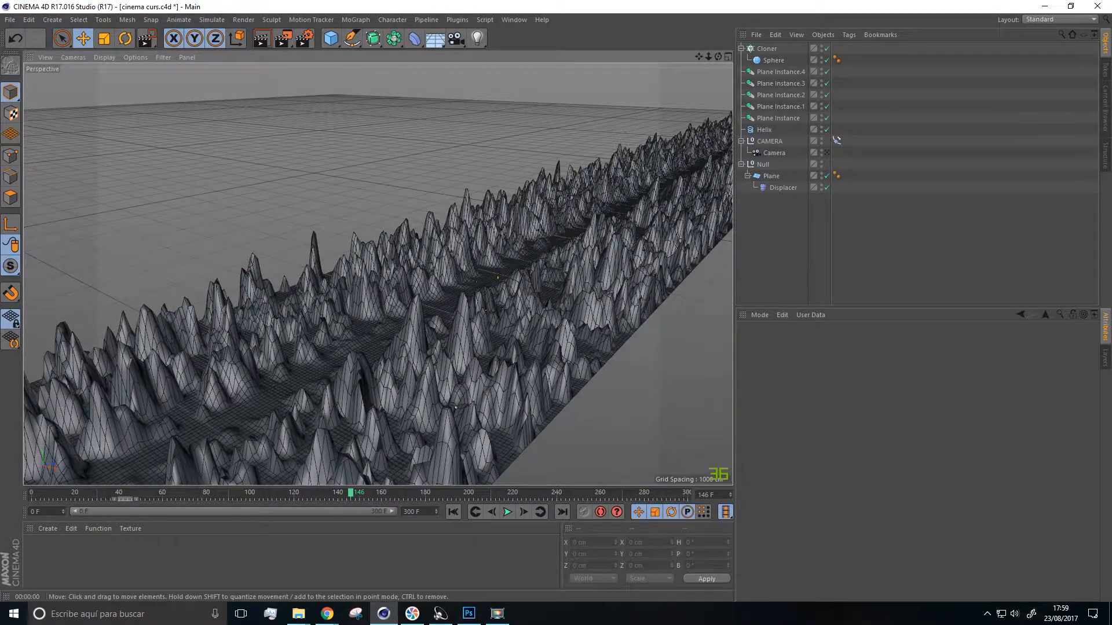
Add a Random effector to the Cloner and check the shifted spheres close up on the terrain
left_click(766, 49)
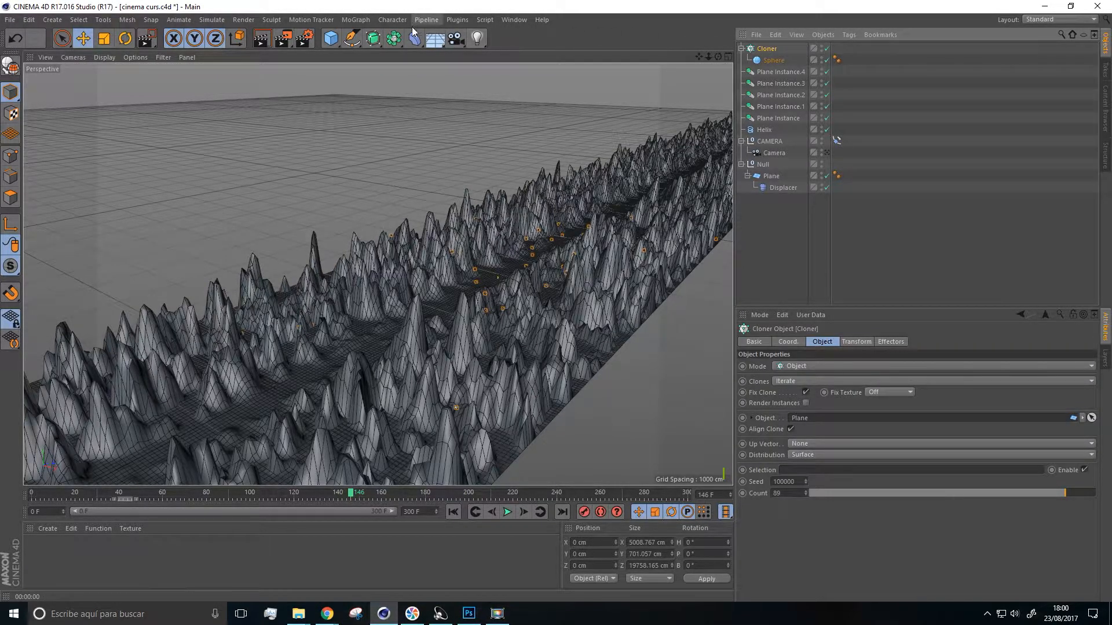
left_click(357, 20)
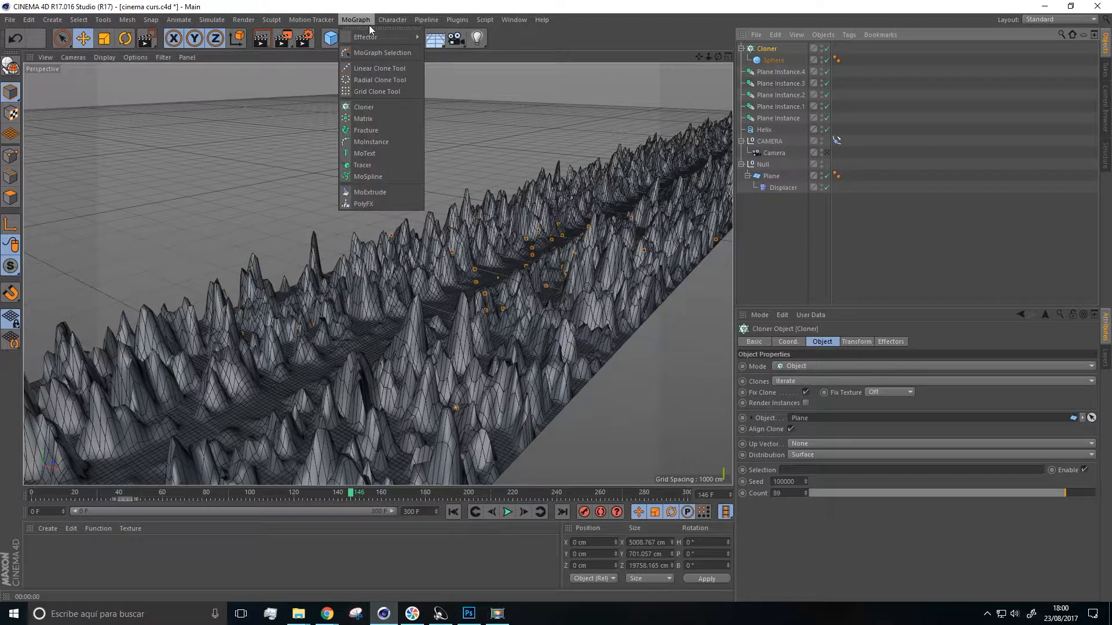
mouse_move(377, 36)
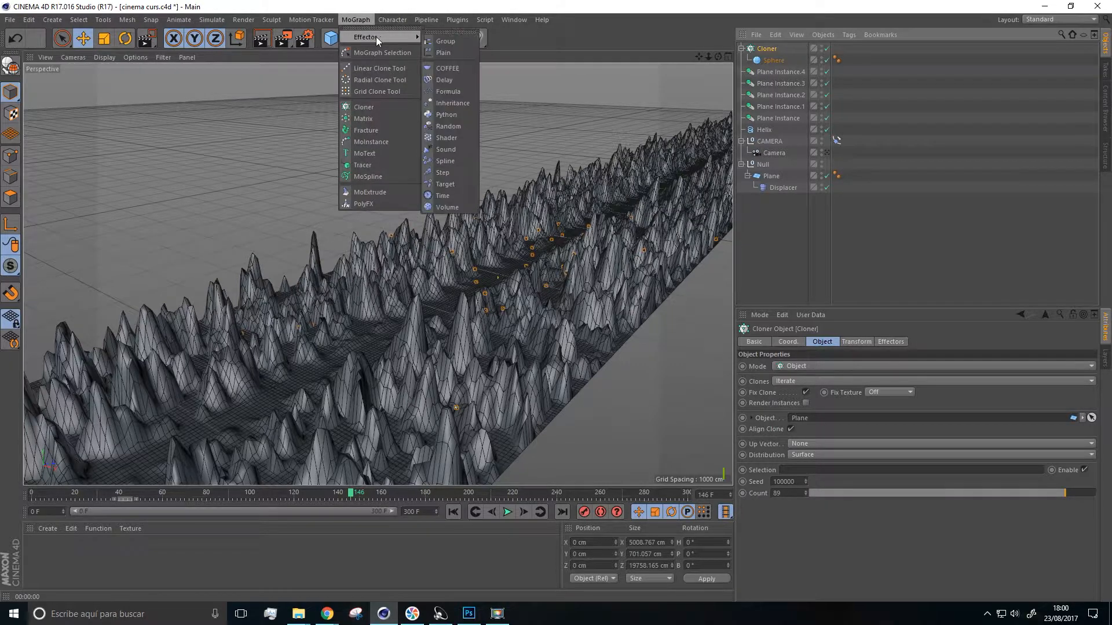
left_click(455, 126)
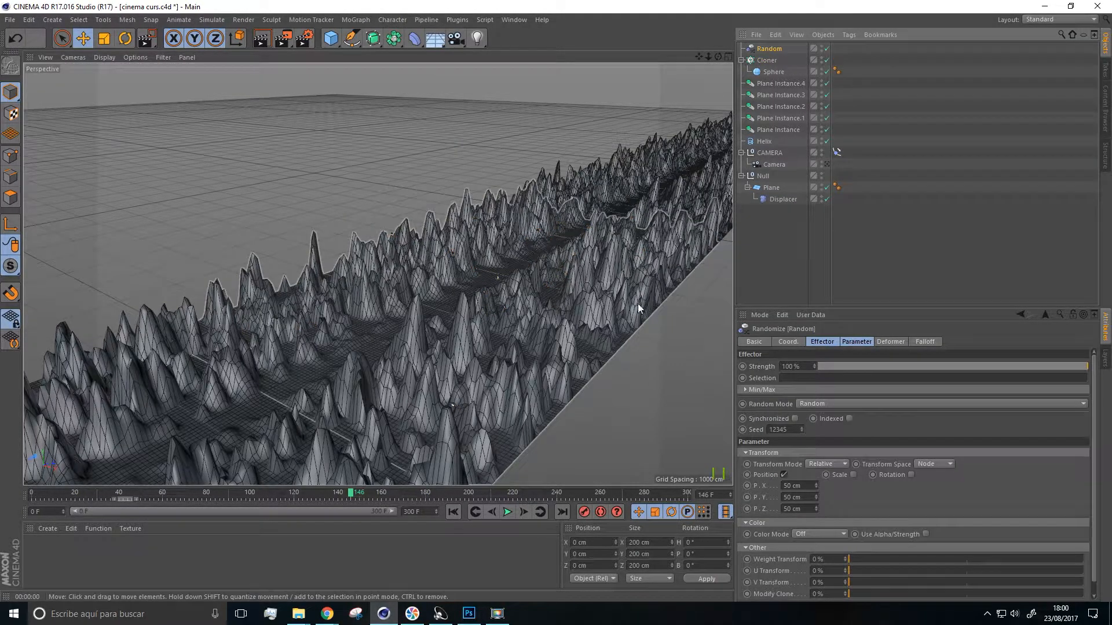
scroll(546, 234, "up", 10)
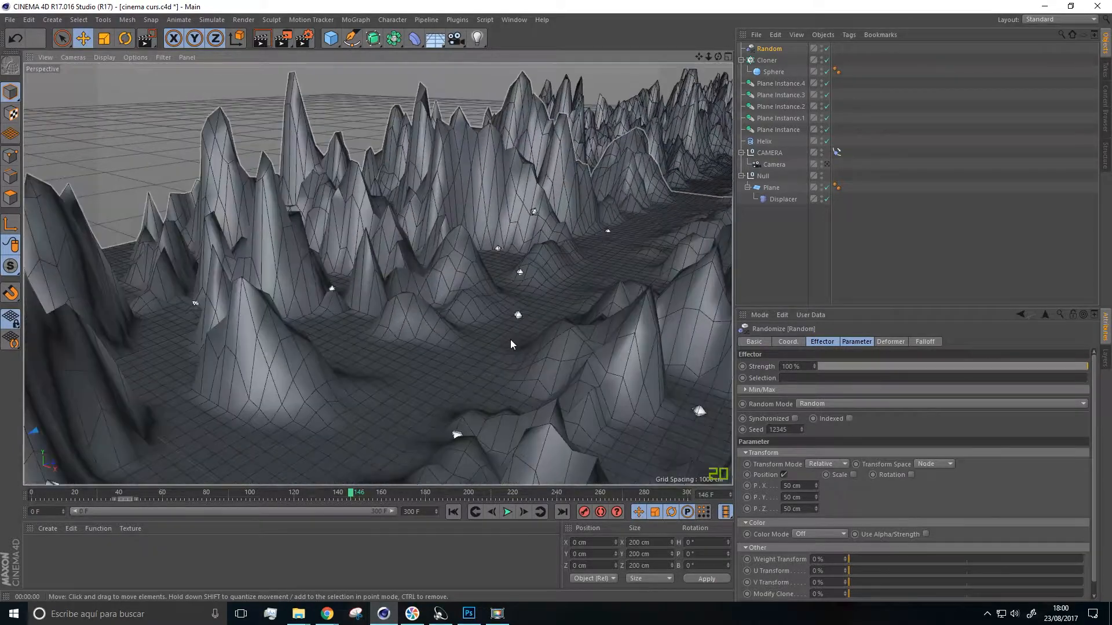
left_click_drag(510, 341, 729, 438, "alt")
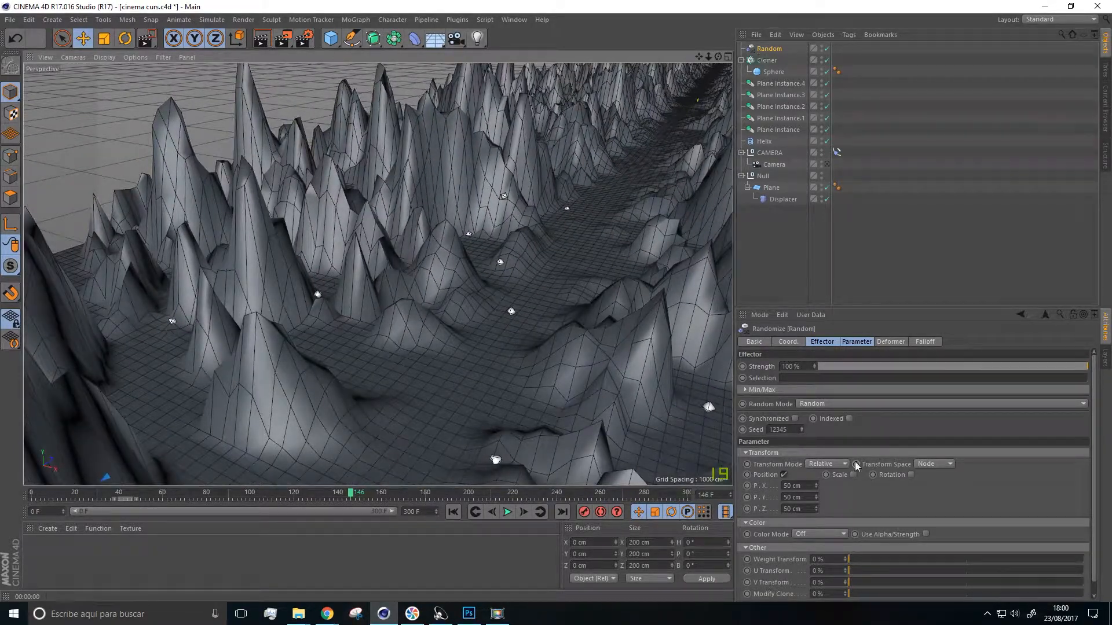
scroll(1093, 437, "down", 1)
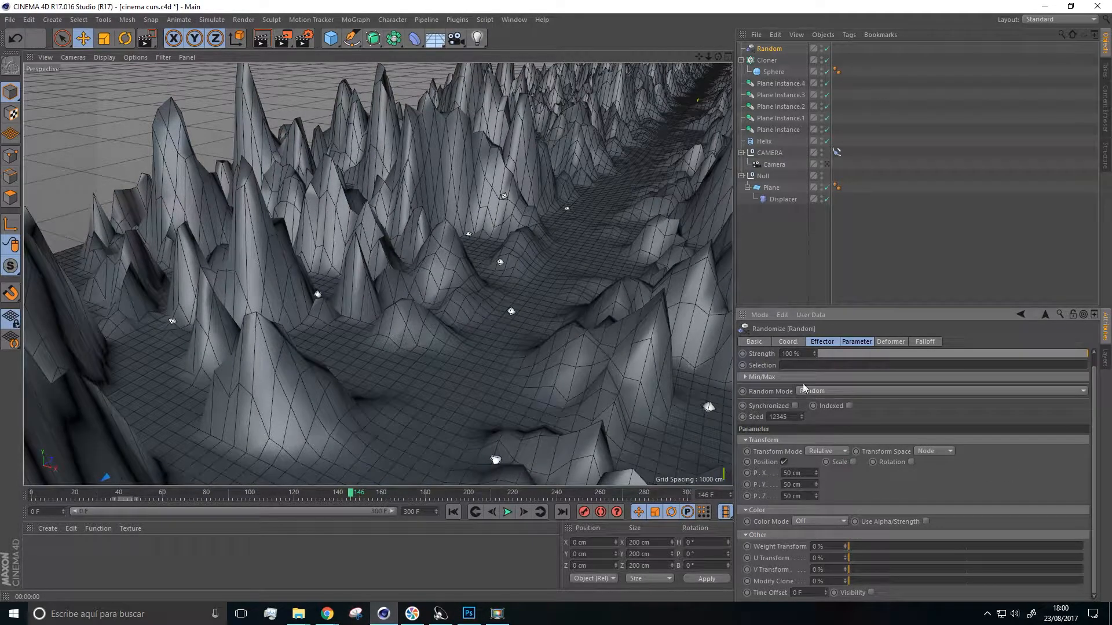
Set the Random effector's deformation to Object and lower its strength
left_click(896, 343)
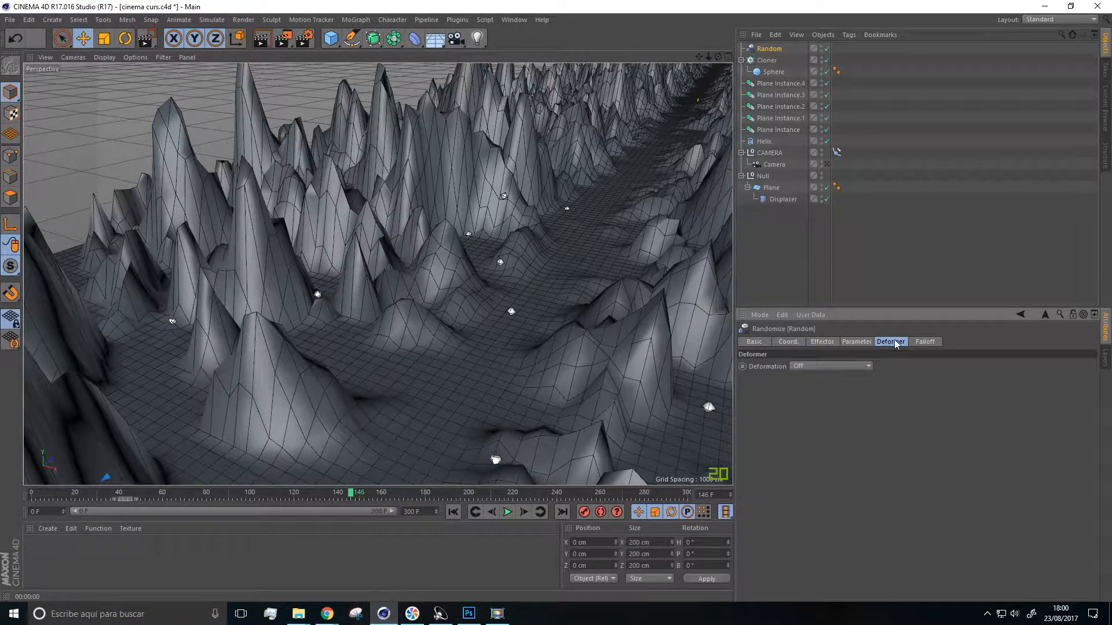
left_click(855, 365)
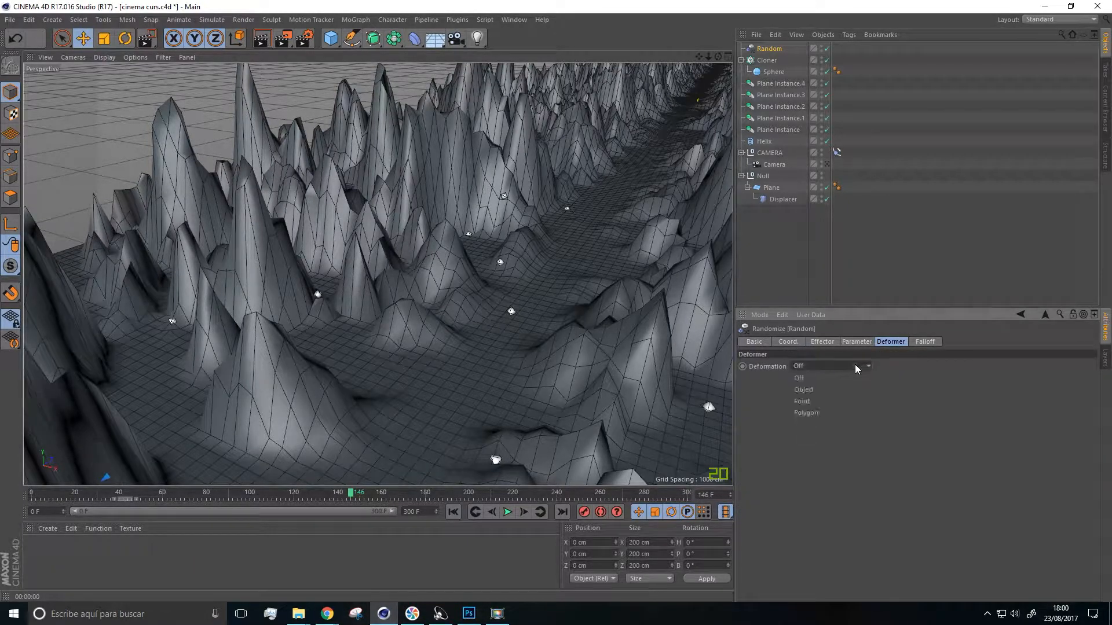
left_click(811, 390)
left_click(814, 342)
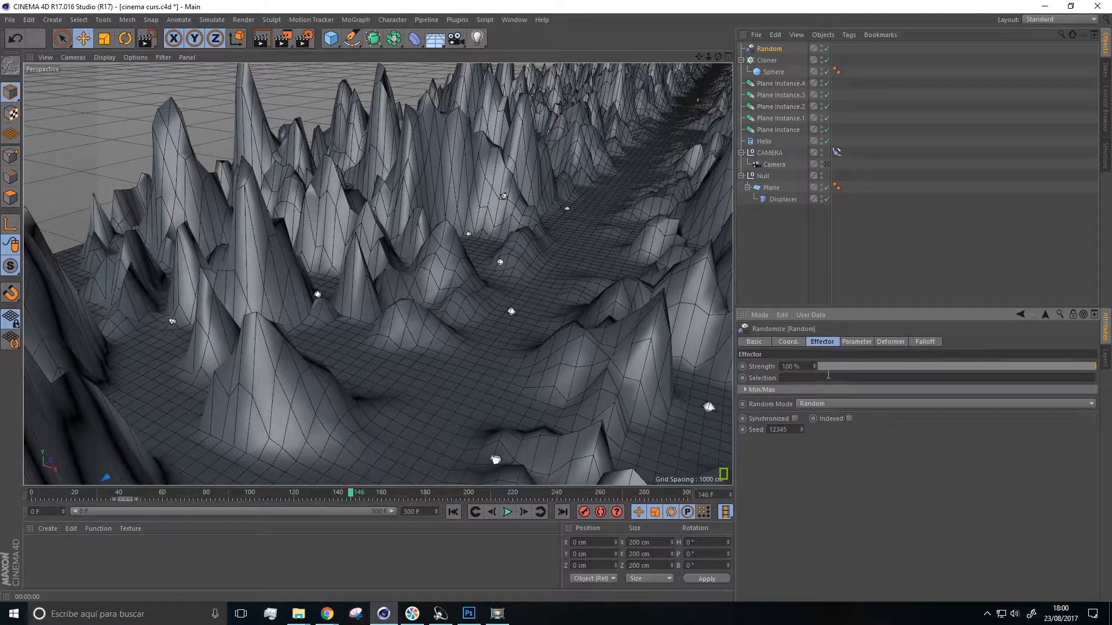
left_click_drag(836, 366, 888, 370)
Switch the Random effector's deformation to Polygon and set its strength to 21 %
left_click(901, 343)
left_click(848, 367)
left_click(805, 412)
left_click(822, 341)
mouse_move(883, 367)
left_mouse_down()
mouse_move(943, 353)
mouse_move(873, 361)
left_mouse_up()
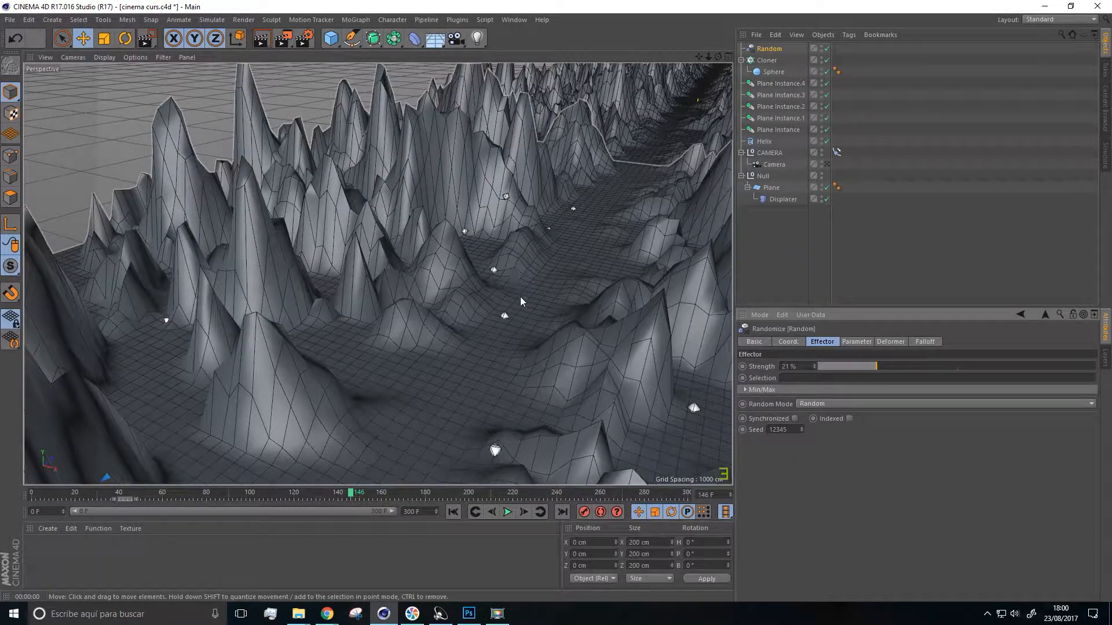
left_click_drag(471, 299, 504, 286, "alt")
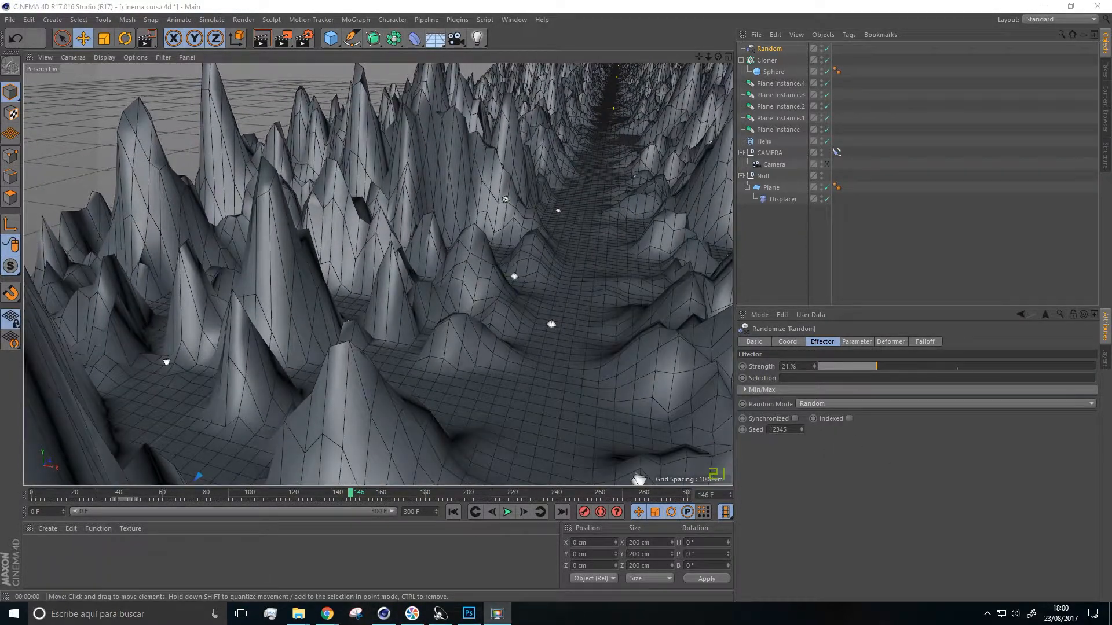
Raise the Cloner's count to 500
left_click(771, 61)
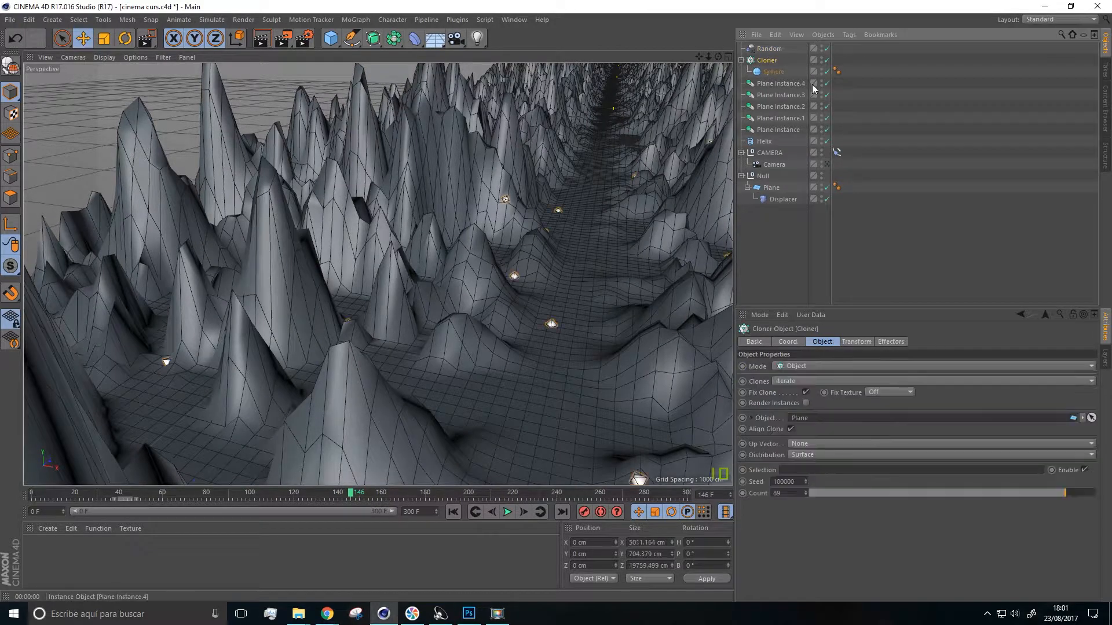
left_click(791, 493)
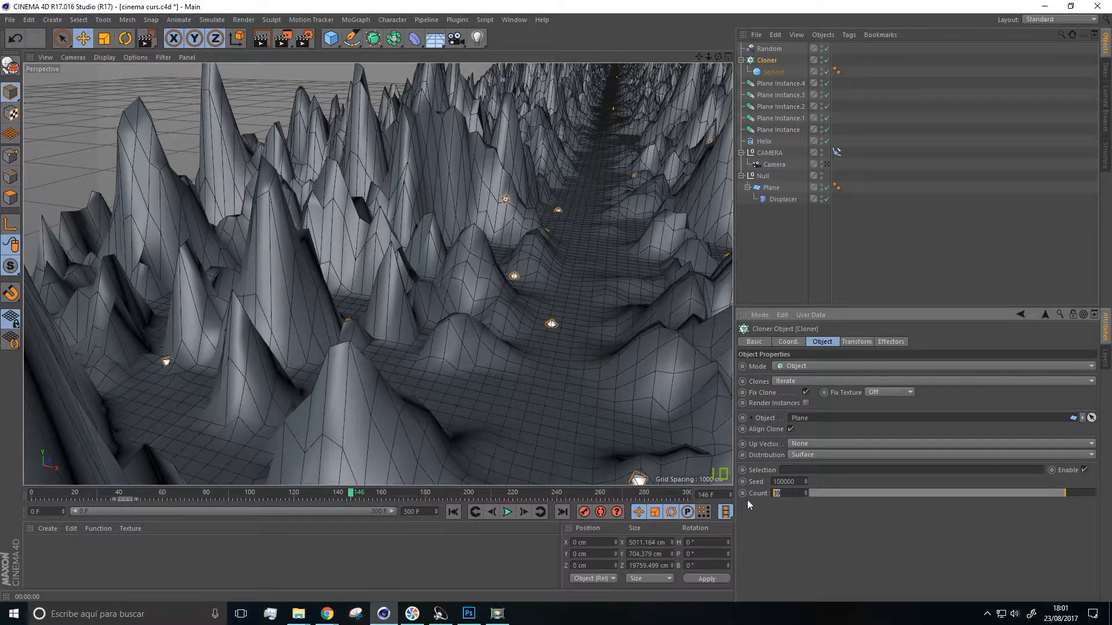
type("500")
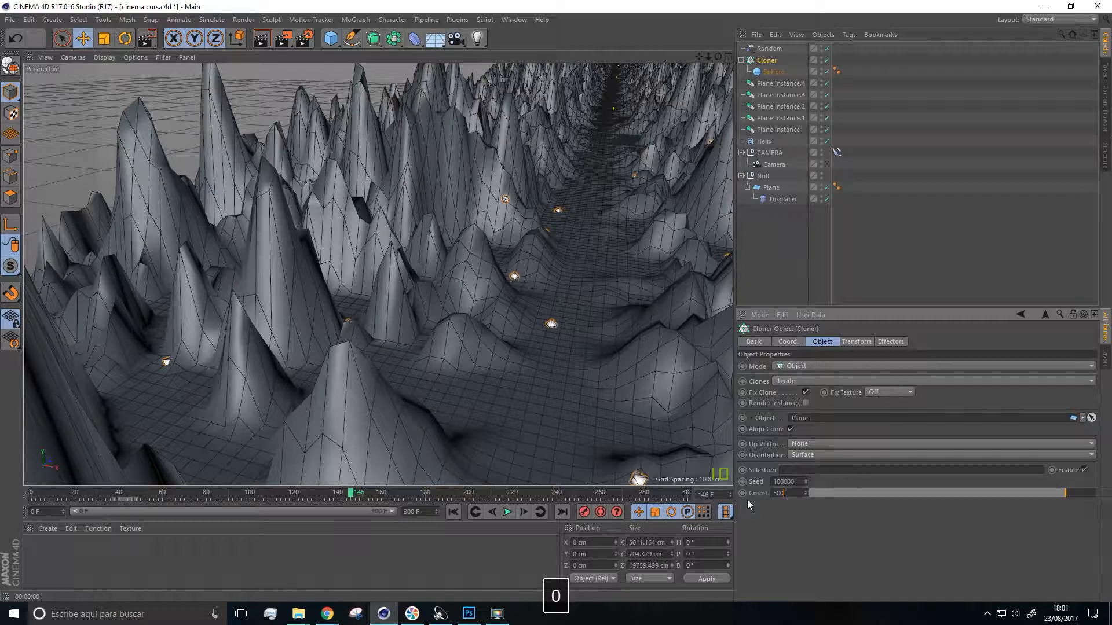
key("Return")
Examine how the sphere clones are distributed over the mountains and along the valley, from afar and up close
scroll(470, 306, "down", 6)
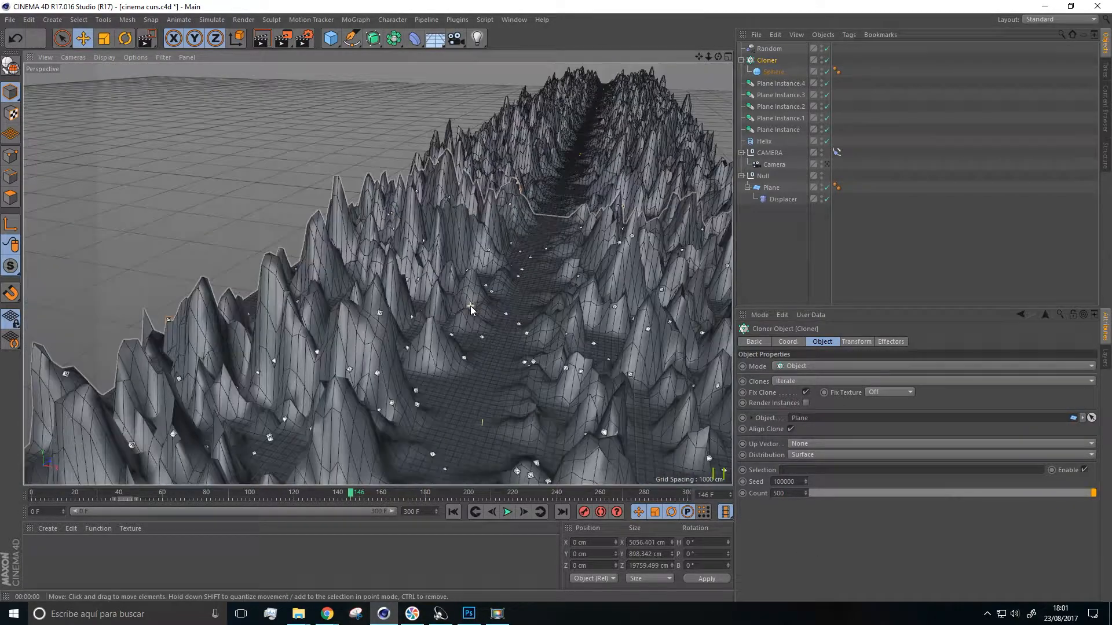
left_click_drag(540, 373, 564, 388, "alt")
scroll(493, 319, "up", 8)
mouse_move(428, 330)
left_mouse_down("alt")
mouse_move(467, 304)
mouse_move(422, 310)
left_mouse_up("alt")
scroll(425, 308, "down", 10)
left_click_drag(460, 277, 404, 305, "alt")
scroll(322, 315, "up", 5)
scroll(322, 315, "up", 3)
mouse_move(328, 311)
left_mouse_down("alt")
mouse_move(440, 282)
mouse_move(431, 238)
mouse_move(378, 207)
mouse_move(418, 221)
mouse_move(455, 259)
mouse_move(408, 305)
mouse_move(280, 352)
mouse_move(68, 273)
mouse_move(296, 315)
mouse_move(486, 289)
mouse_move(488, 262)
mouse_move(350, 292)
mouse_move(312, 316)
left_mouse_up("alt")
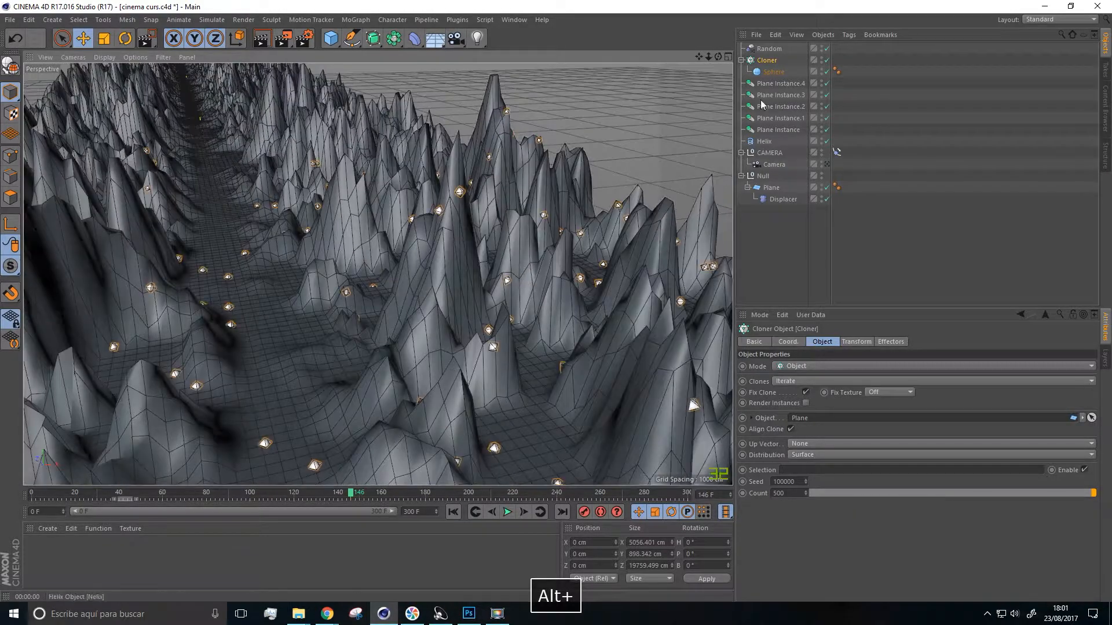
Set the Random effector's strength to 34 %, try Point deformation, and settle on Object deformation
left_click(769, 48)
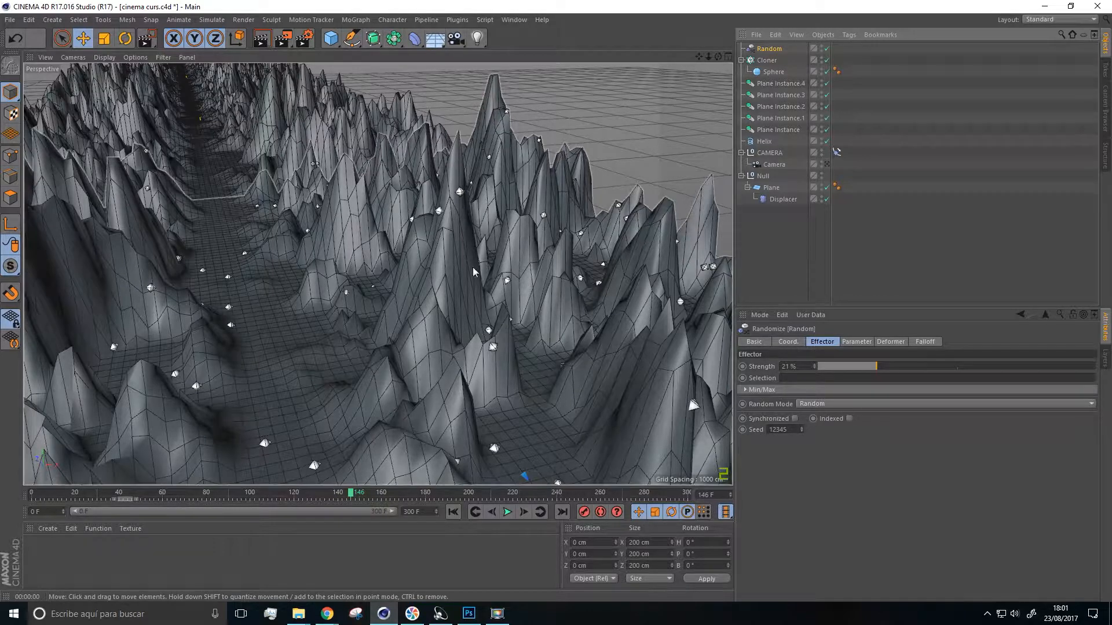
left_click_drag(877, 365, 912, 366)
left_click(890, 341)
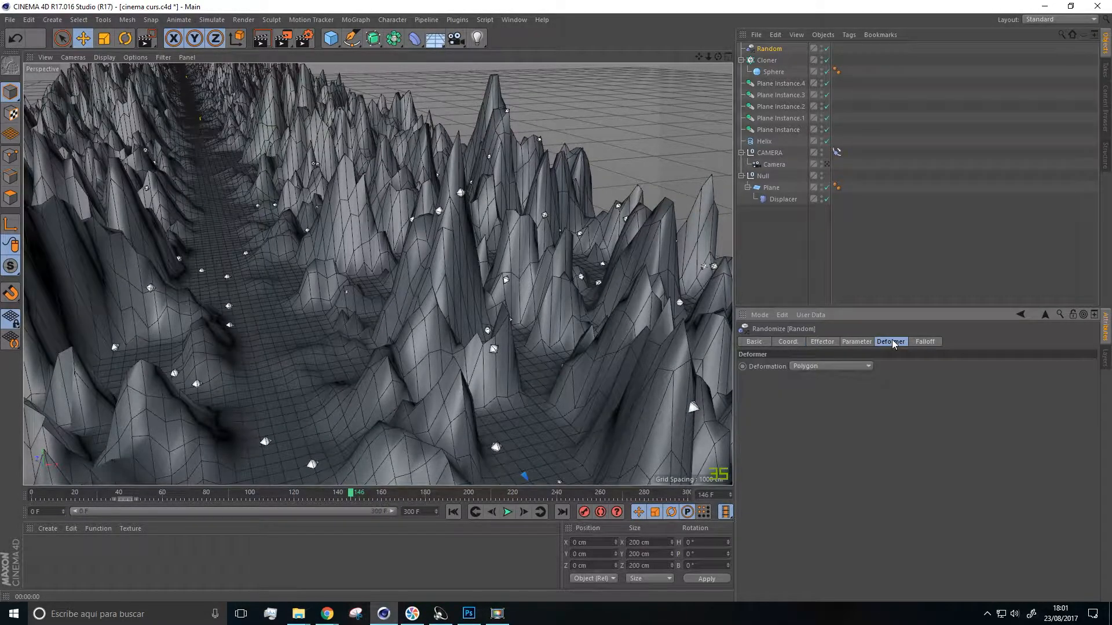
left_click(836, 366)
left_click(808, 401)
left_click(848, 367)
left_click(809, 390)
Review the Random effector's random modes, keep Random, and reduce the strength to 0 %
left_click(822, 342)
left_click(813, 403)
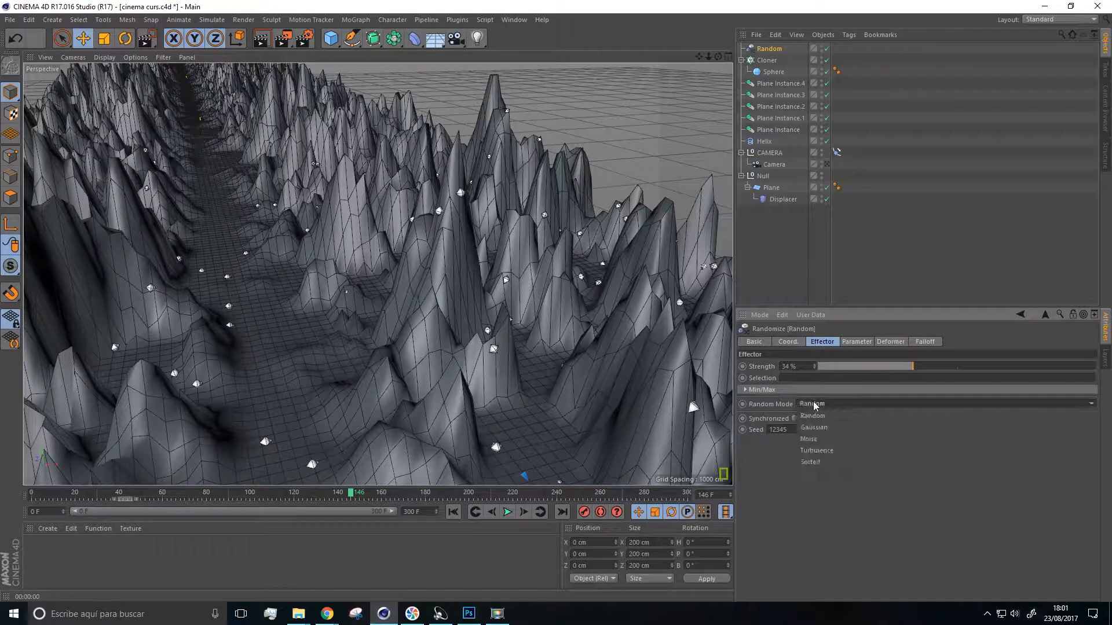
left_click(813, 405)
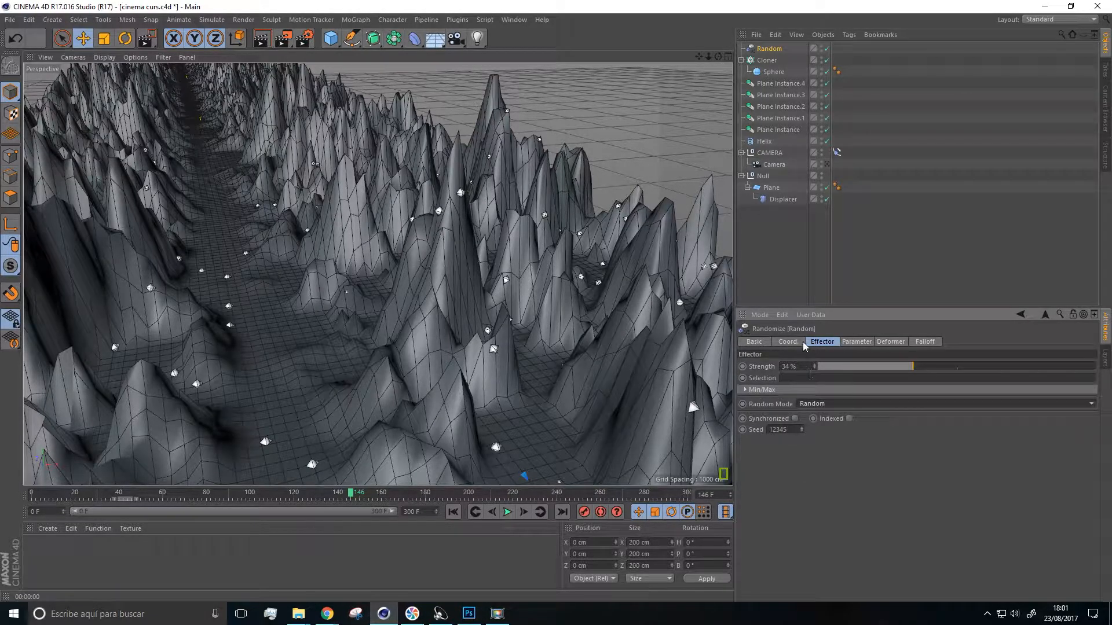
mouse_move(911, 371)
left_mouse_down()
mouse_move(1062, 353)
mouse_move(805, 375)
left_mouse_up()
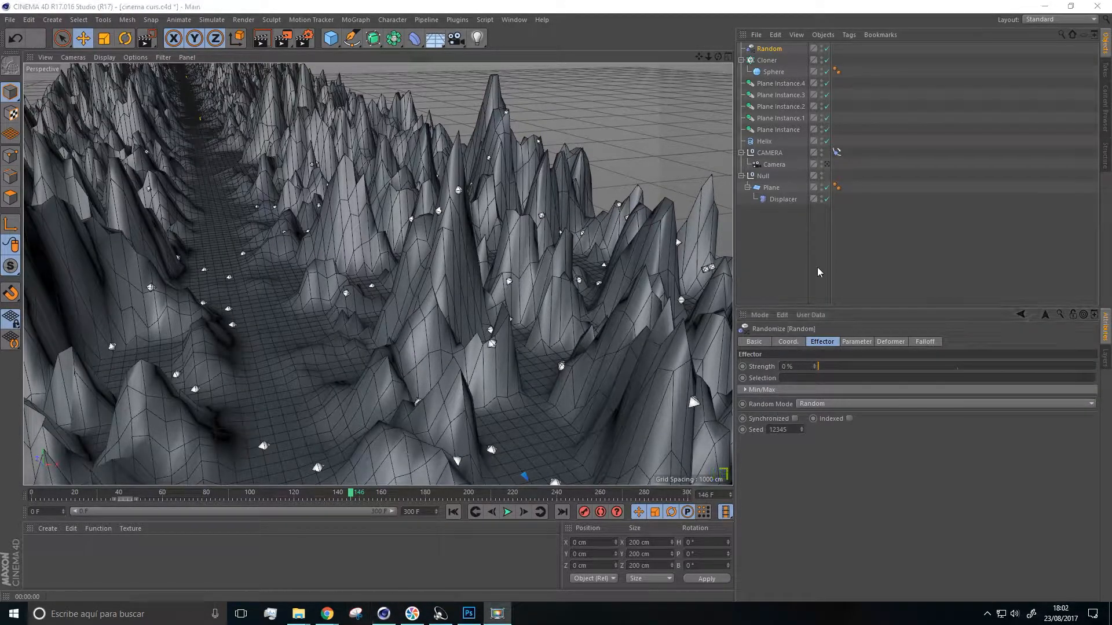
Enable Scale in the Random effector's transform parameters, keeping the Relative transform mode
left_click(850, 342)
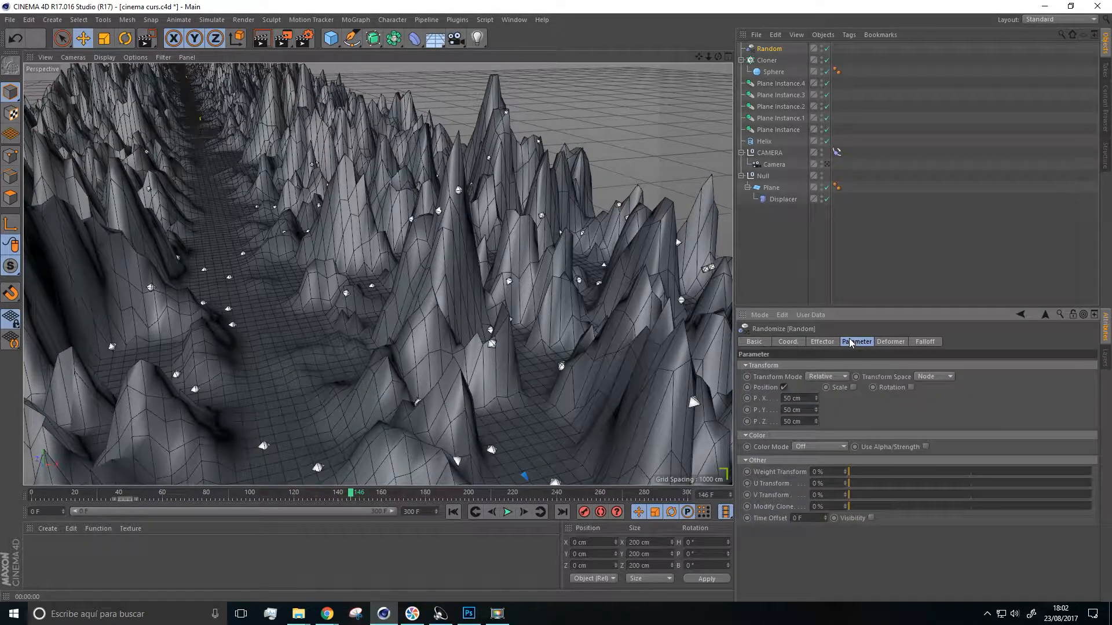
left_click(833, 378)
left_click(833, 378)
left_click(853, 387)
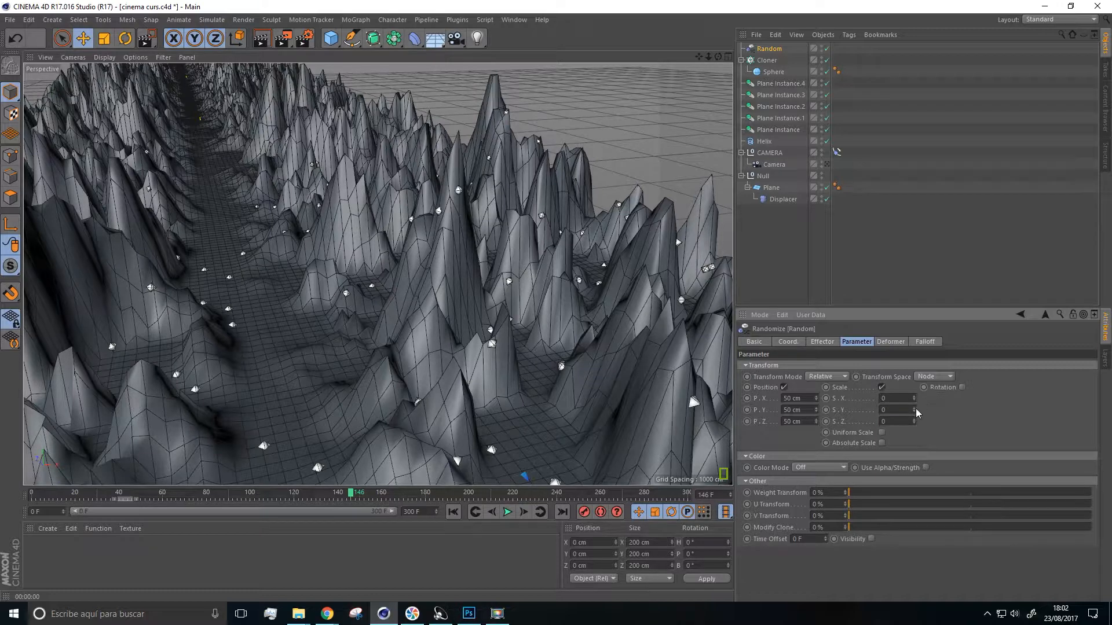
Set the Random effector's strength to 20 % and its seed to 12408, keeping the Object deformation
left_click(822, 345)
mouse_move(824, 365)
left_mouse_down()
mouse_move(1036, 353)
mouse_move(878, 361)
left_mouse_up()
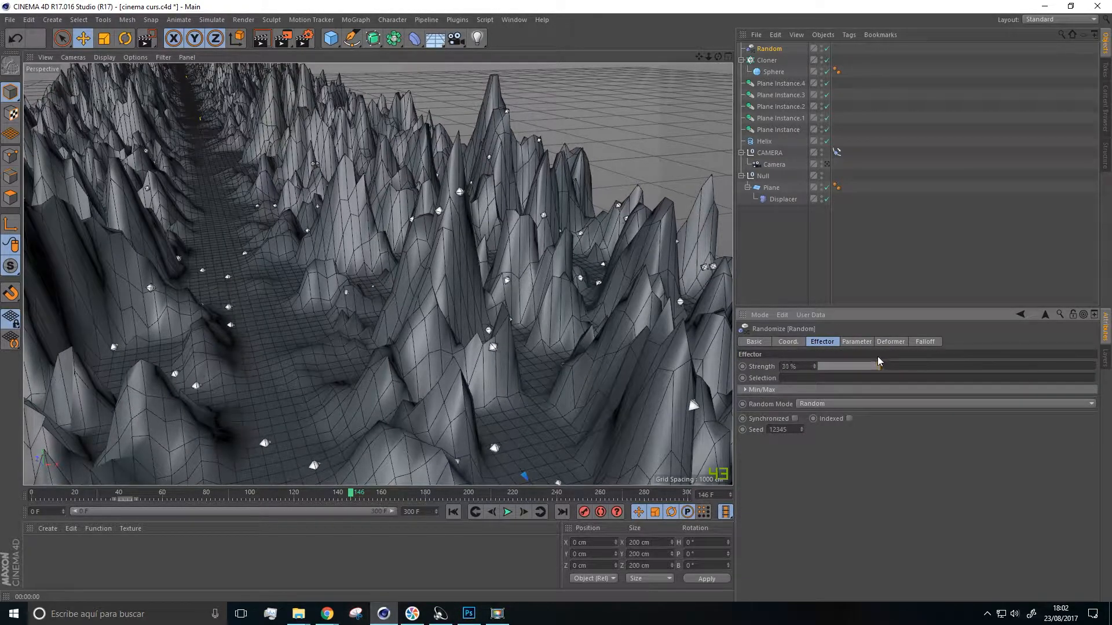
left_click(857, 342)
left_click(890, 343)
left_click(843, 366)
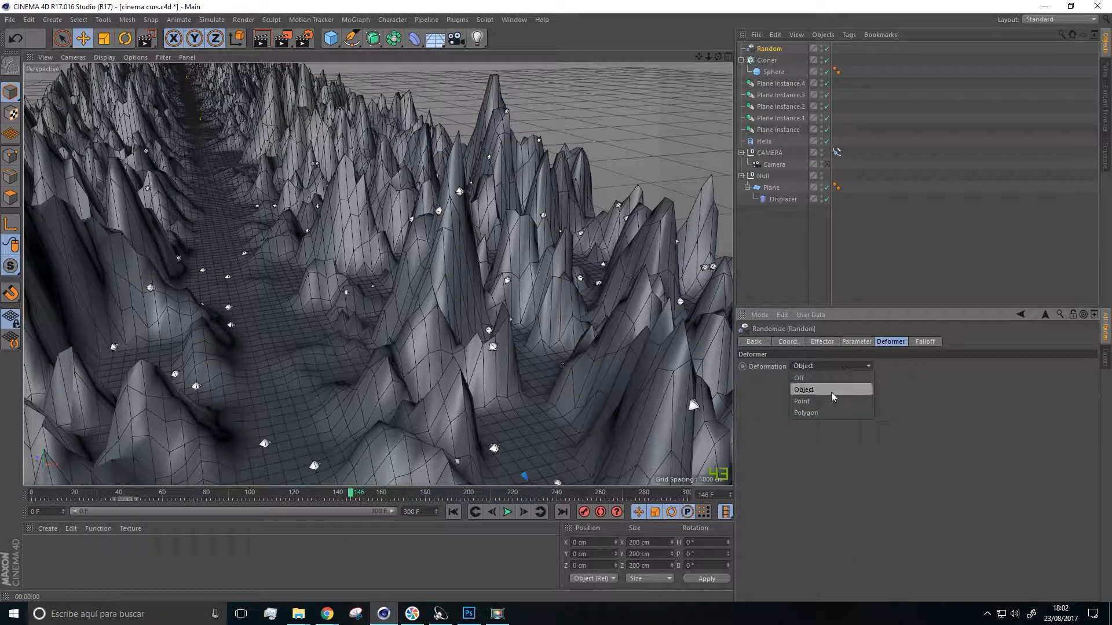
left_click(832, 341)
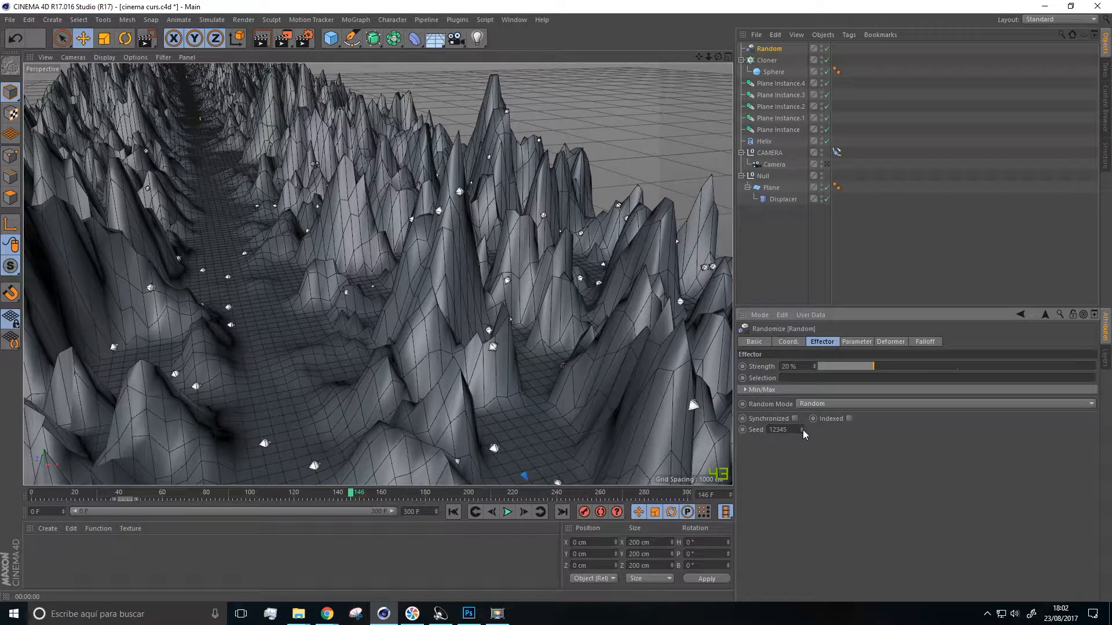
left_click_drag(802, 430, 802, 411)
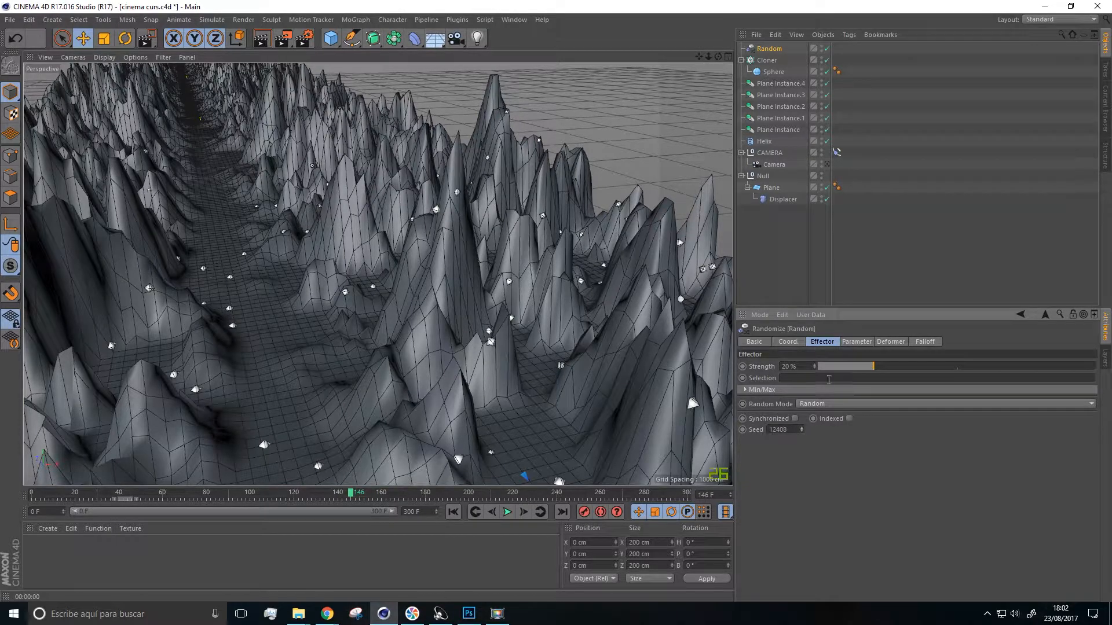
Set the effector's scale to X 0.72, Y 0.16 and Z 0.4, enable Rotation, and set Weight Transform to 9 %
left_click(856, 343)
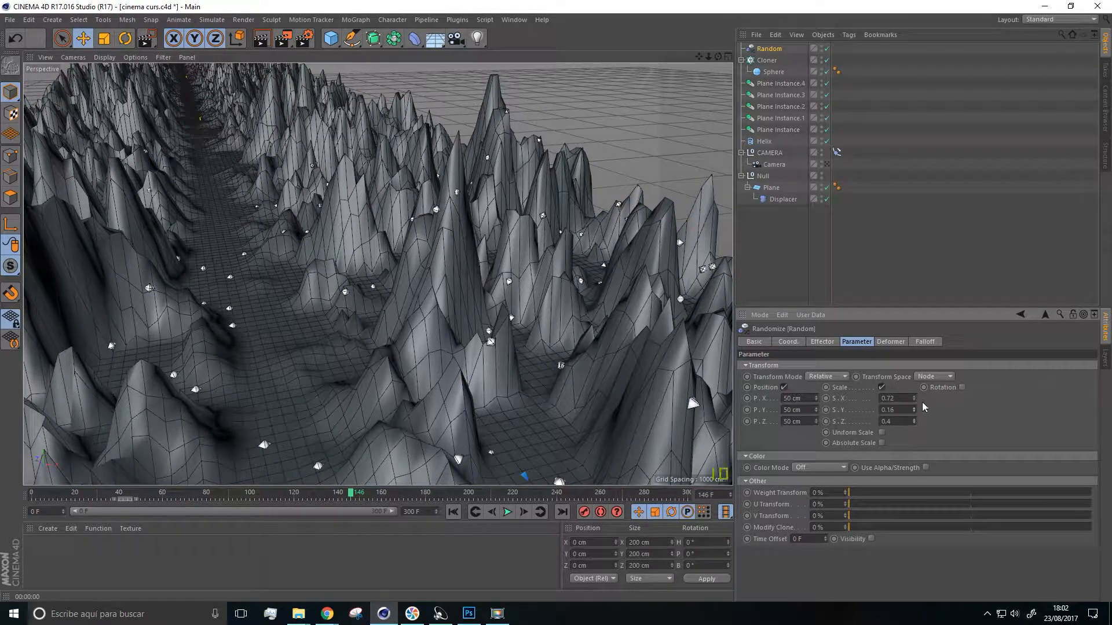
left_click(962, 388)
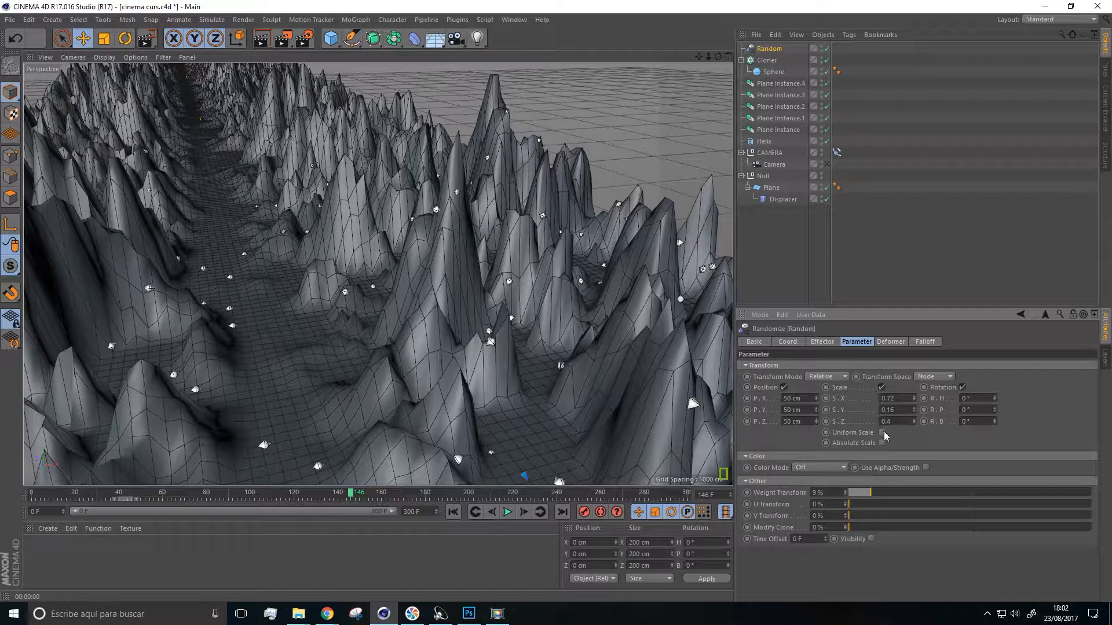
Lower the Random effector's strength to 14 % and turn off its Position variation
left_click(891, 342)
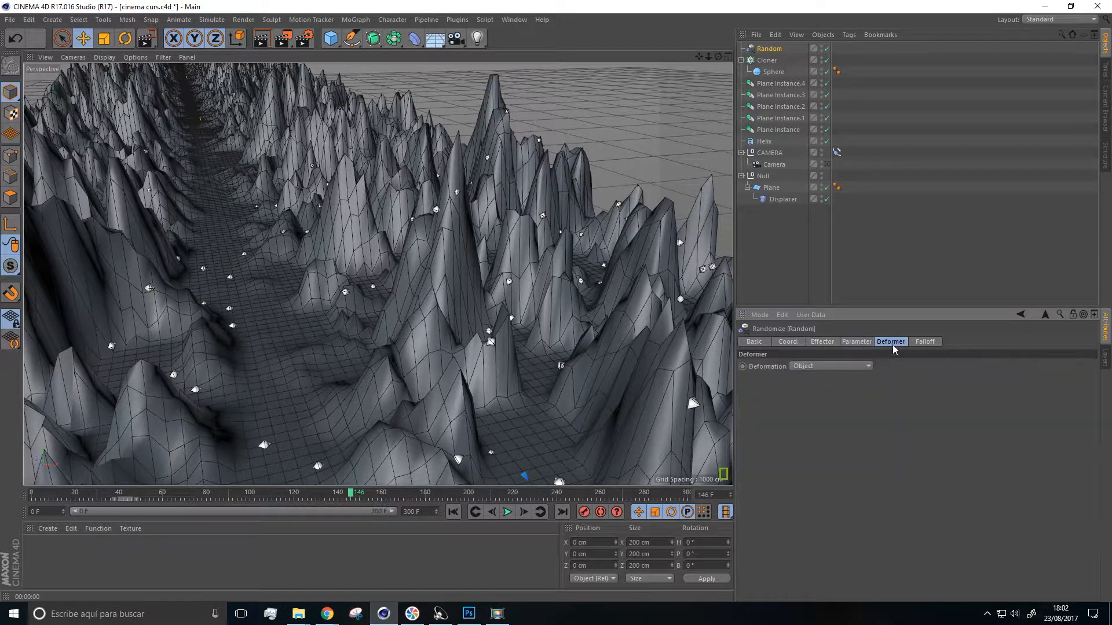
left_click(821, 341)
left_click_drag(873, 366, 850, 401)
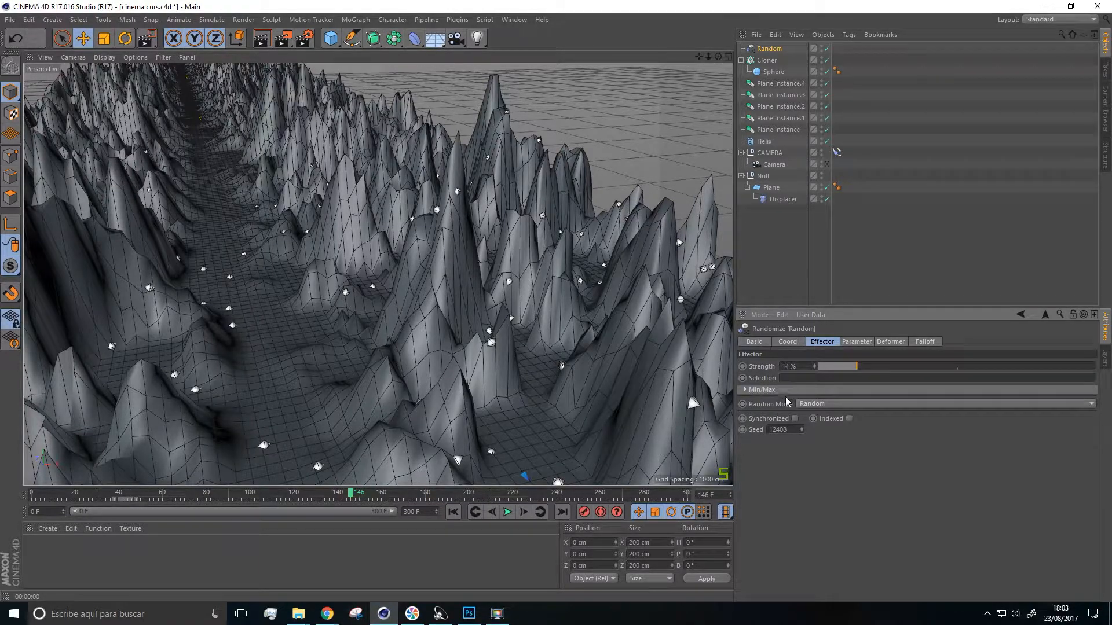
left_click(821, 405)
left_click(821, 404)
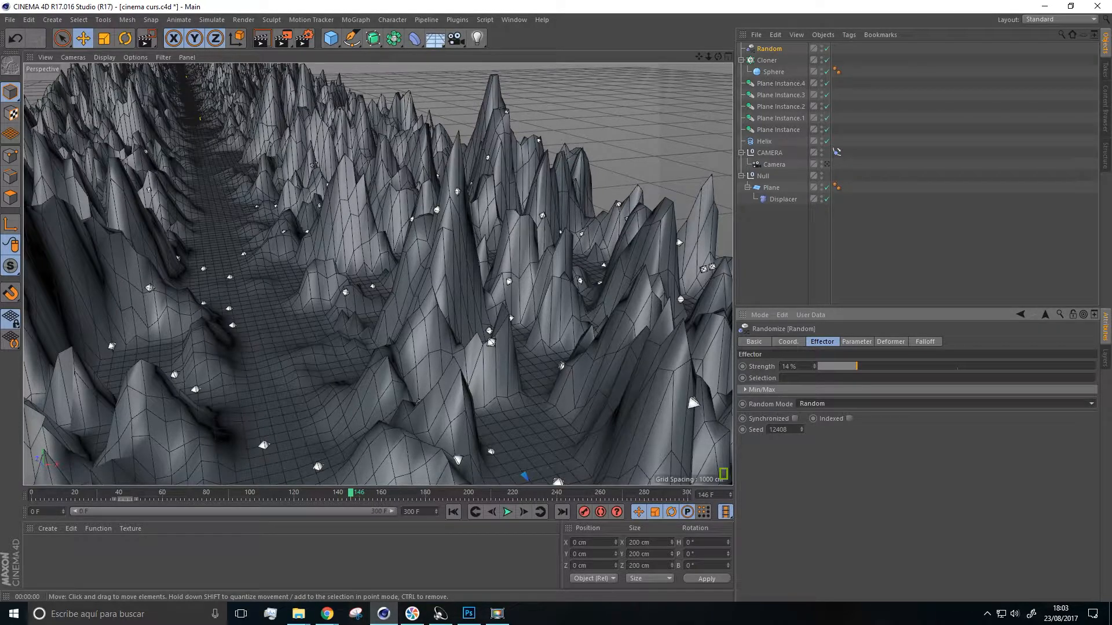
left_click(857, 342)
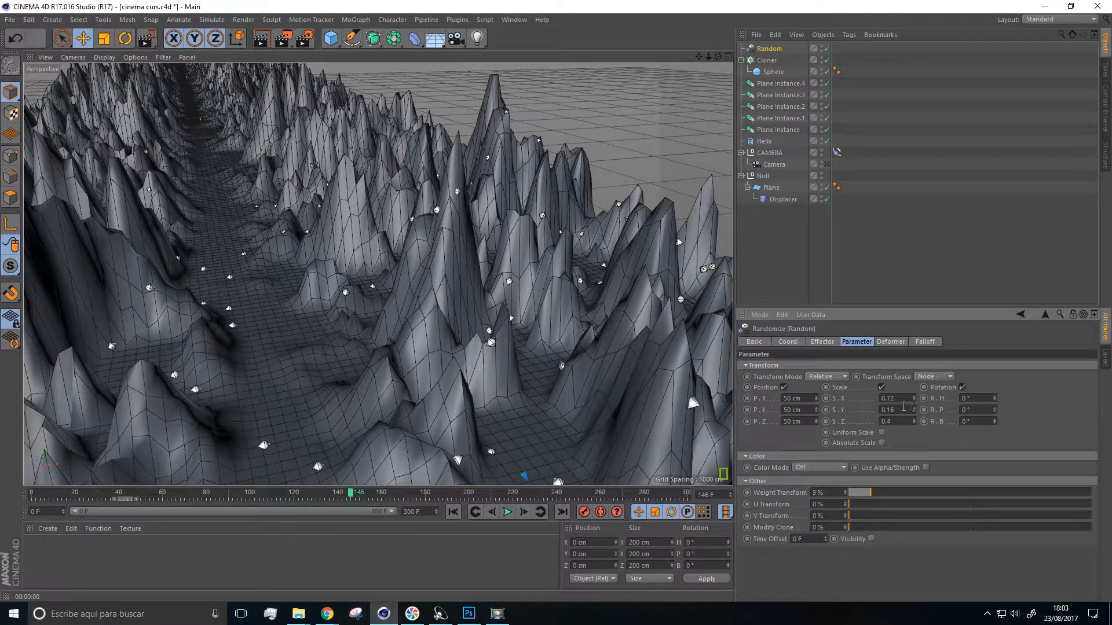
left_click(784, 387)
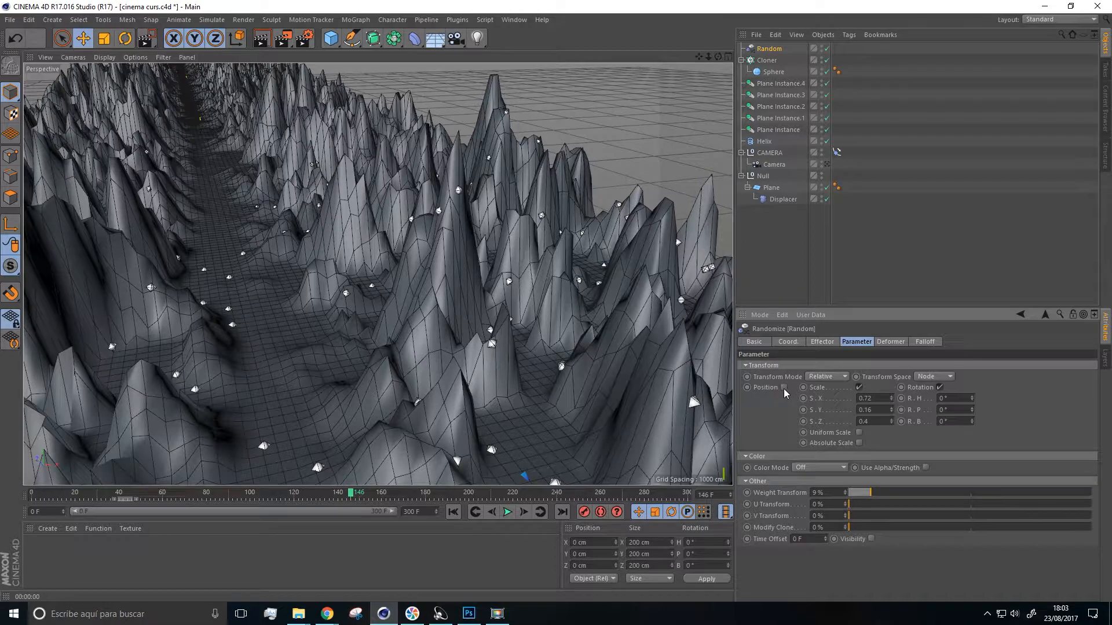
Turn off the Random effector's Rotation variation and keep its transform mode at Relative
left_click(837, 378)
left_click(823, 399)
left_click(825, 377)
left_click(821, 411)
left_click(827, 378)
left_click(821, 388)
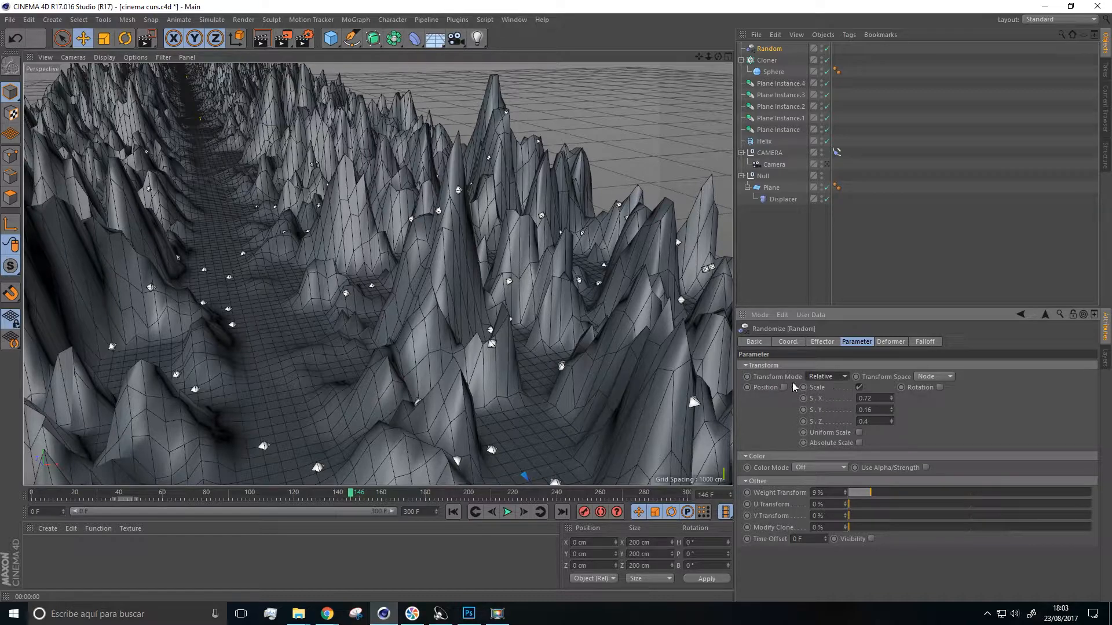
Enable Uniform Scale in the Random effector and set its scale to about 15.8
left_click_drag(686, 407, 730, 409, "alt")
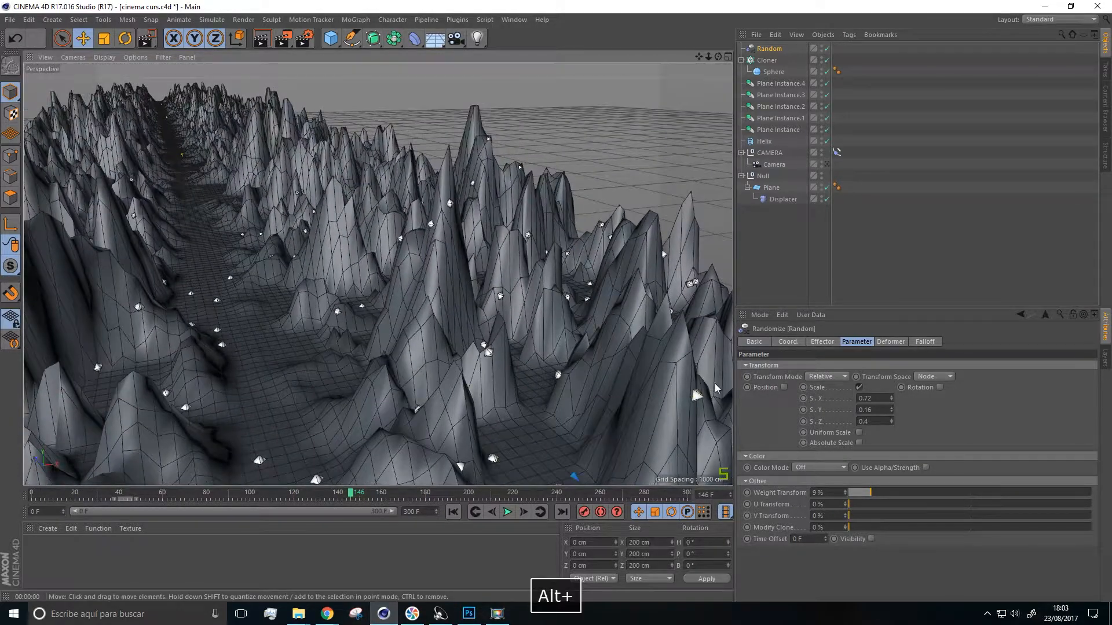
left_click(858, 432)
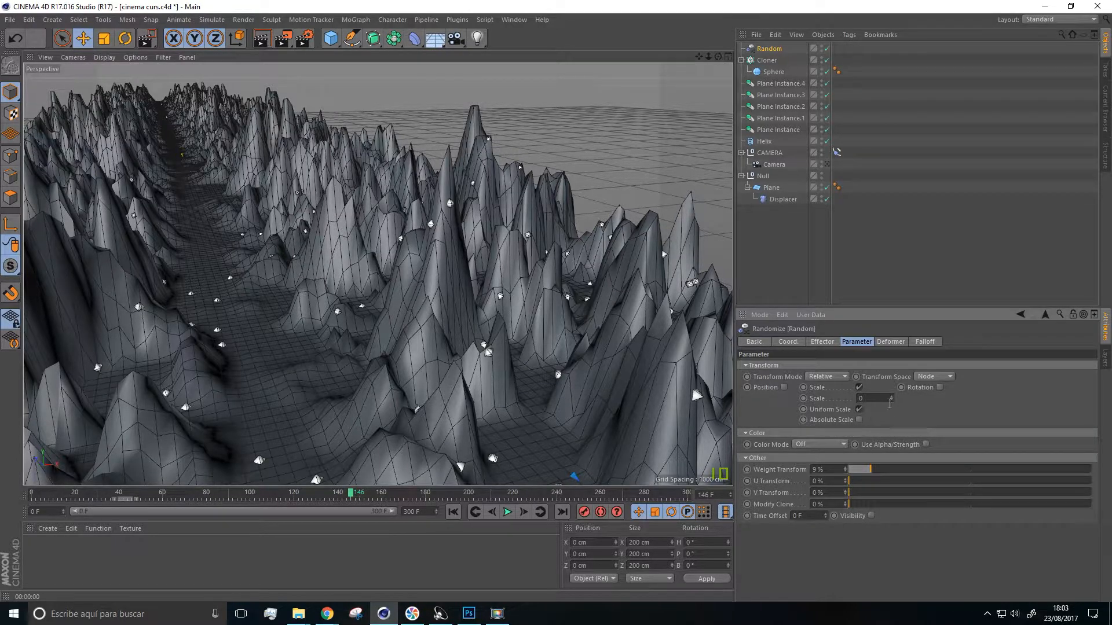
mouse_move(891, 399)
left_mouse_down()
mouse_move(891, 365)
mouse_move(891, 391)
left_mouse_up()
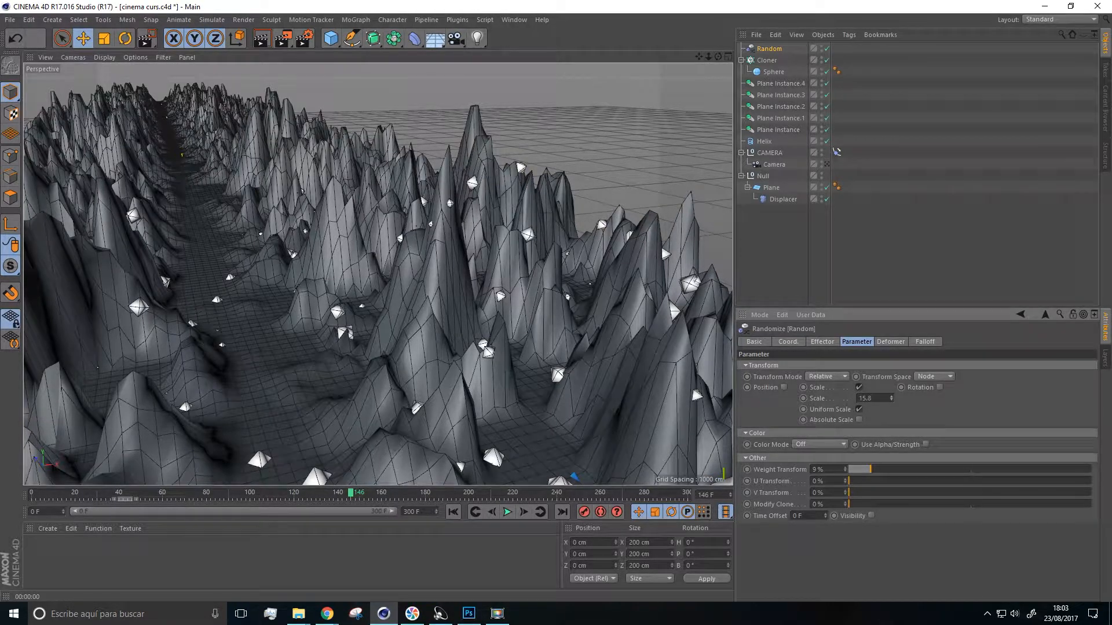
Set the Random effector's strength to 23 % and its seed to 12449
left_click(822, 342)
left_click_drag(879, 365, 882, 388)
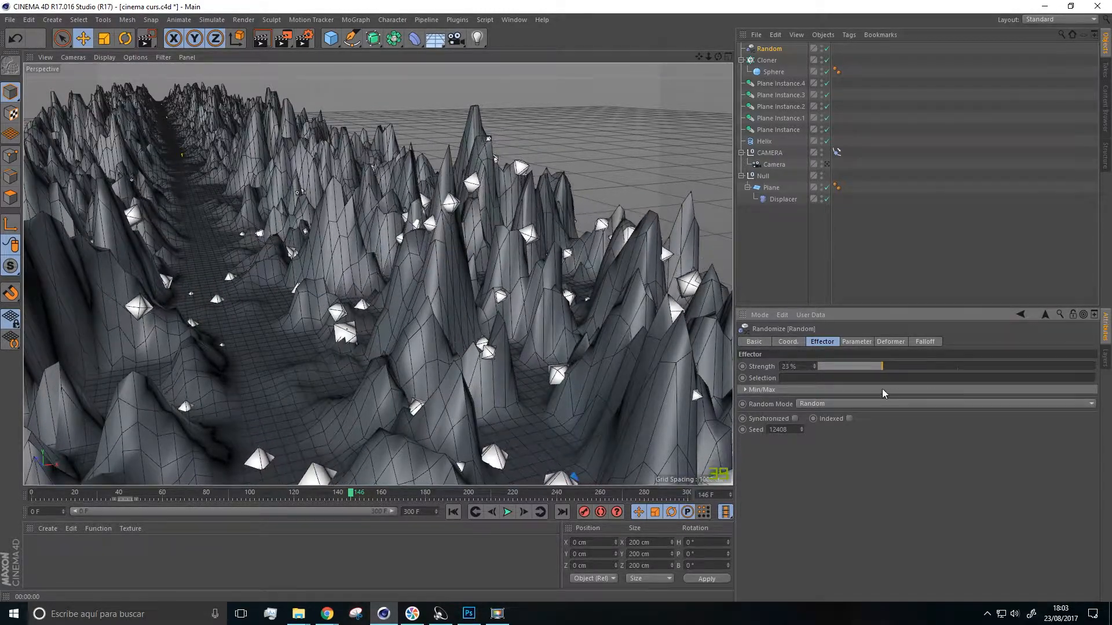
left_click(801, 432)
left_click_drag(801, 432, 803, 414)
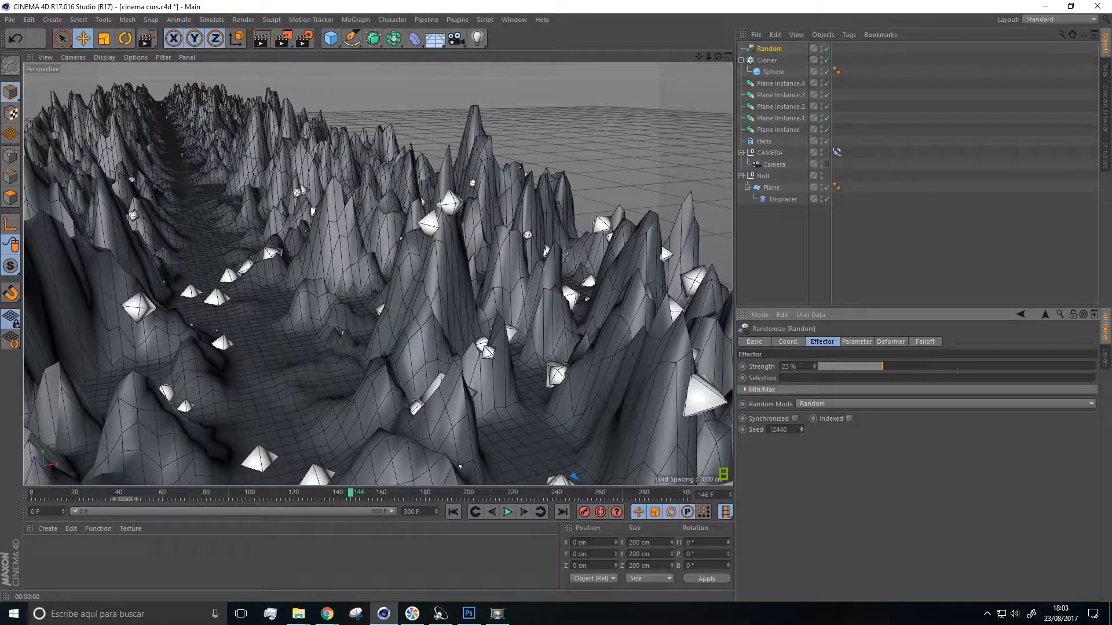
left_click_drag(802, 429, 803, 422)
Render a preview of the view along the valley and lower the Random effector's strength to 13 %
left_click_drag(436, 359, 321, 351, "alt")
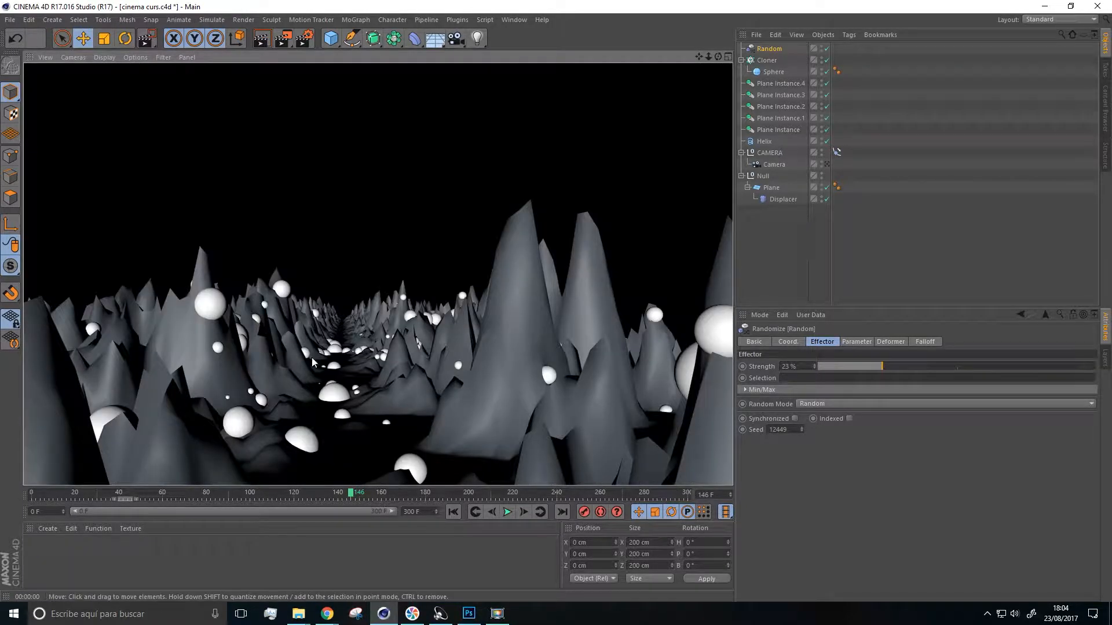
left_click_drag(313, 362, 338, 355, "alt")
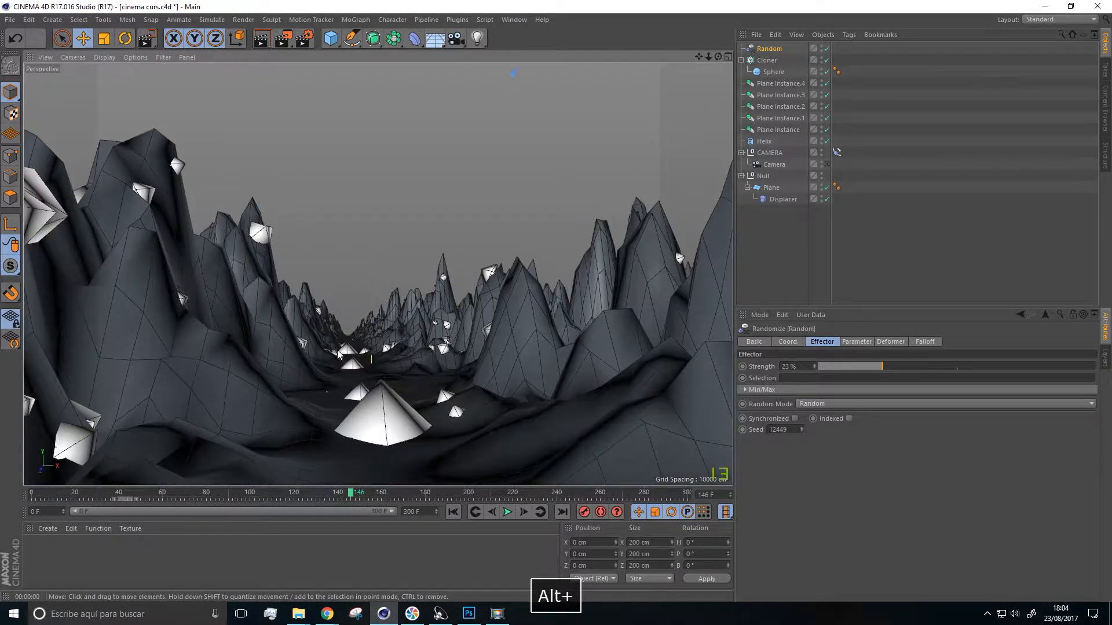
left_click(266, 40)
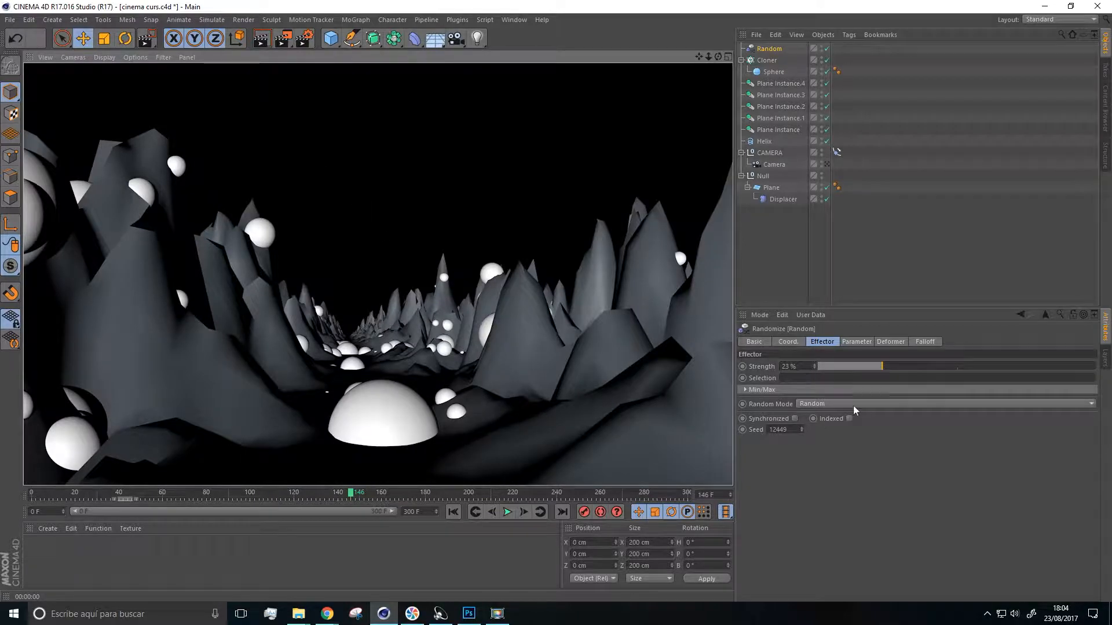
left_click_drag(866, 366, 856, 364)
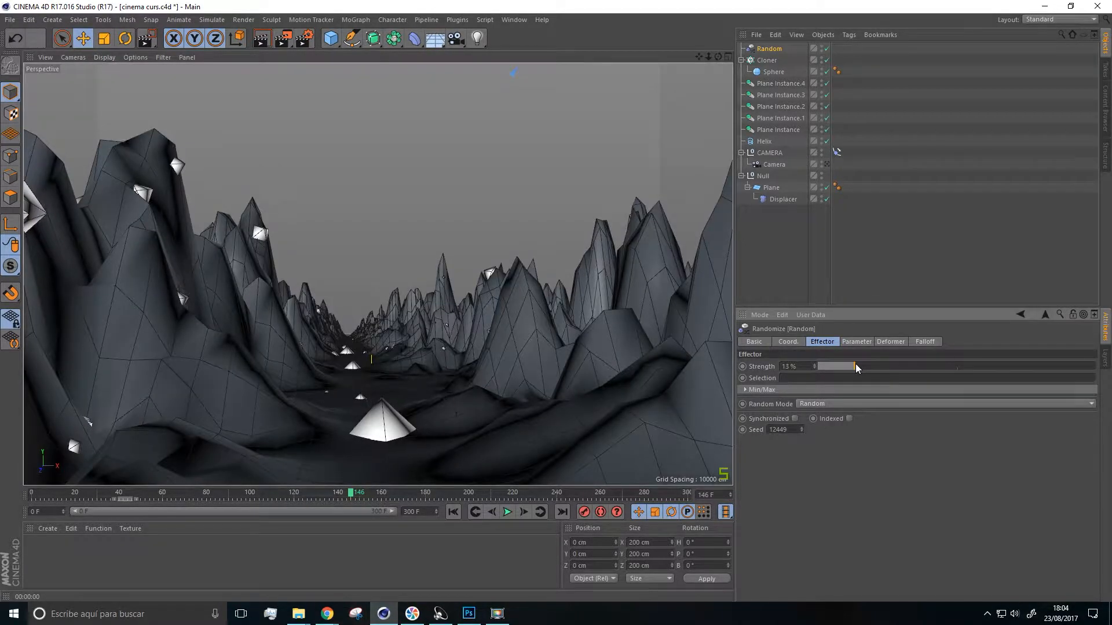
Set the Random effector's Weight Transform to 0 % and raise its strength slightly
left_click(861, 343)
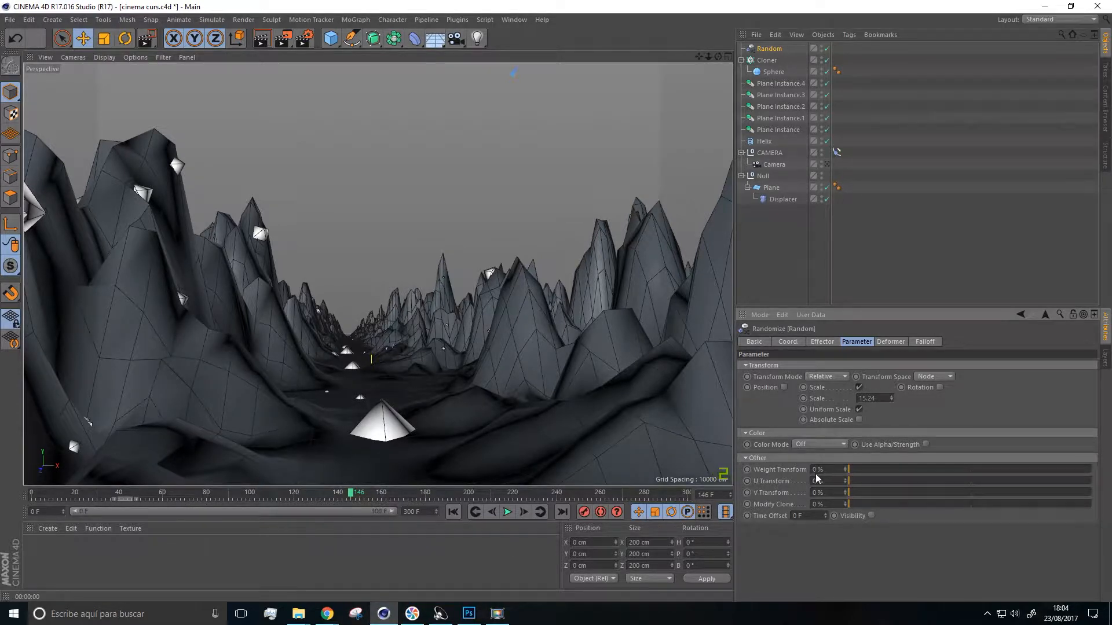
left_click(898, 343)
left_click_drag(431, 301, 440, 324, "alt")
scroll(455, 354, "down", 4)
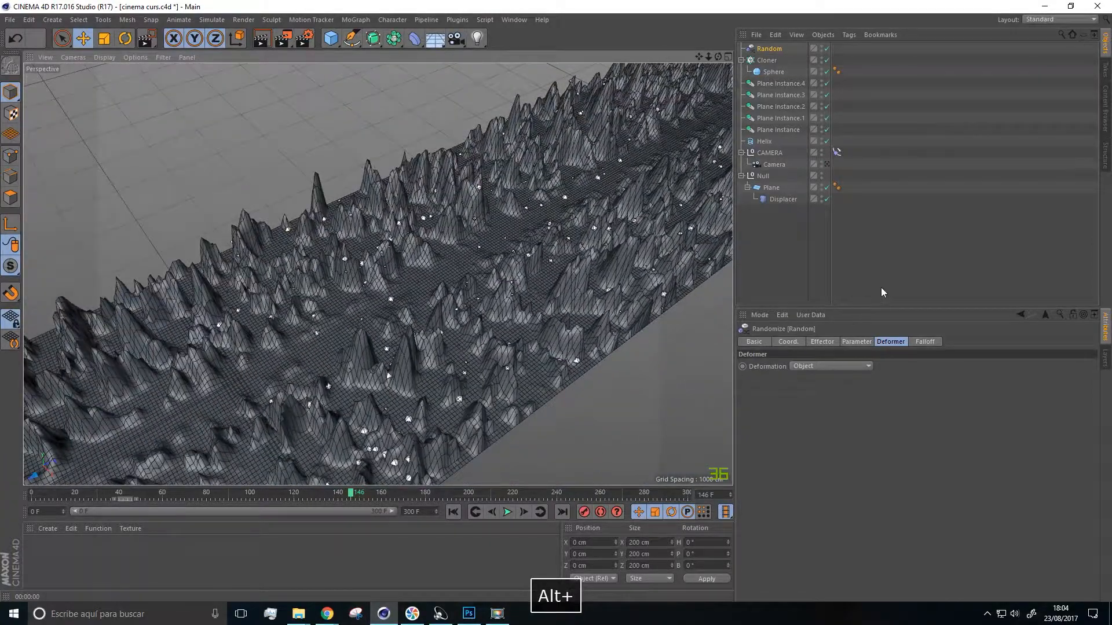
left_click(825, 342)
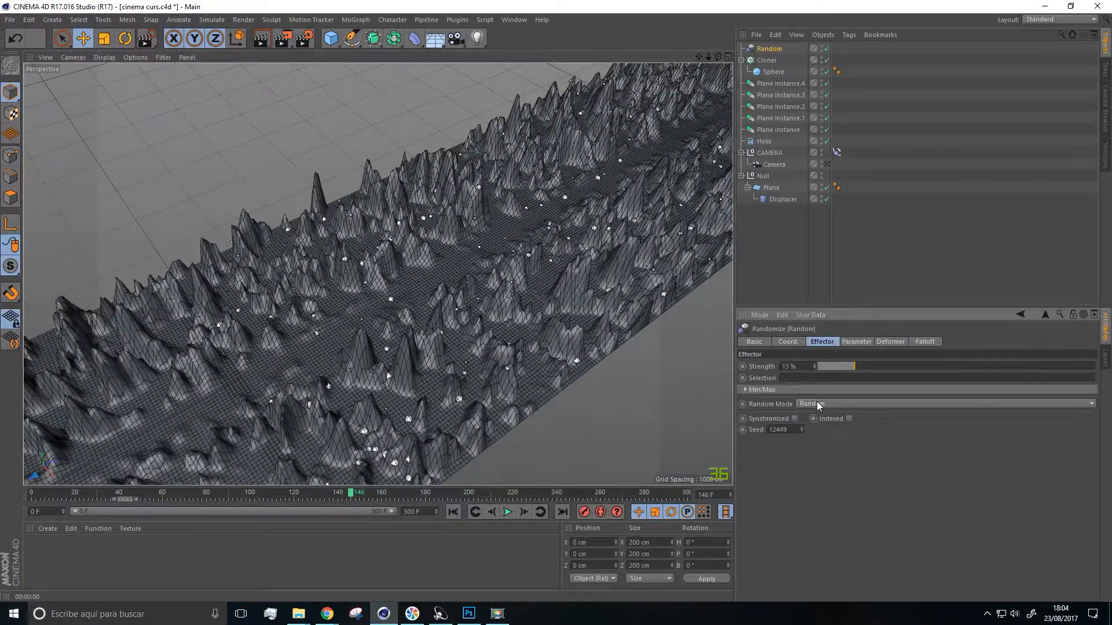
left_click(866, 371)
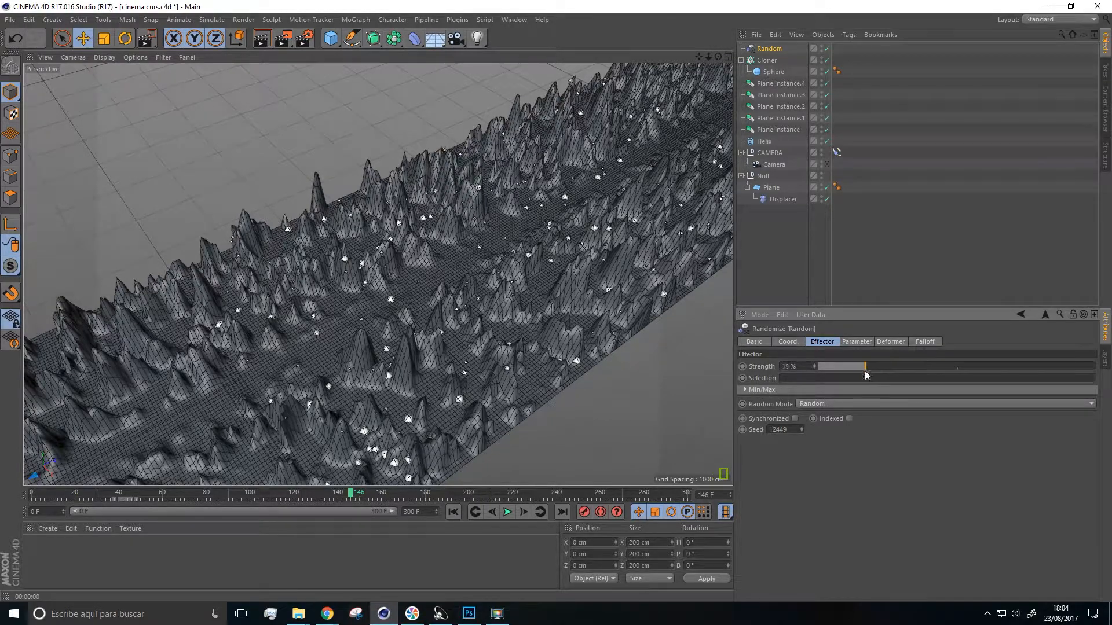
Try shifting Plane Instance.2 along its Z axis, and undo the move
left_click_drag(405, 336, 492, 226, "alt")
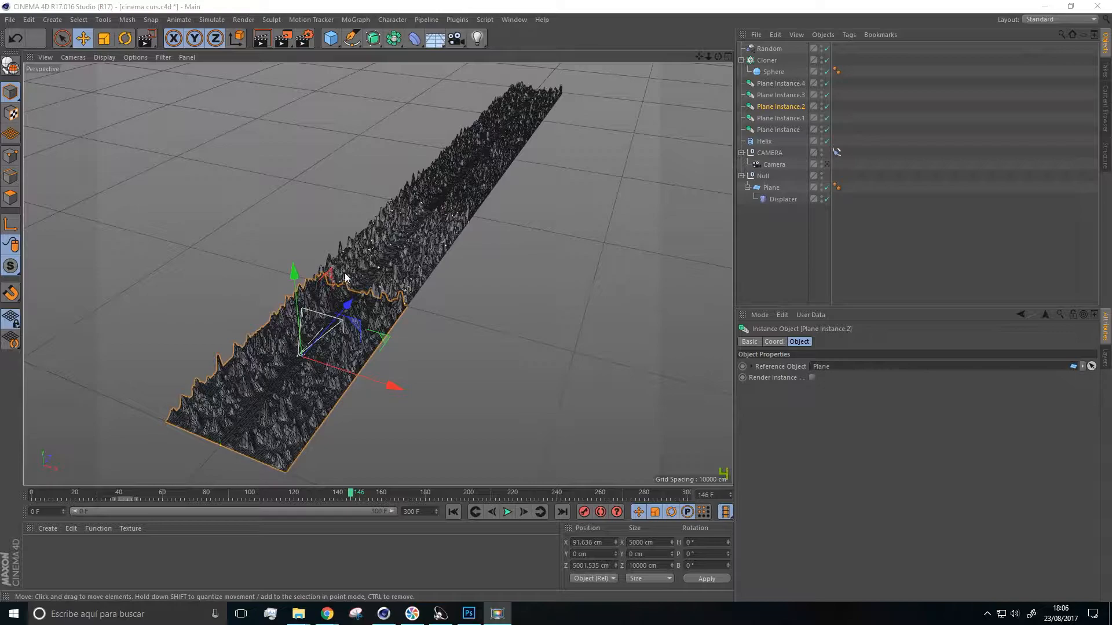
scroll(352, 251, "up", 5)
left_click_drag(368, 287, 317, 289, "alt")
scroll(317, 293, "down", 8)
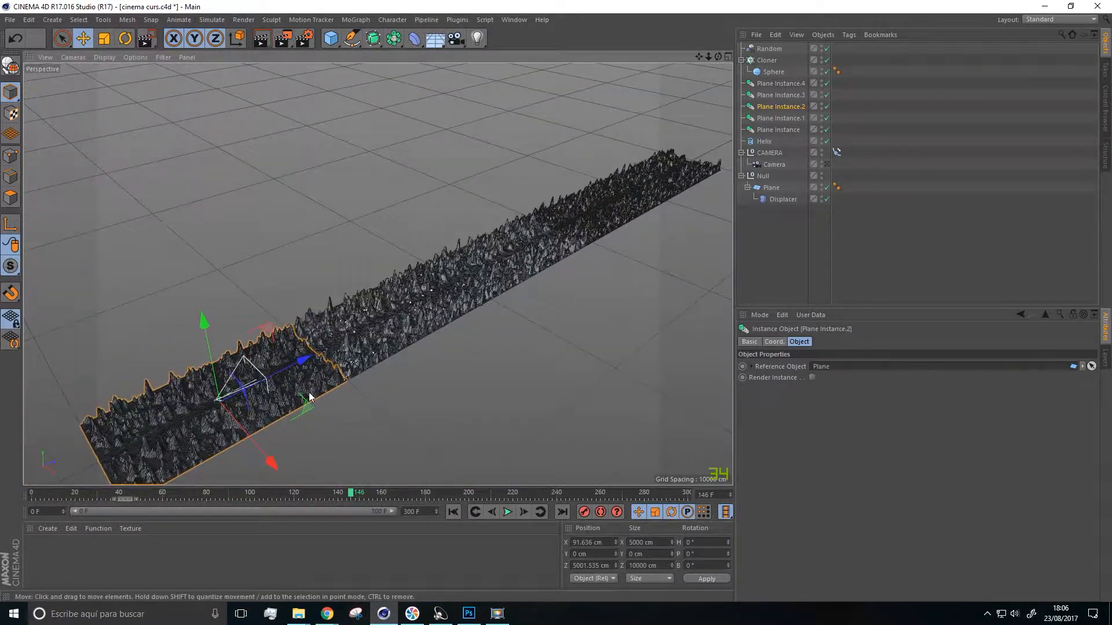
left_click_drag(353, 378, 330, 330, "alt")
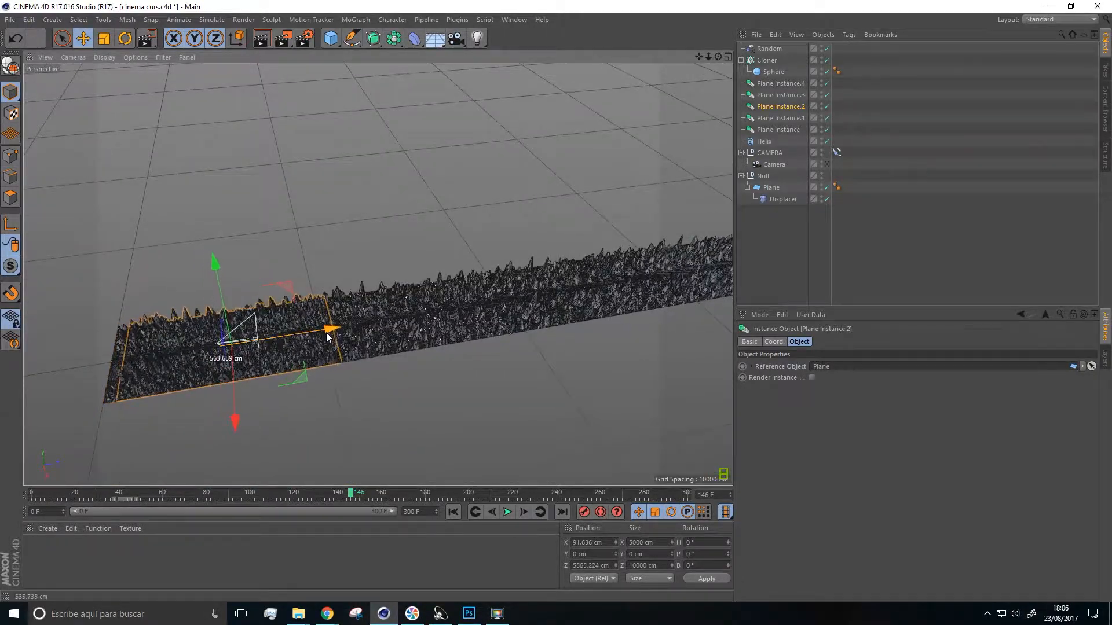
key("ctrl+z")
Delete the terrain copy Plane Instance.2
left_click(786, 241)
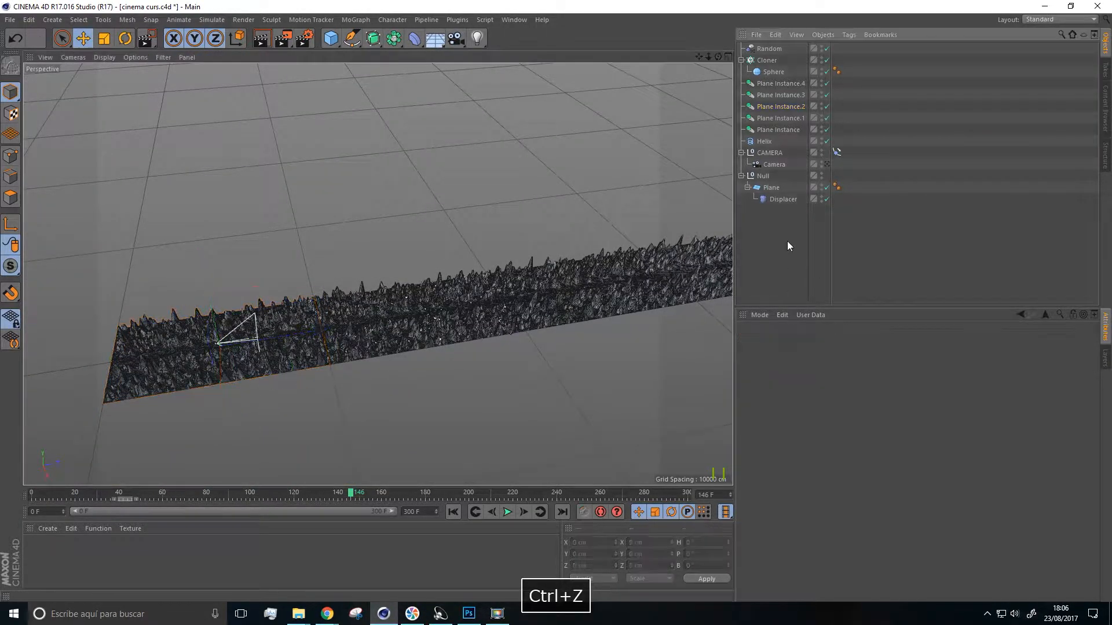
left_click(780, 106)
key("Delete")
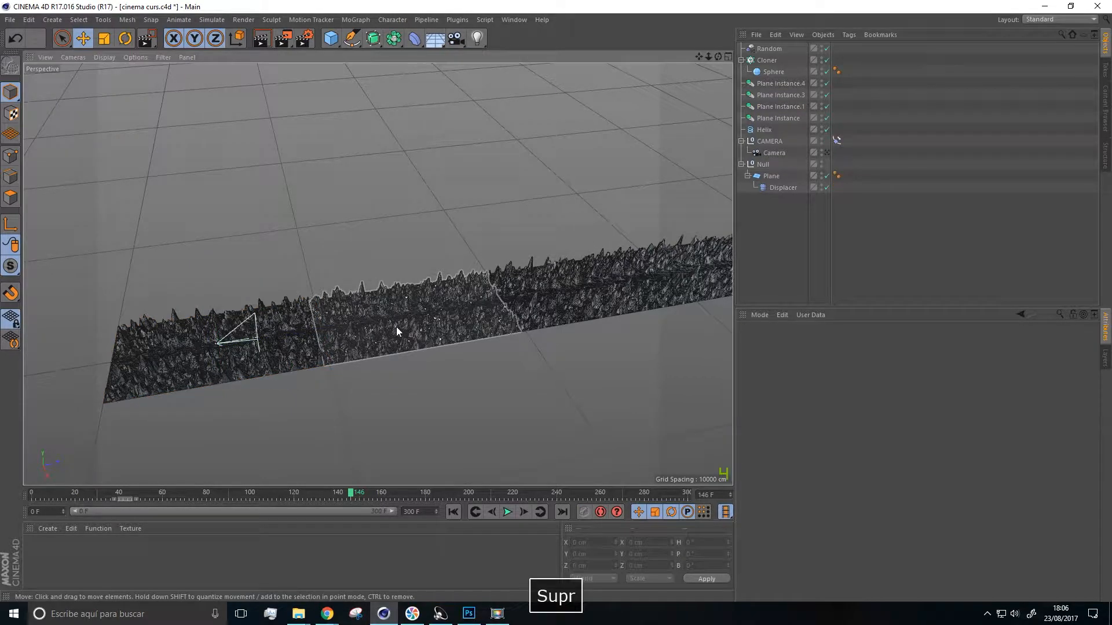
Try deleting Plane Instance at the near end of the terrain strip, and undo the deletion
left_click(309, 349)
left_click_drag(269, 393, 614, 186, "alt")
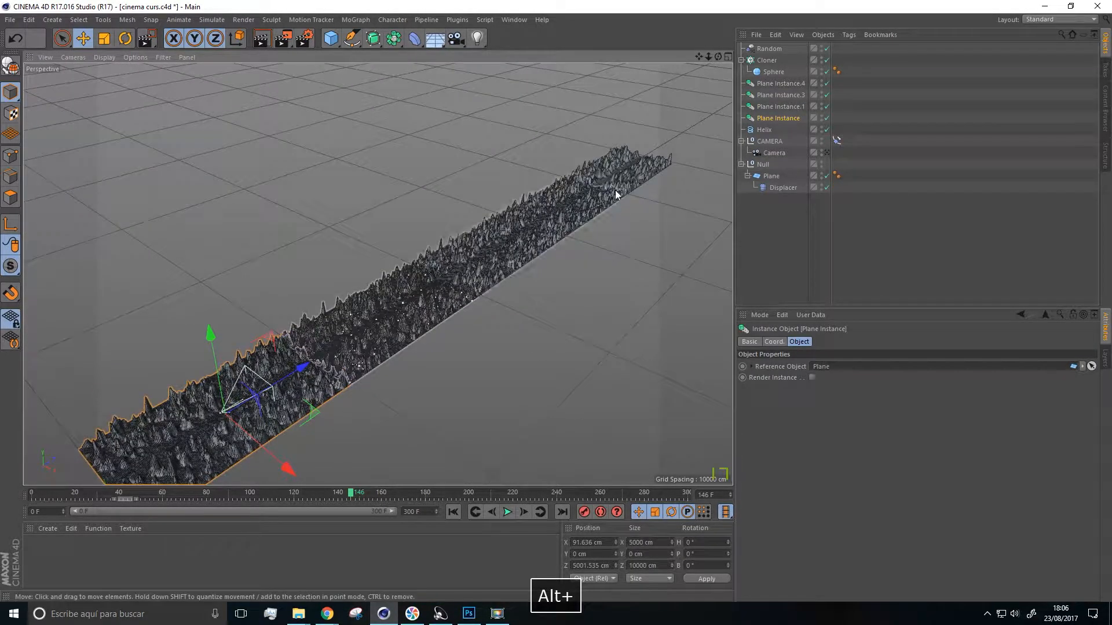
key("Delete")
key("ctrl+z")
Play the animation to check the camera's travel over the terrain, and return the timeline to frame 0
left_click_drag(660, 166, 505, 486, "alt")
left_click(508, 512)
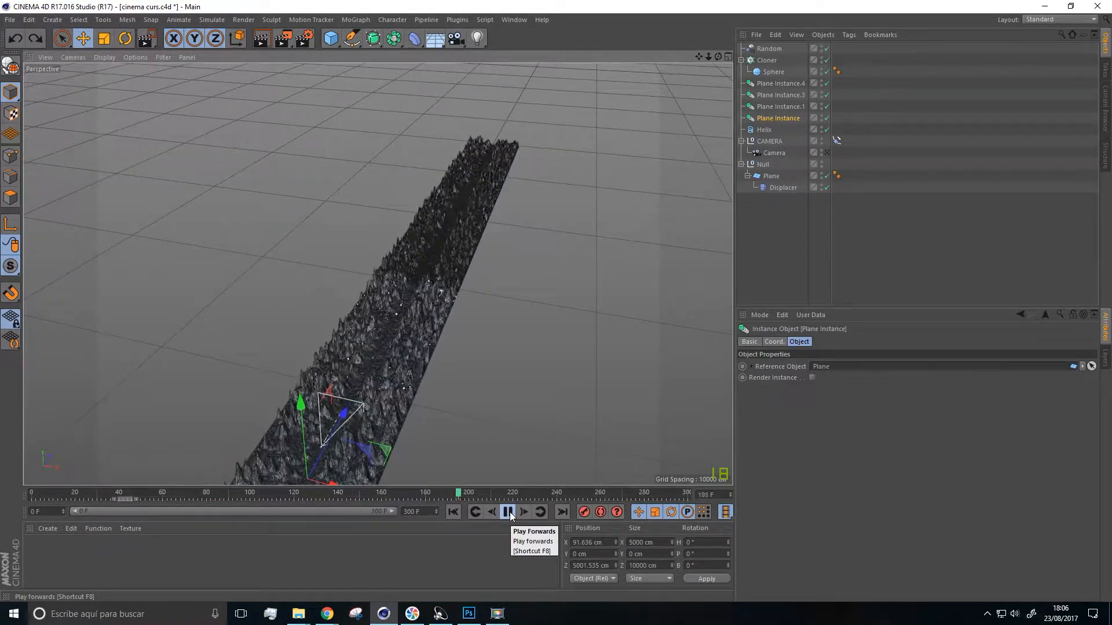
left_click(508, 512)
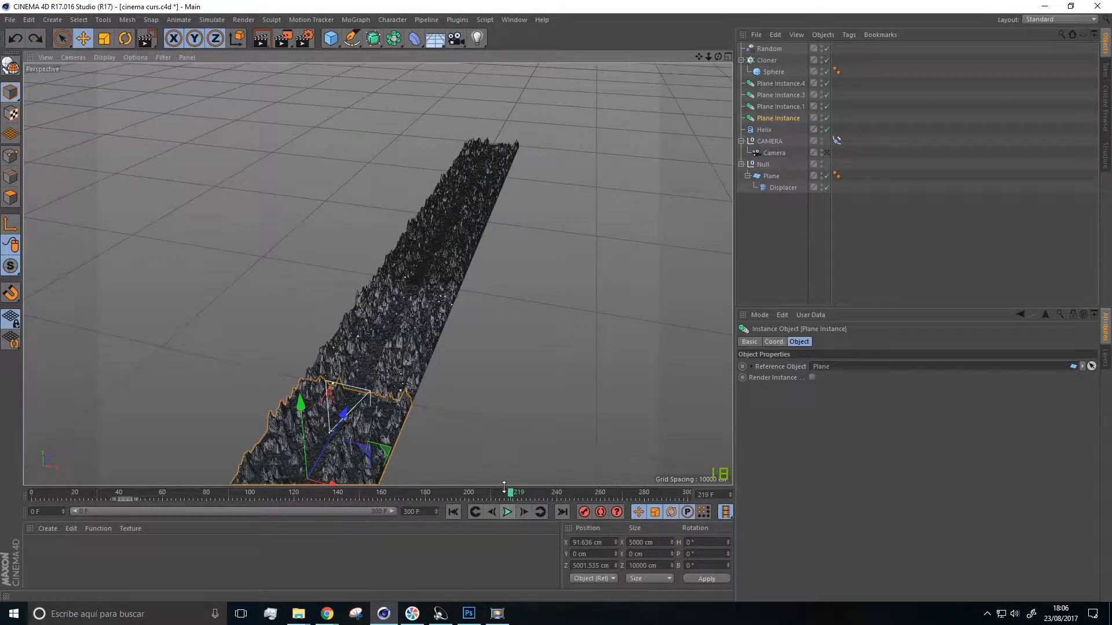
left_click_drag(504, 494, 25, 471)
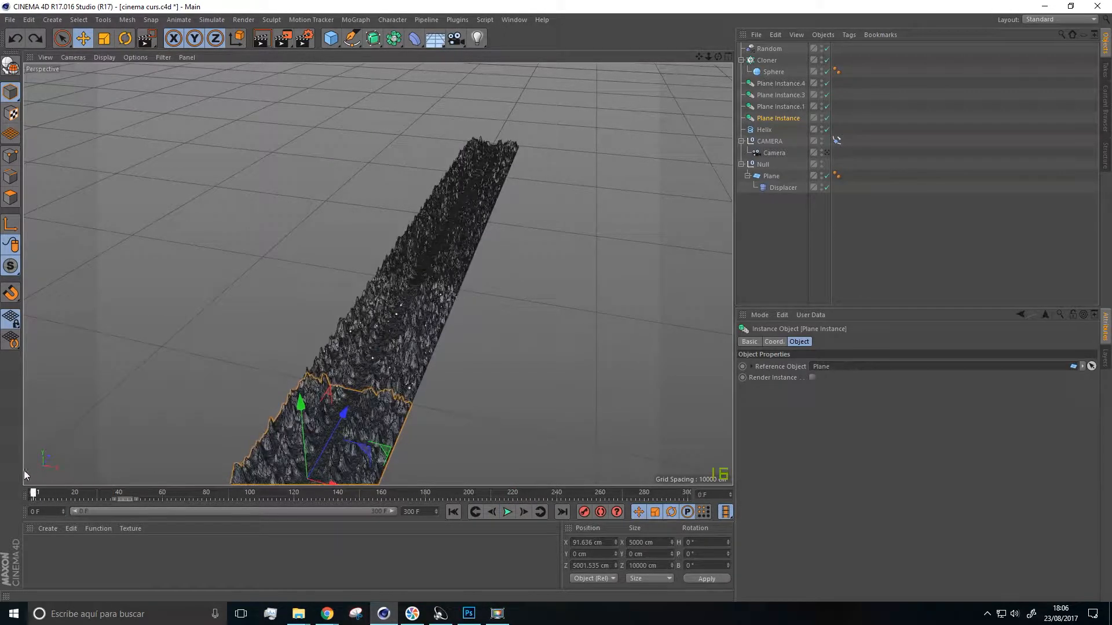
Try the Render Instance option on Plane Instance and view the terrain along the valley
left_click_drag(406, 426, 449, 314, "alt")
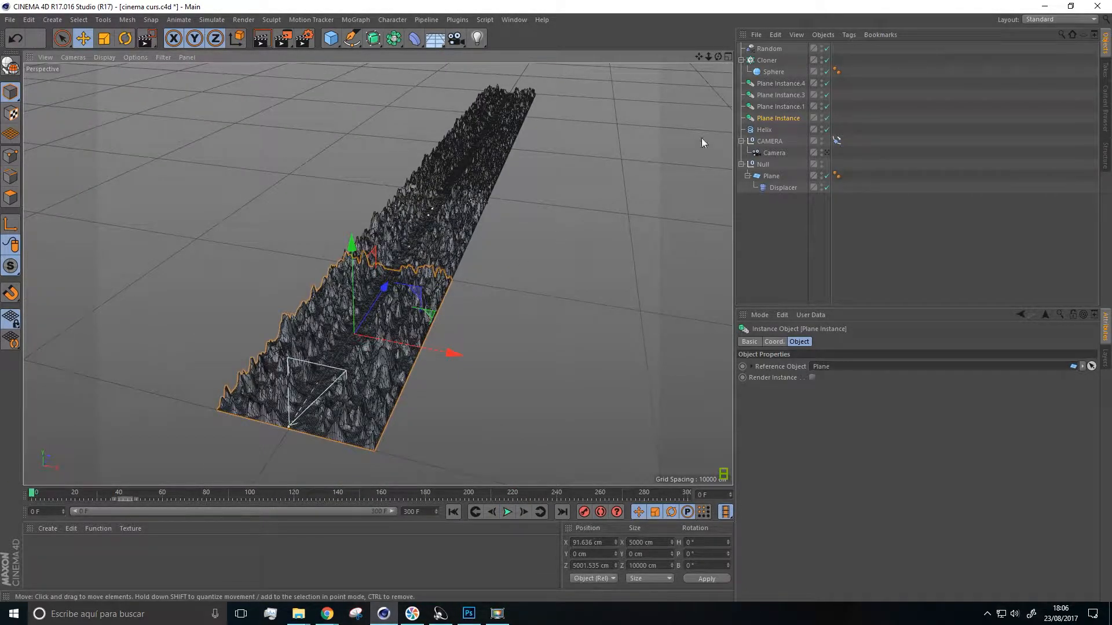
left_click(811, 378)
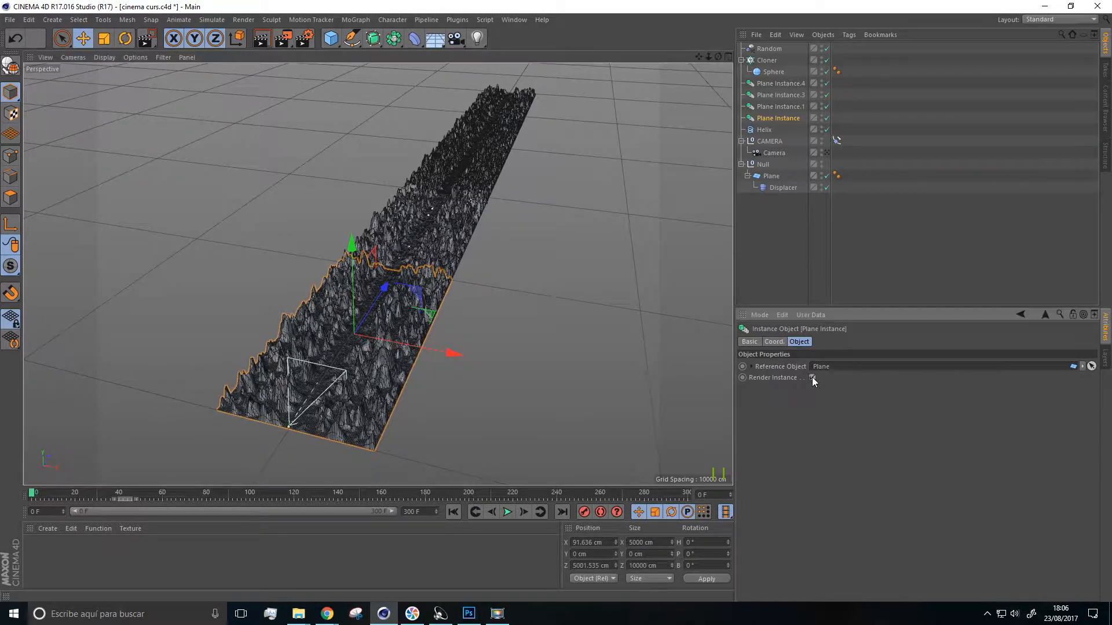
left_click_drag(573, 260, 350, 414, "alt")
left_click_drag(387, 261, 387, 355, "alt")
right_click_drag(386, 354, 77, 310, "alt")
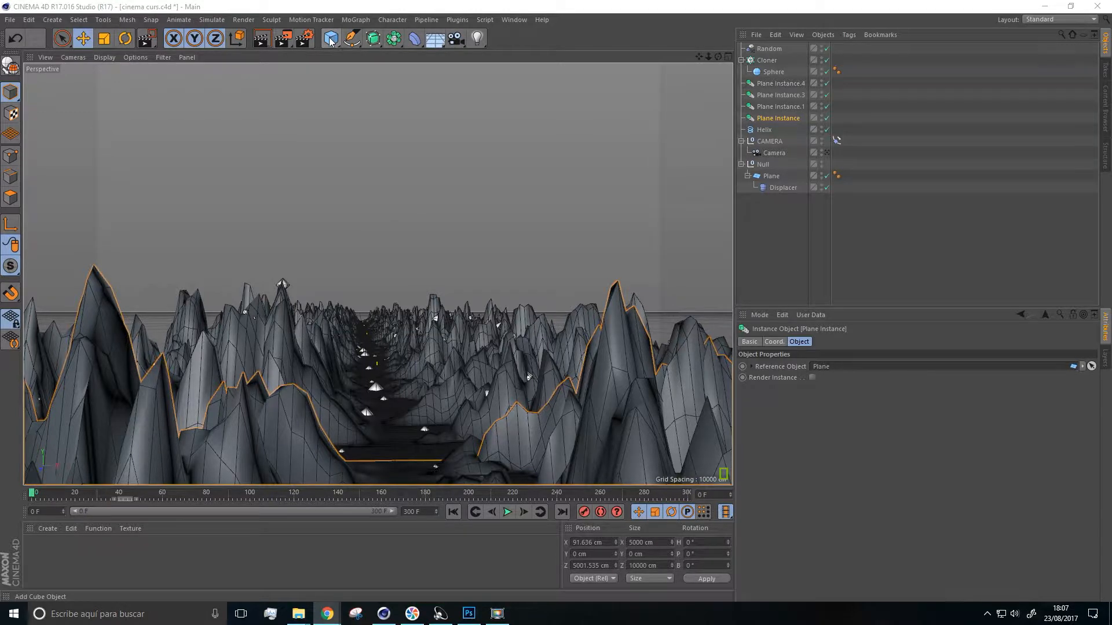
Add a new sphere at the origin and set its segments to 3
left_click(330, 39)
left_click(558, 75)
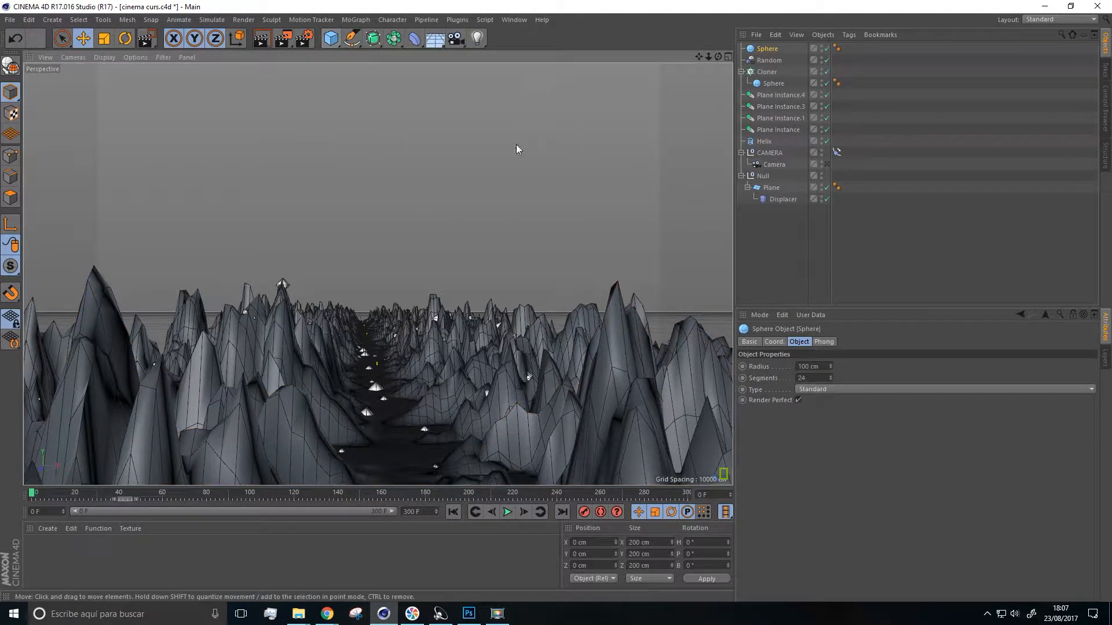
scroll(499, 229, "up", 5)
left_click_drag(594, 190, 519, 245, "alt")
scroll(519, 247, "down", 8)
scroll(519, 248, "down", 6)
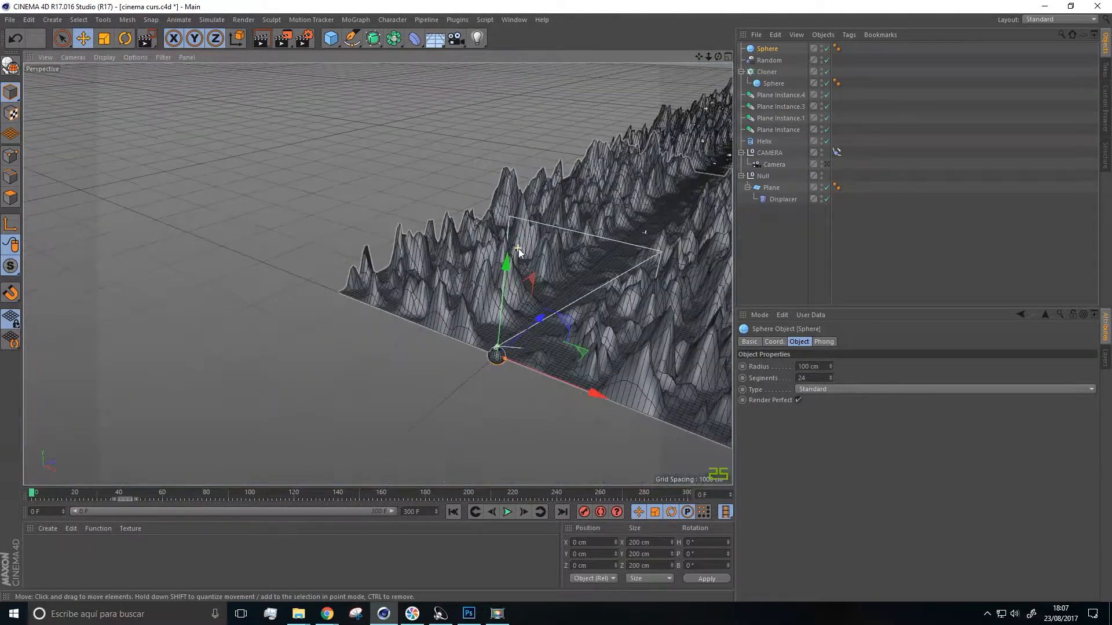
middle_click_drag(499, 387, 443, 353, "alt")
scroll(451, 339, "up", 6)
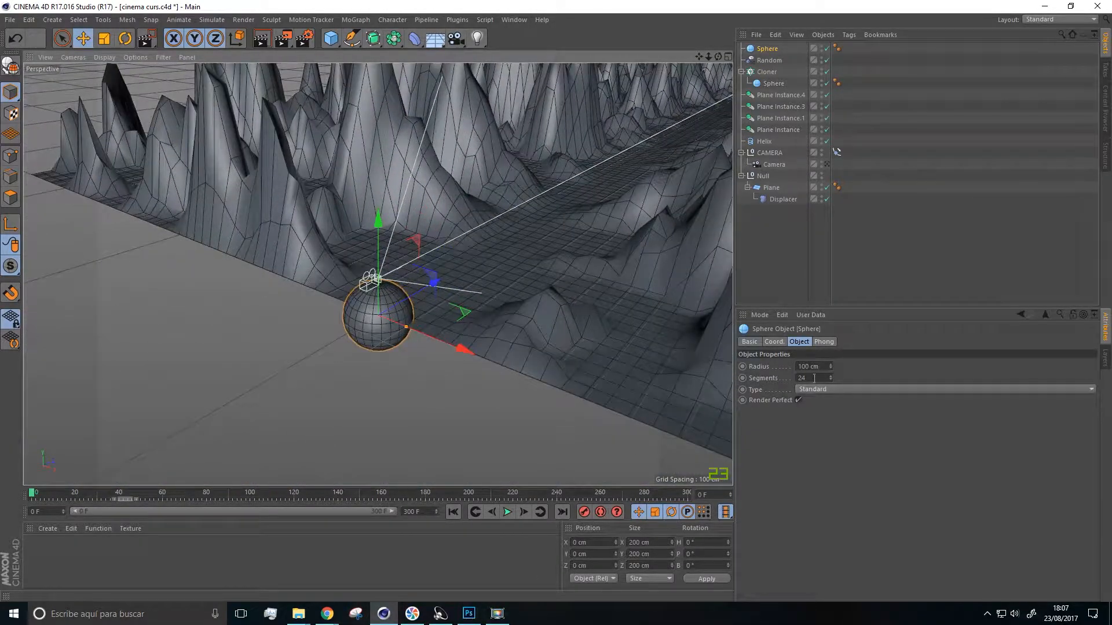
left_click_drag(810, 378, 777, 378)
type("3")
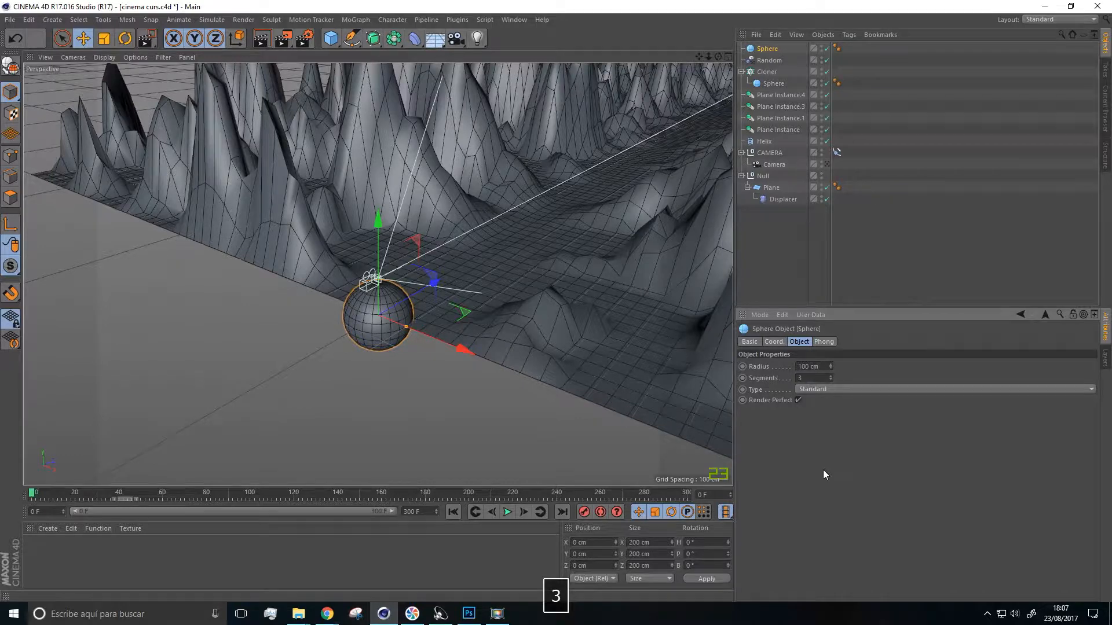
Resize the new sphere to a radius of about 33 cm and move it ahead of the camera, to about Y 134 cm and Z 179 cm
left_click_drag(430, 335, 384, 331, "alt")
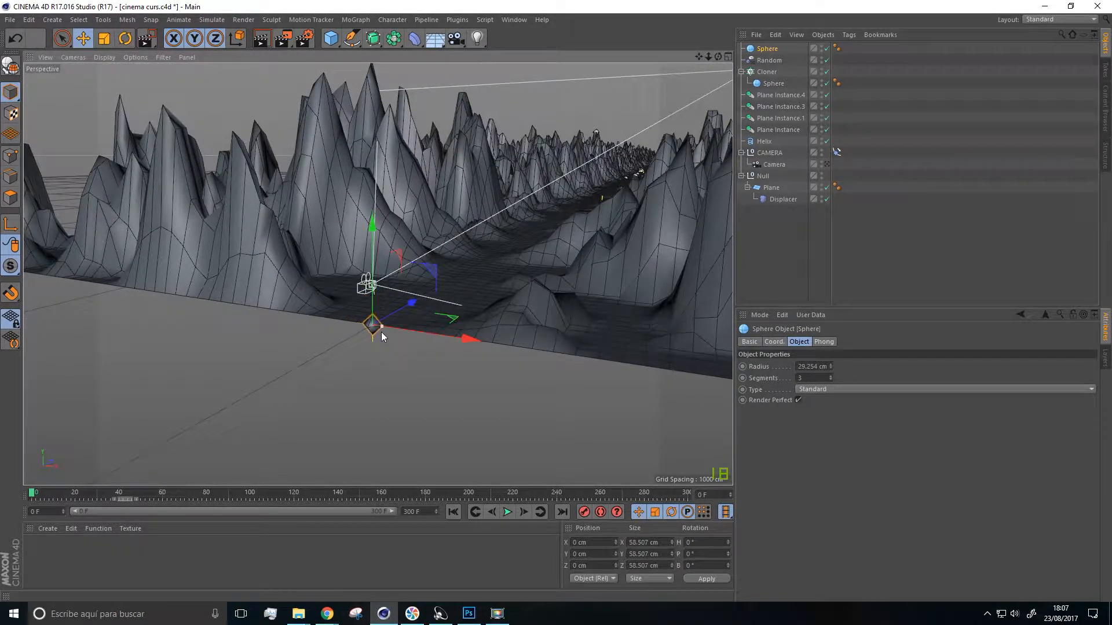
left_click_drag(372, 224, 371, 179)
left_click_drag(393, 192, 346, 220, "alt")
left_click_drag(317, 307, 344, 315)
scroll(343, 315, "up", 5)
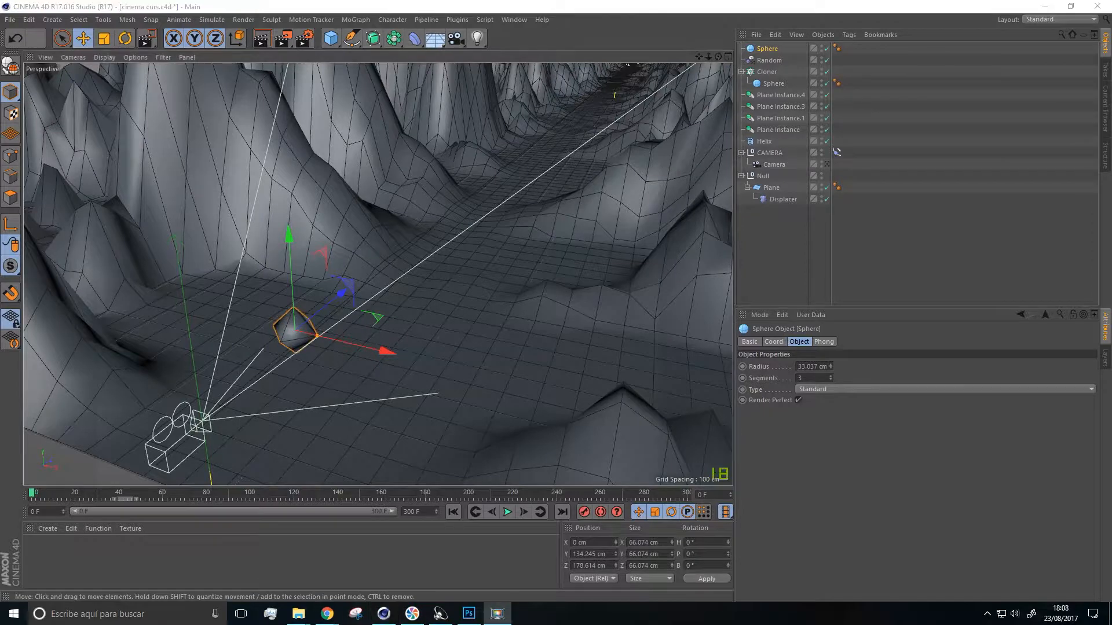
Add a second Cloner and place the new low-poly sphere inside it
left_click_drag(343, 259, 433, 117, "alt")
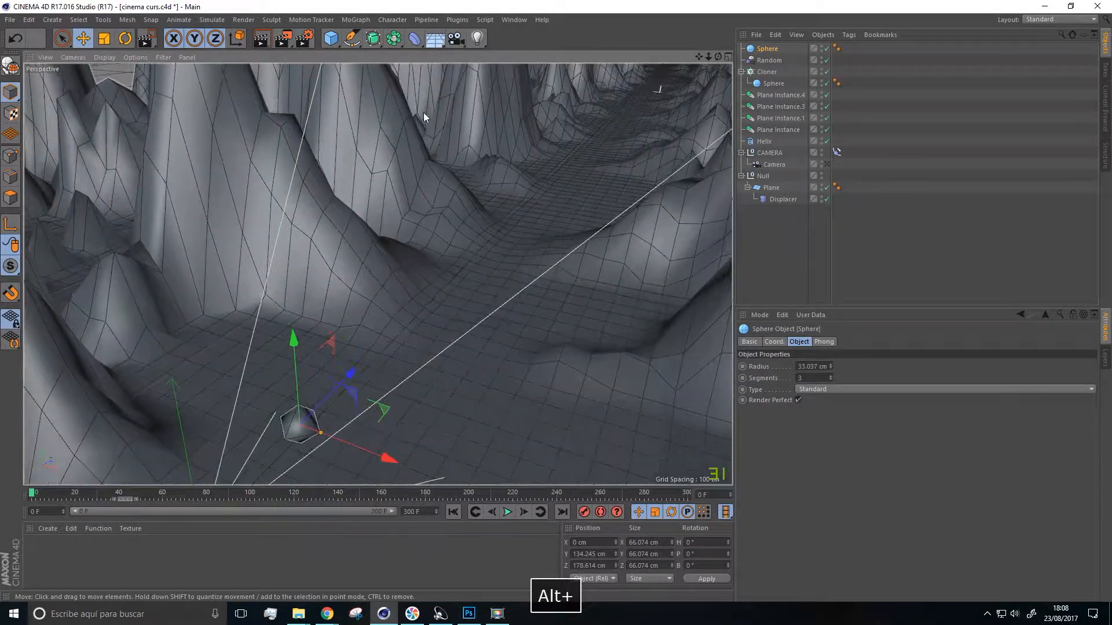
left_click(397, 42)
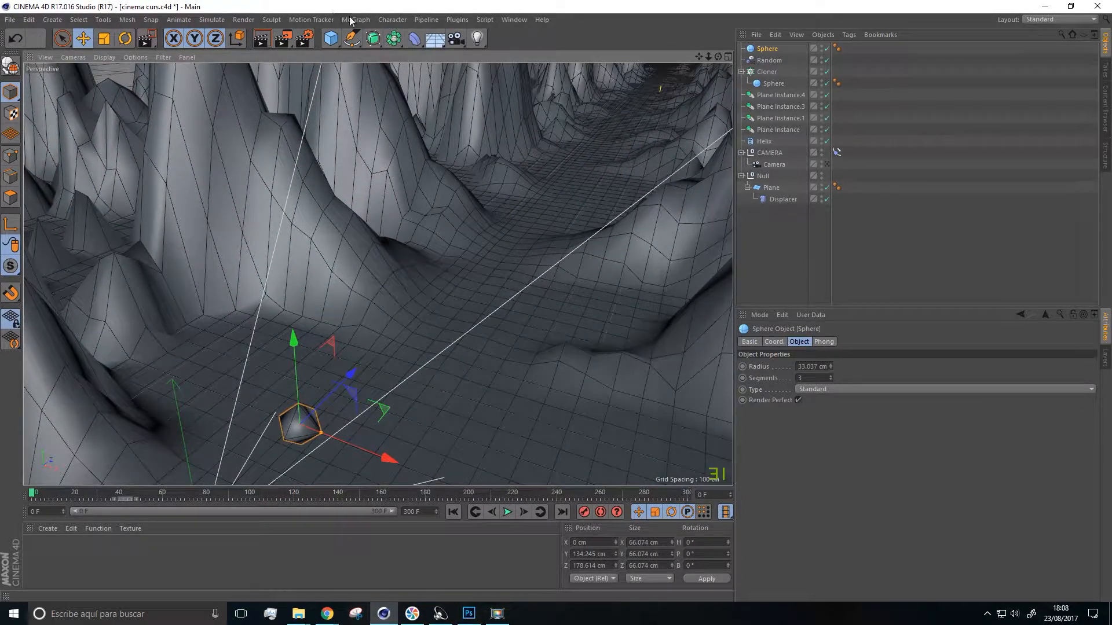
left_click(368, 18)
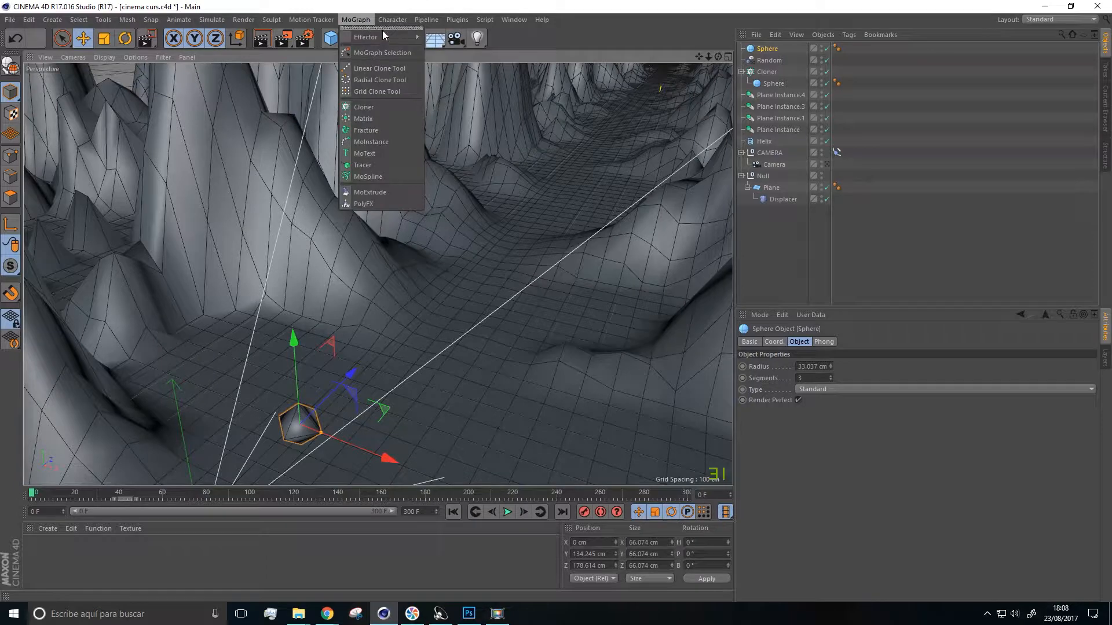
left_click(367, 107)
scroll(581, 169, "down", 5)
left_click_drag(768, 60, 773, 49)
left_click_drag(666, 150, 536, 220, "alt")
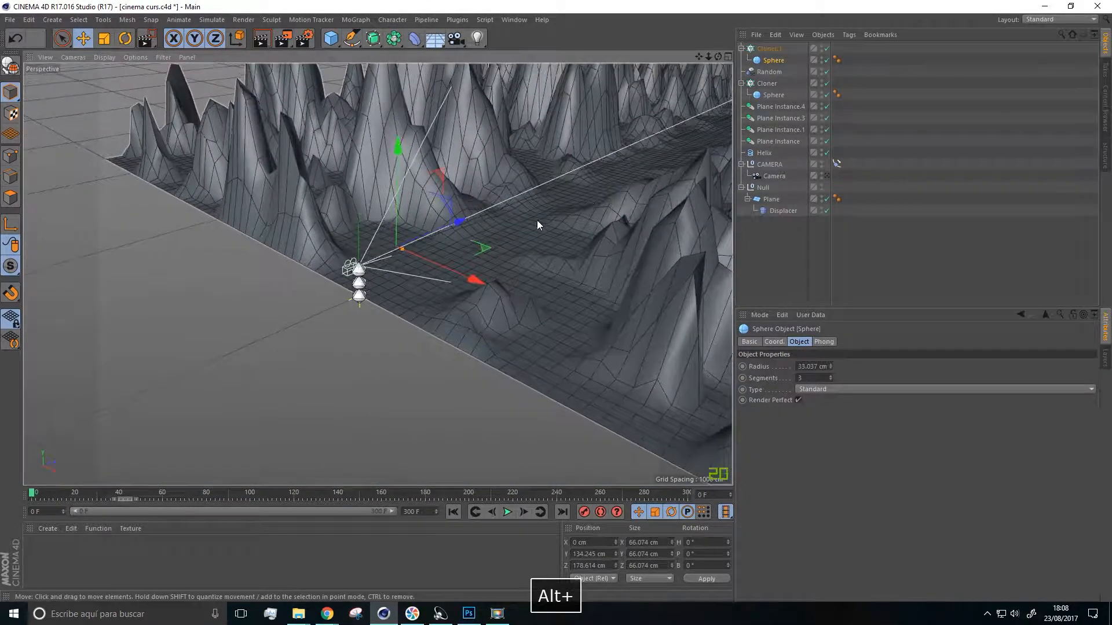
Set the new cloner's mode to Object and distribute its clones along the Helix
left_click(769, 49)
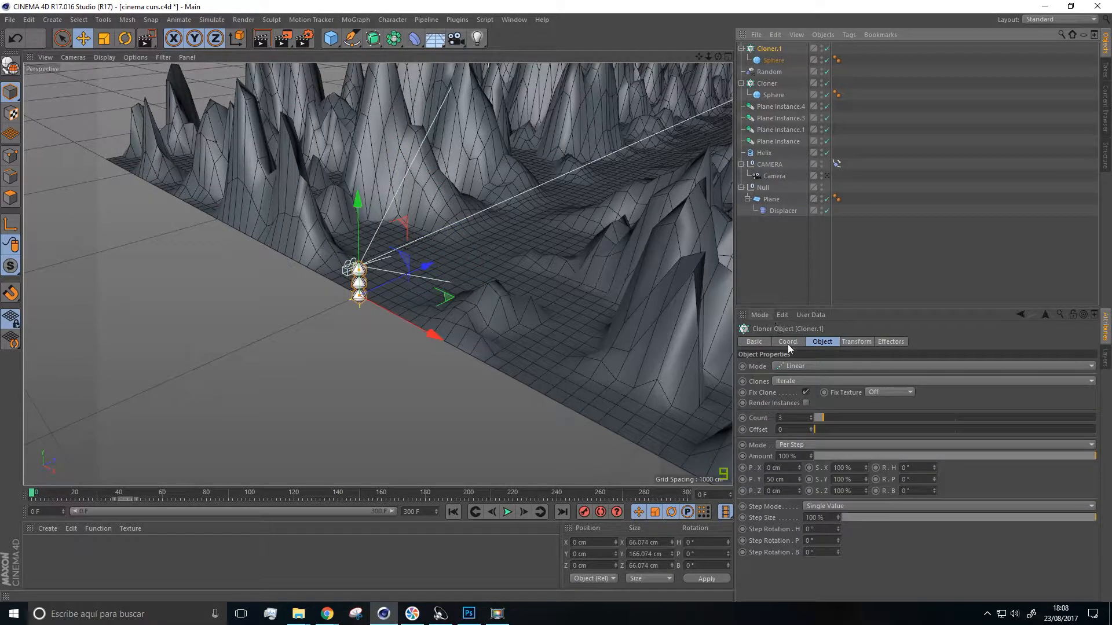
left_click(796, 365)
left_click(796, 379)
left_click_drag(596, 250, 581, 326, "alt")
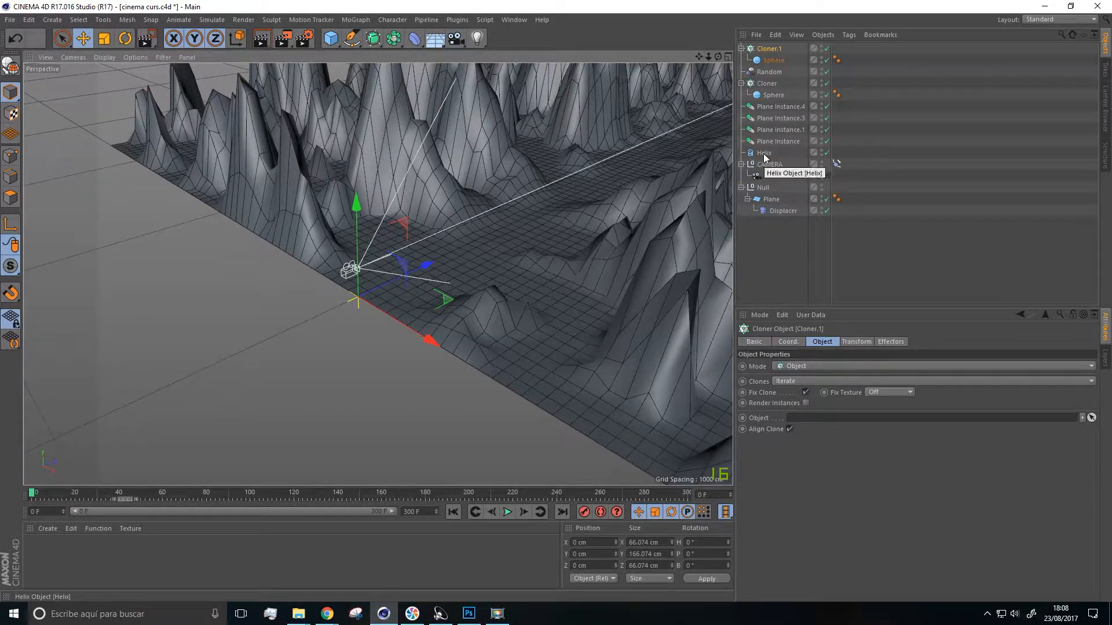
left_click_drag(764, 154, 770, 271)
left_click_drag(805, 423, 802, 420)
Set the new cloner's count to 50 clones along the helix
left_click_drag(510, 272, 610, 273, "alt")
left_click_drag(571, 286, 477, 249, "alt")
left_click_drag(516, 217, 563, 223, "alt")
scroll(565, 223, "down", 8)
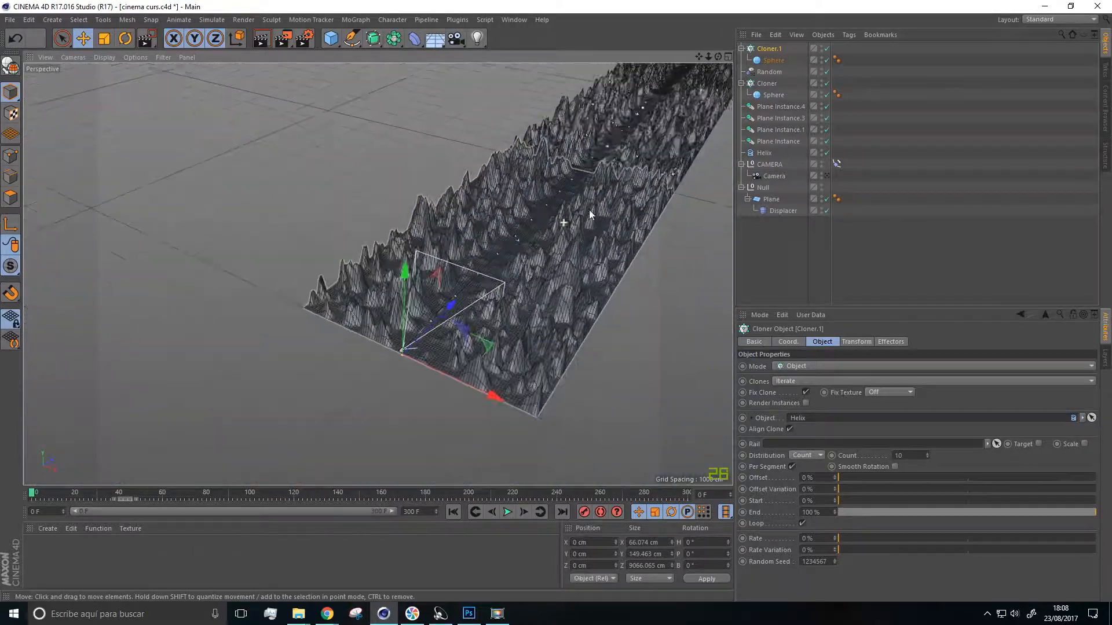
left_click_drag(631, 196, 582, 258, "alt")
middle_click_drag(678, 182, 554, 248, "alt")
left_click_drag(554, 247, 376, 279, "alt")
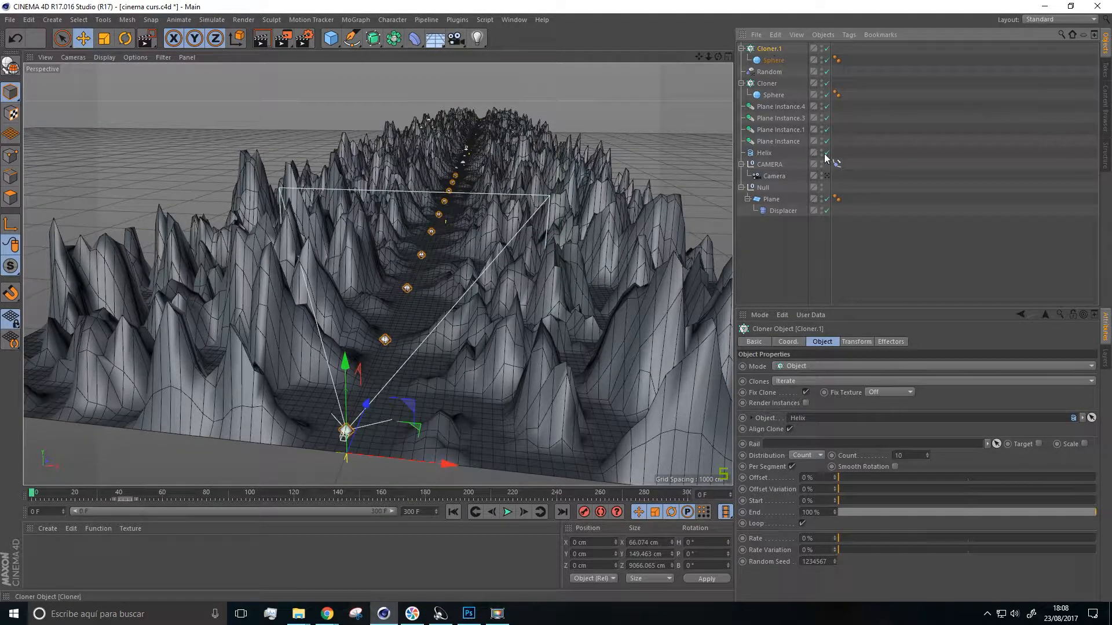
left_click_drag(927, 456, 928, 399)
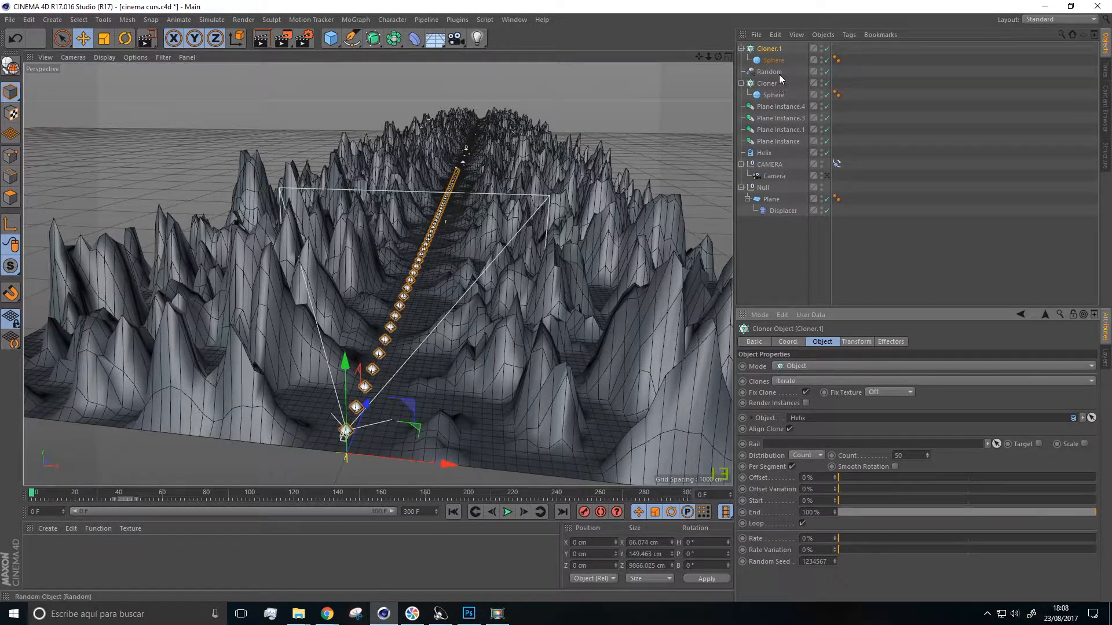
Scale the sphere inside the new cloner down to a size of about 36 cm
left_click(774, 61)
left_click(104, 38)
left_click_drag(217, 106, 137, 182)
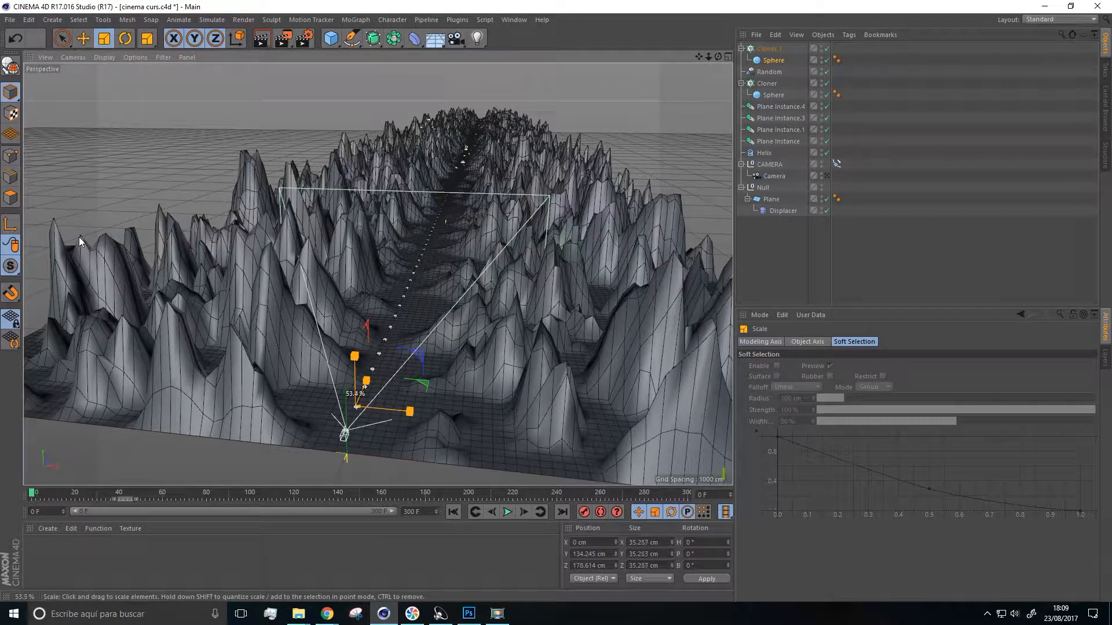
left_click_drag(85, 238, 88, 237)
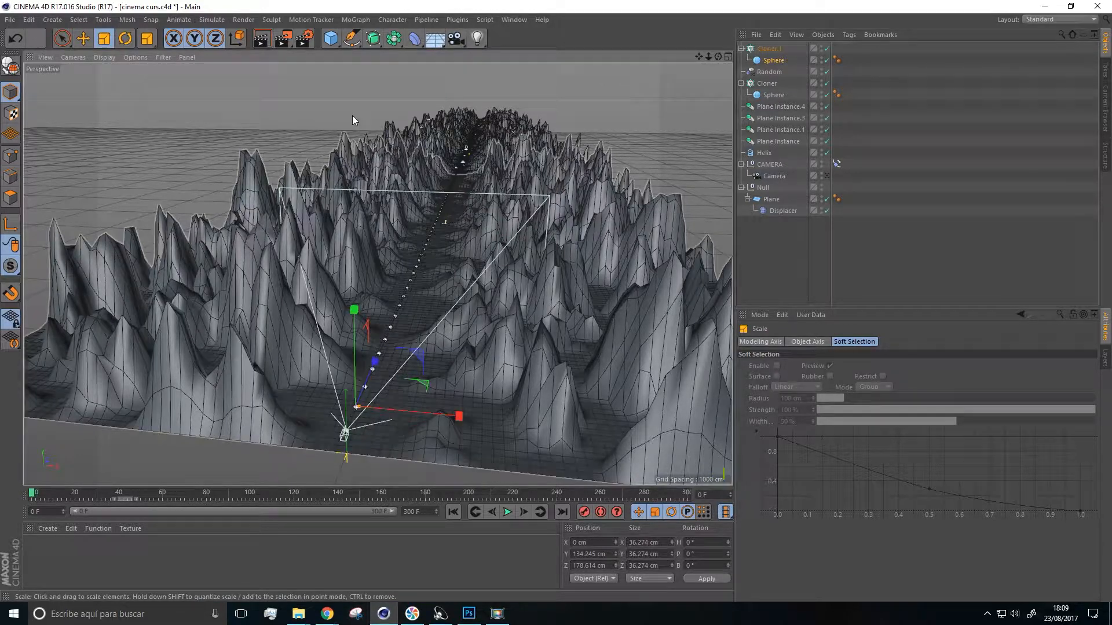
Add a Random effector to the new cloner and review its transform and deformation options
left_click(765, 50)
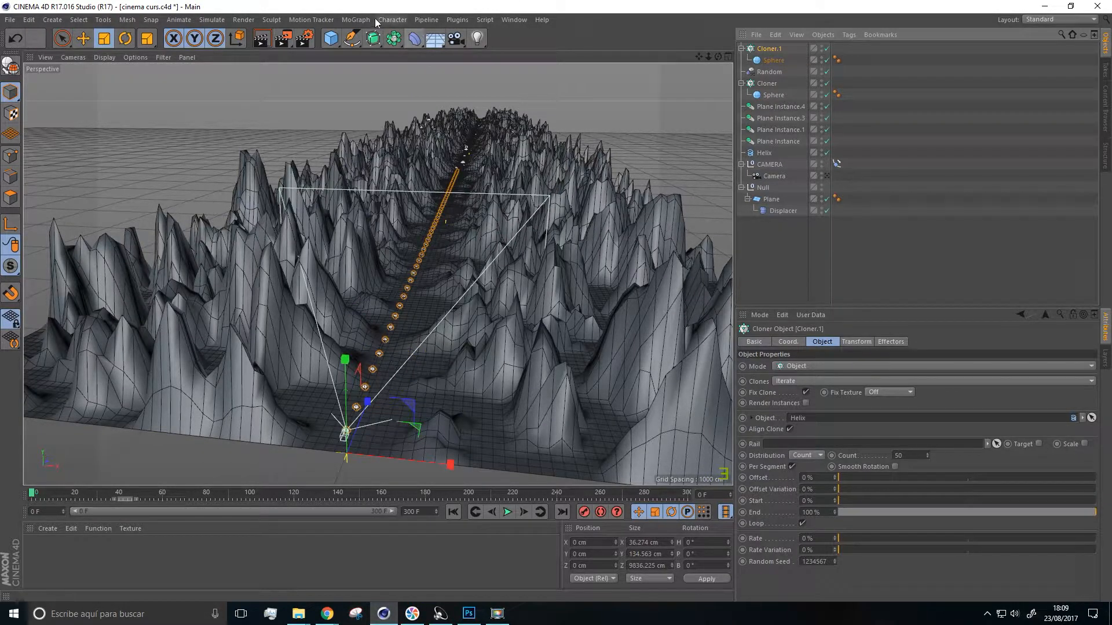
left_click(355, 20)
mouse_move(412, 37)
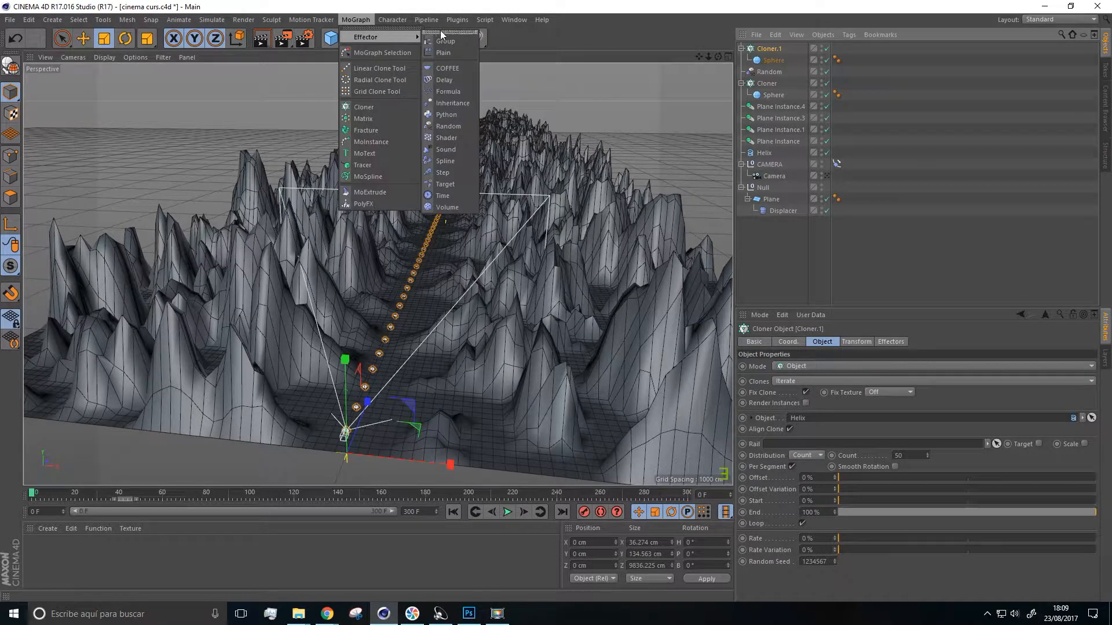
left_click(448, 126)
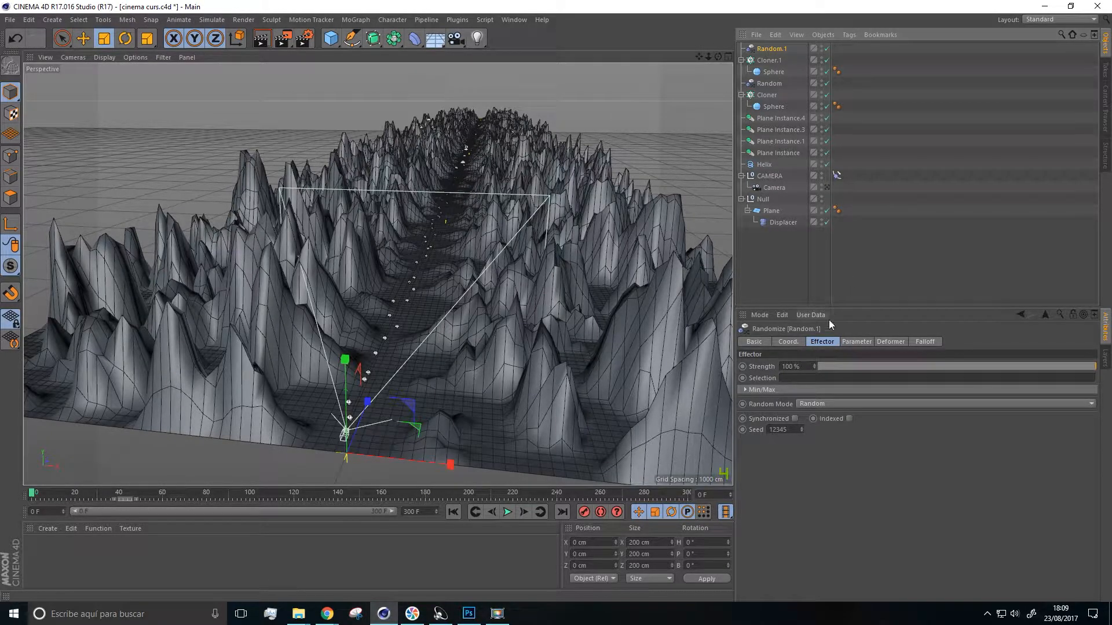
left_click(861, 342)
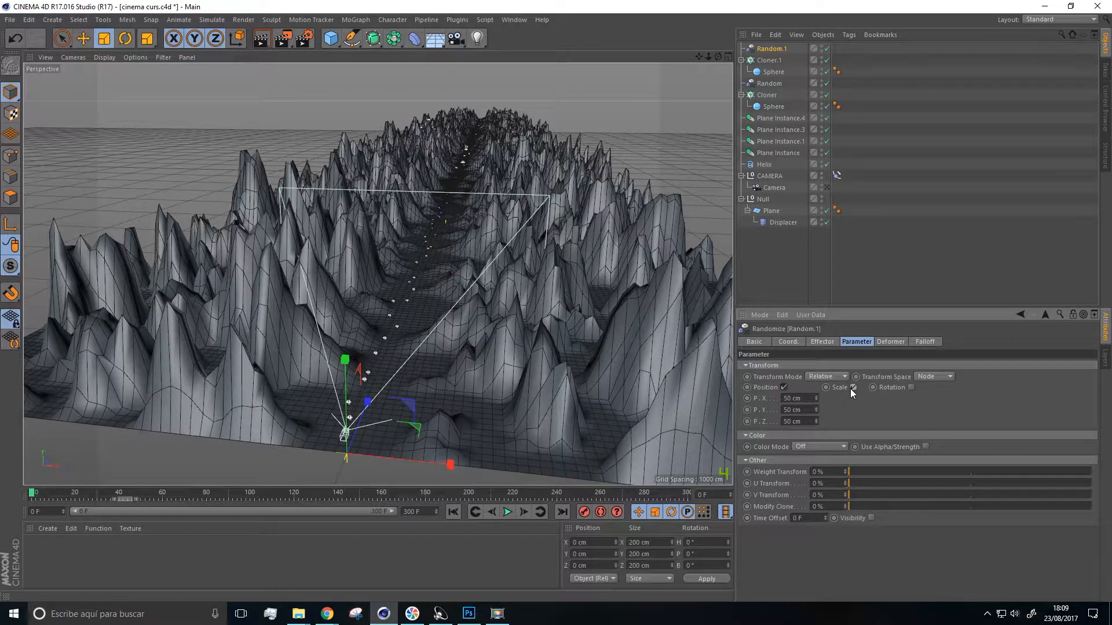
left_click(889, 342)
left_click(826, 365)
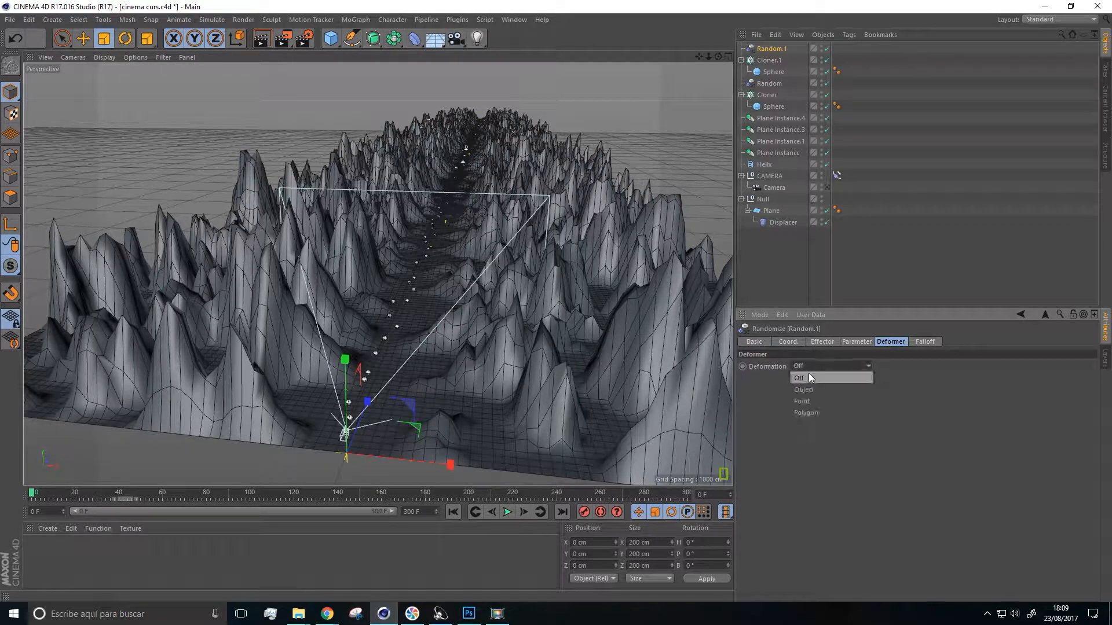
Set the new Random effector's strength to 627% to scatter the spheres across the valley
left_click(822, 342)
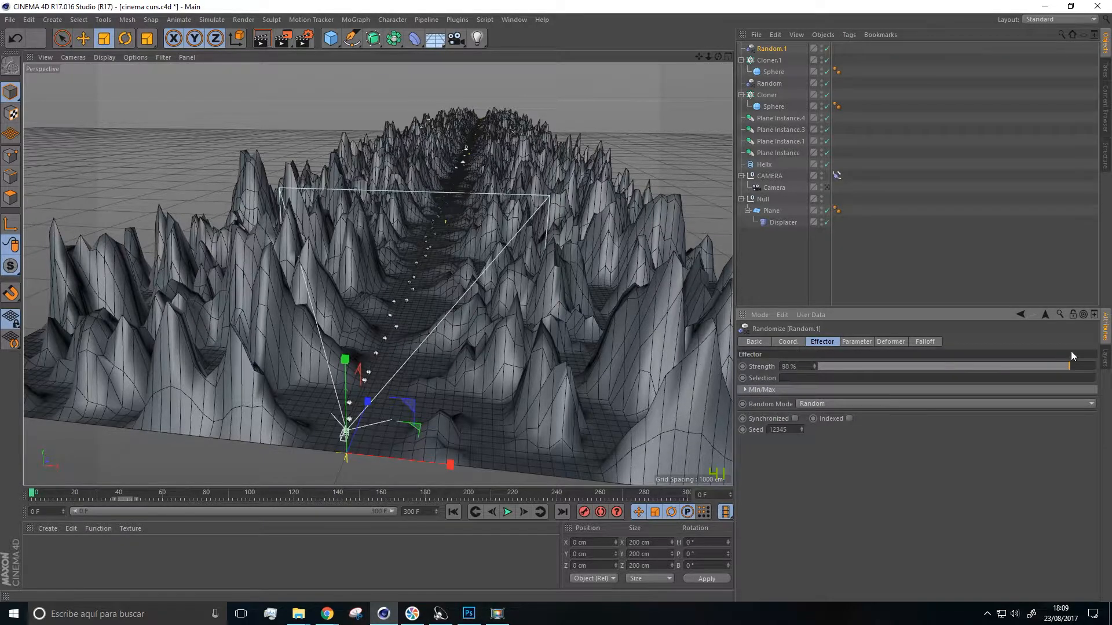
left_click_drag(621, 338, 614, 289, "alt")
scroll(381, 350, "up", 6)
mouse_move(416, 339)
left_mouse_down("alt")
mouse_move(445, 341)
mouse_move(421, 335)
mouse_move(423, 324)
left_mouse_up("alt")
left_click_drag(815, 366, 855, 373)
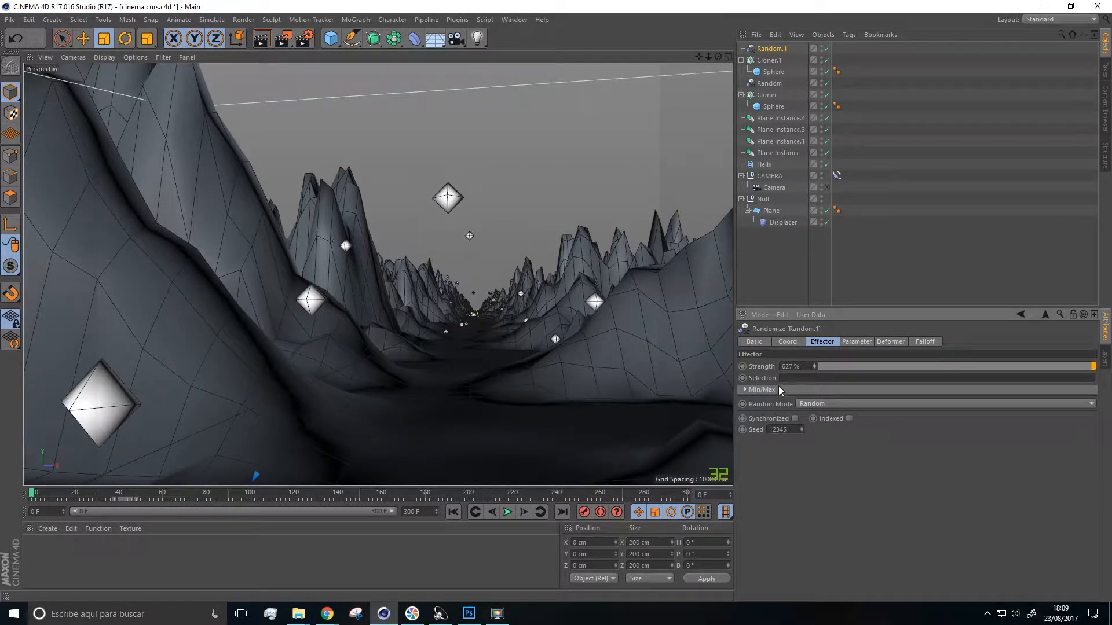
Try the Gaussian, Turbulence and Sorted random modes on the effector, and return it to Random
left_click(814, 405)
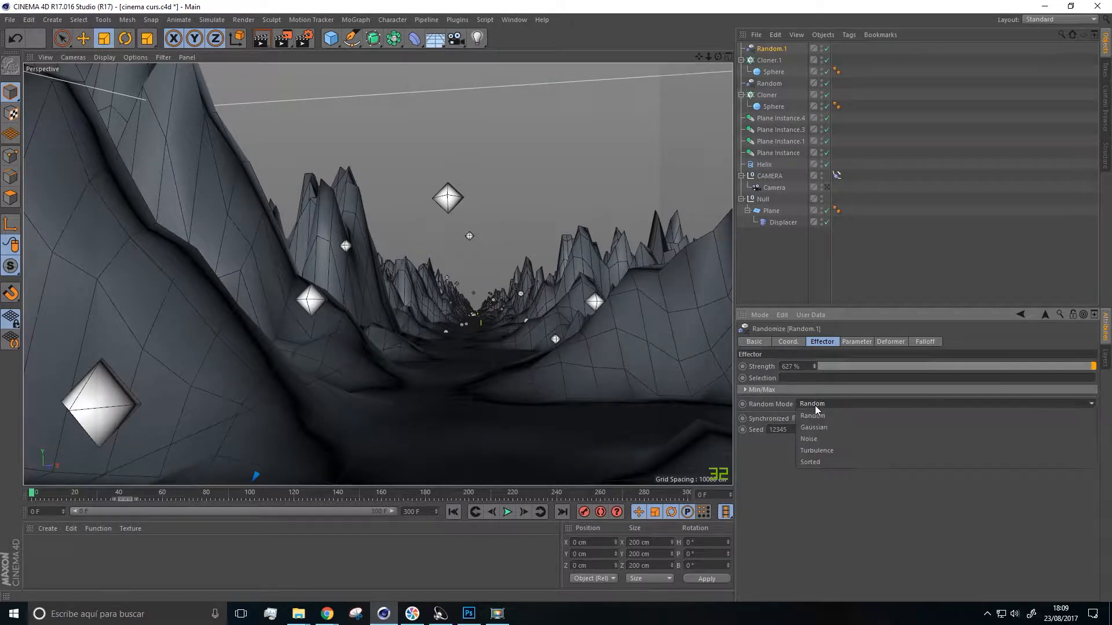
left_click(818, 425)
left_click(812, 407)
left_click(819, 444)
left_click(809, 402)
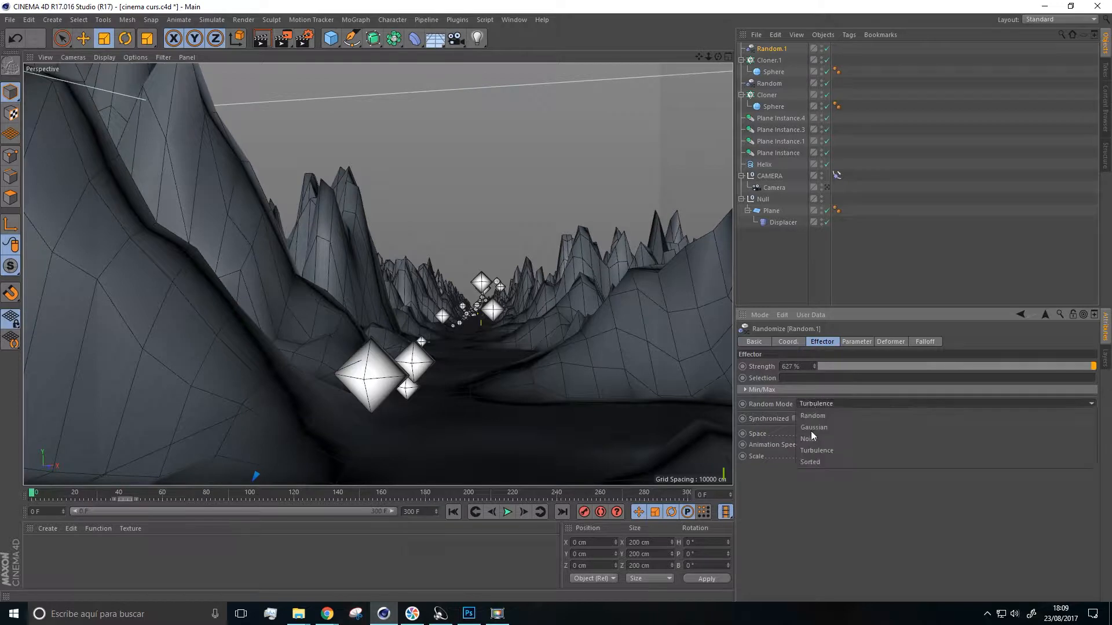
left_click(815, 461)
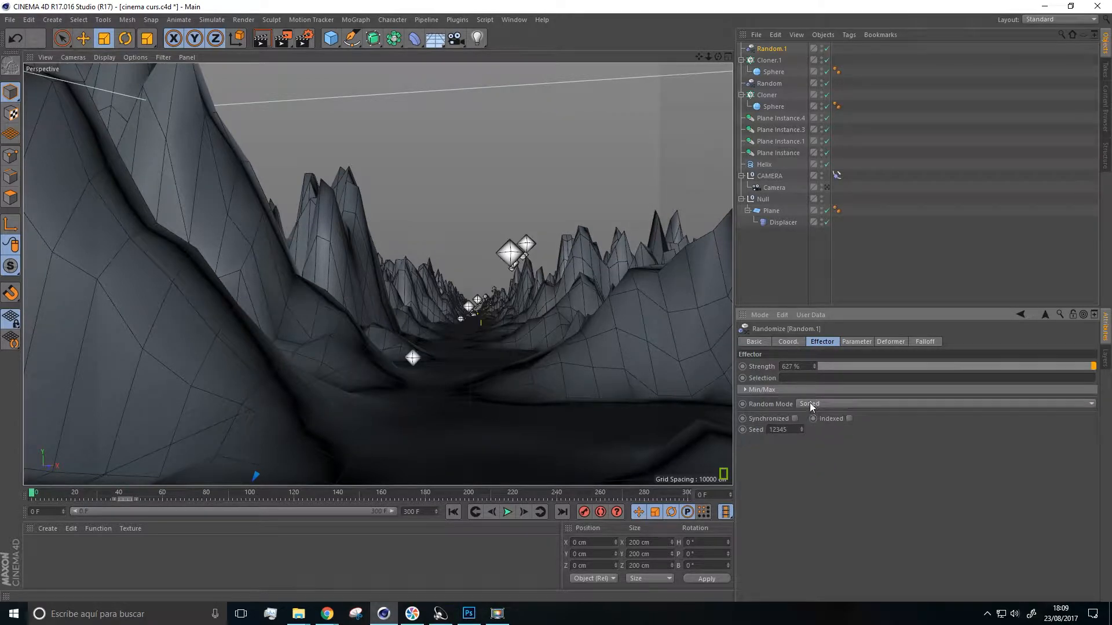
left_click(810, 403)
left_click(811, 417)
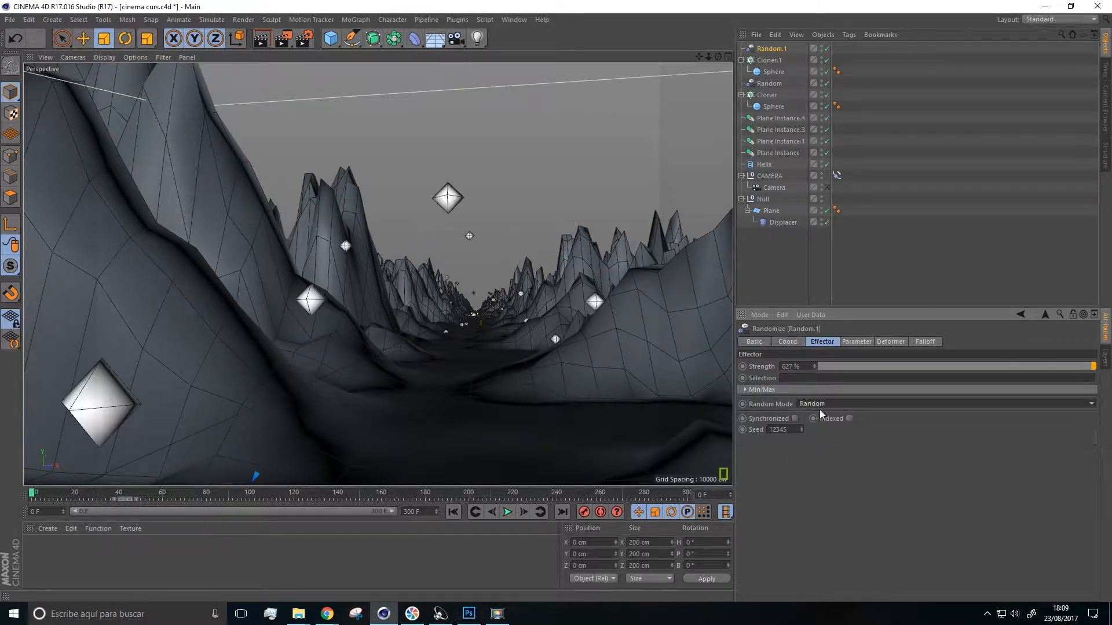
Enable scale variation on the new Random effector with Uniform Scale on and a scale of 0.18
left_click(857, 342)
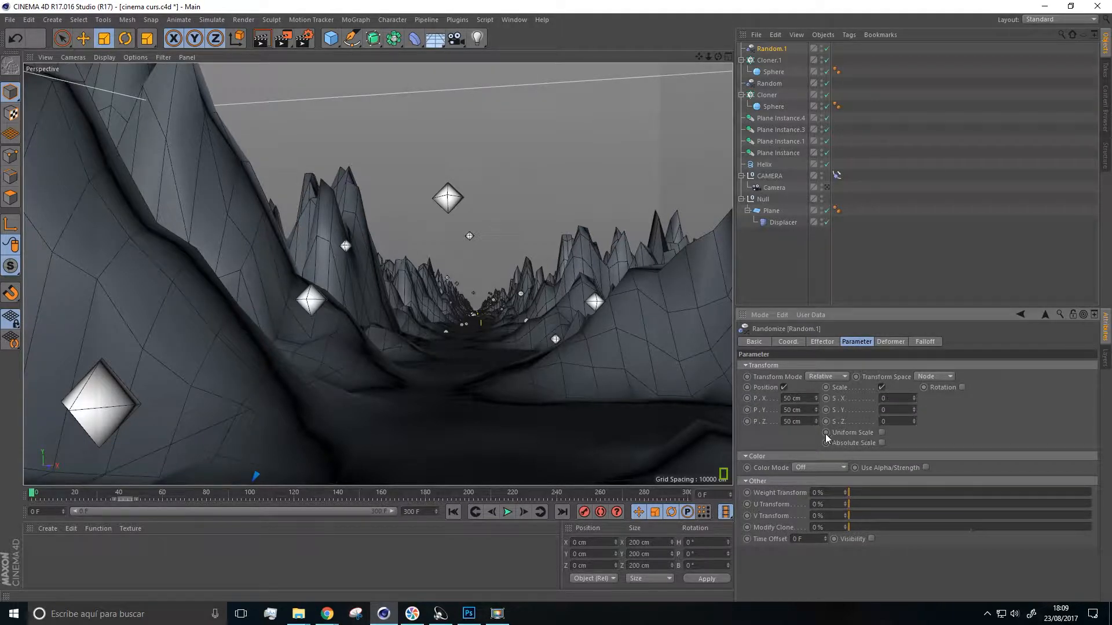
left_click(882, 433)
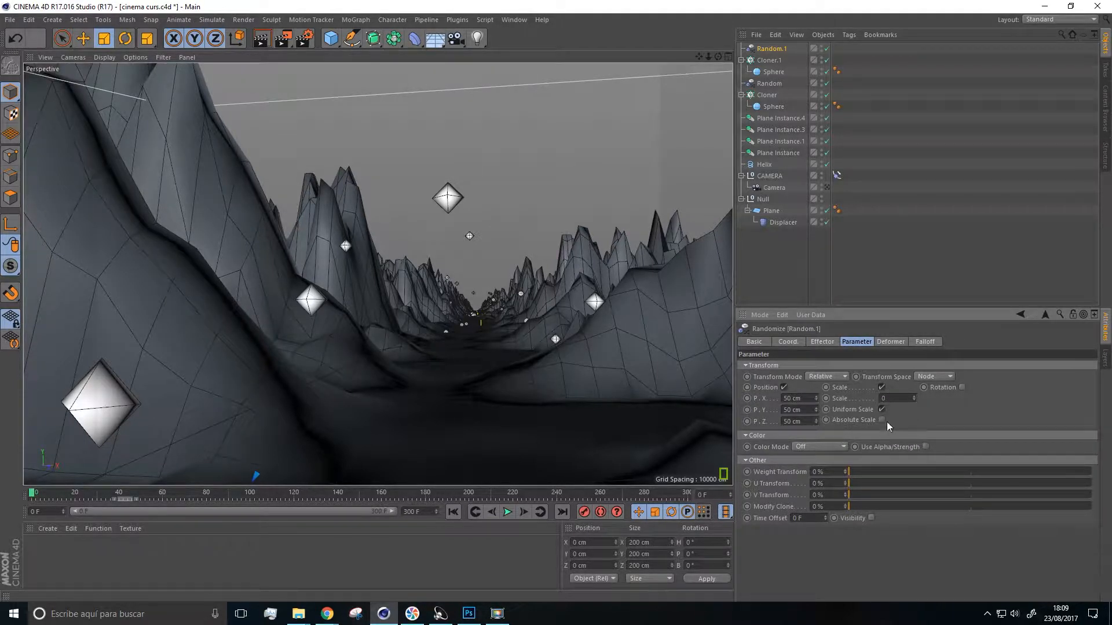
mouse_move(914, 398)
left_mouse_down()
mouse_move(913, 337)
mouse_move(914, 390)
left_mouse_up()
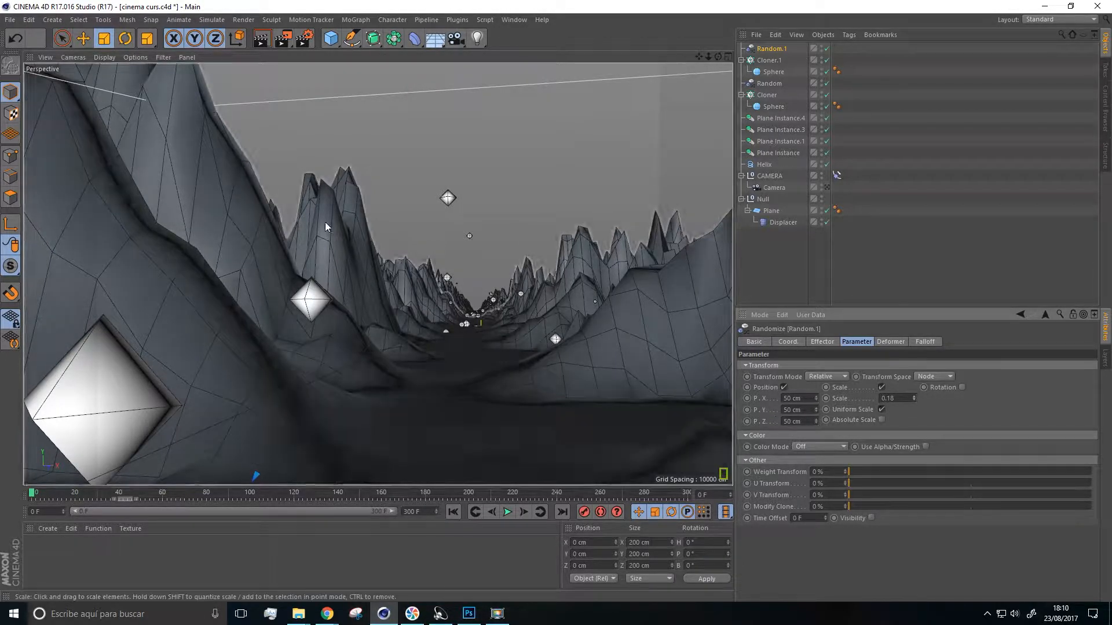
Reduce the radius of the second cloner's sphere to about 9 cm
left_click(397, 4)
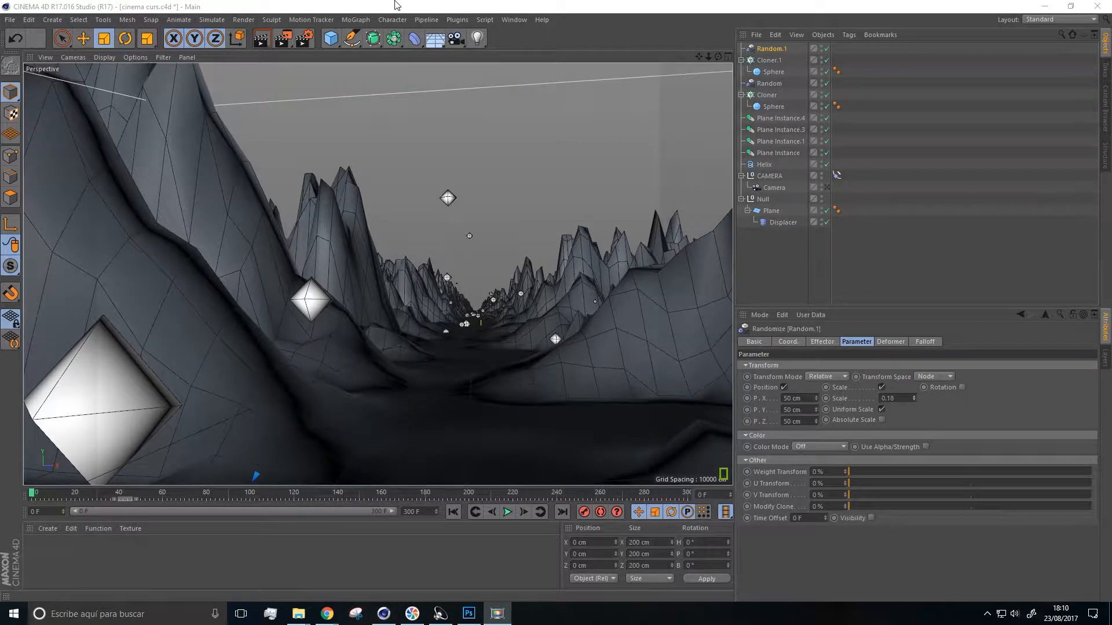
left_click(773, 70)
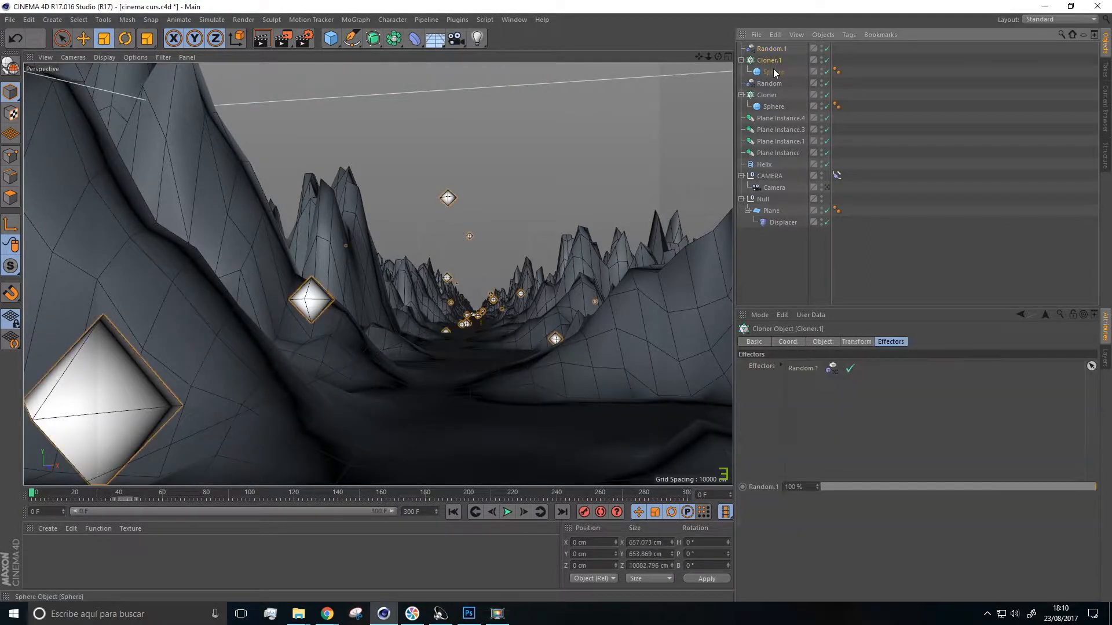
mouse_move(832, 367)
left_mouse_down()
mouse_move(832, 389)
mouse_move(832, 366)
left_mouse_up()
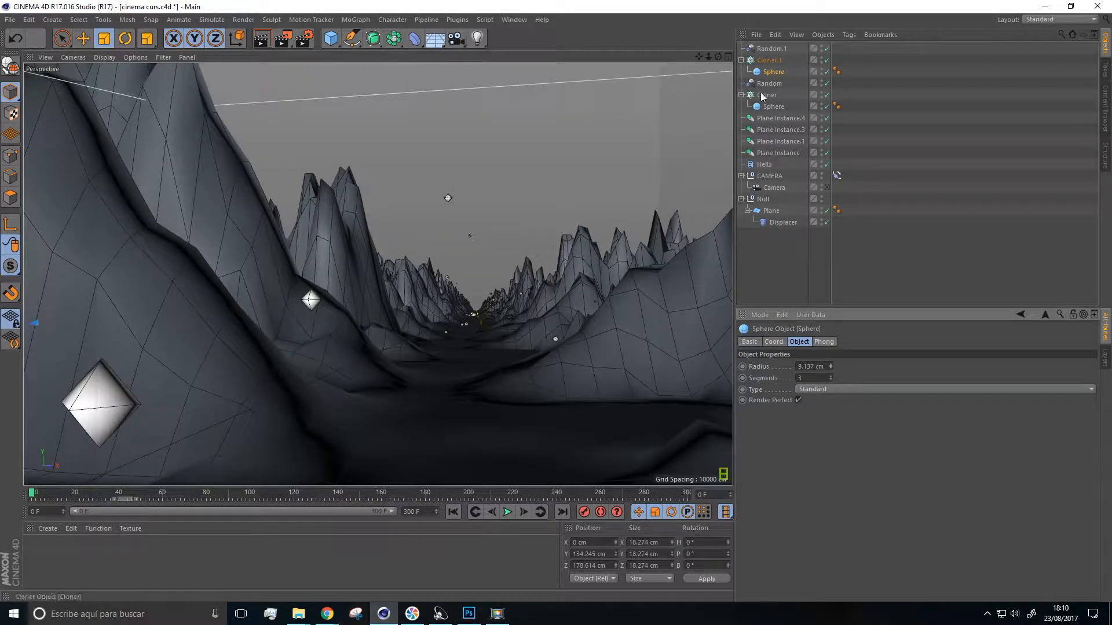
Lower the new Random effector's strength to 294%
left_click(773, 50)
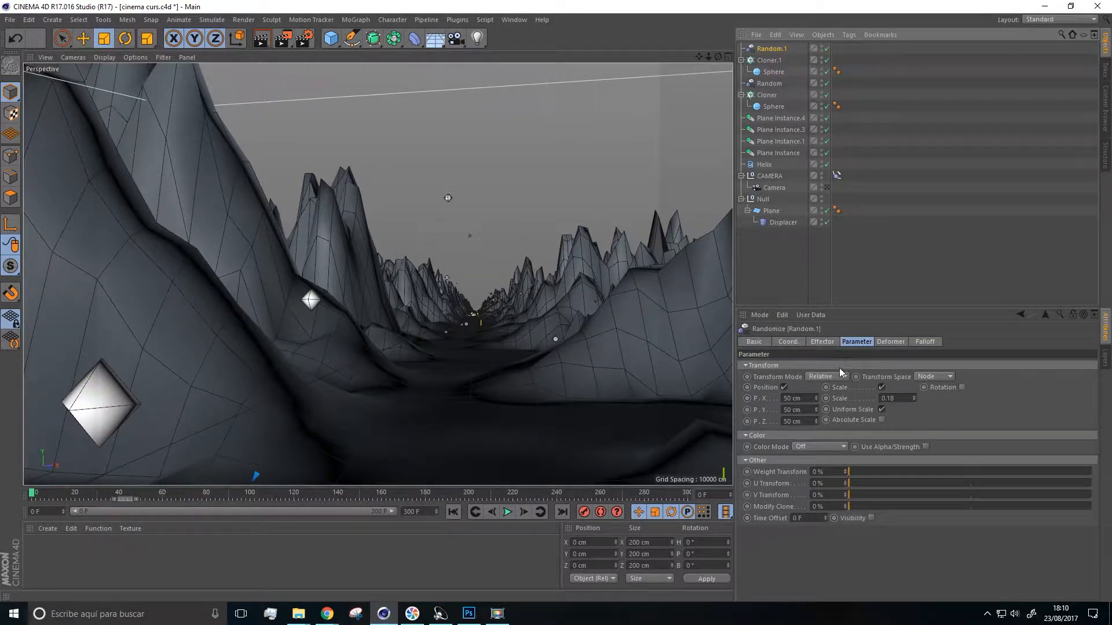
left_click(823, 342)
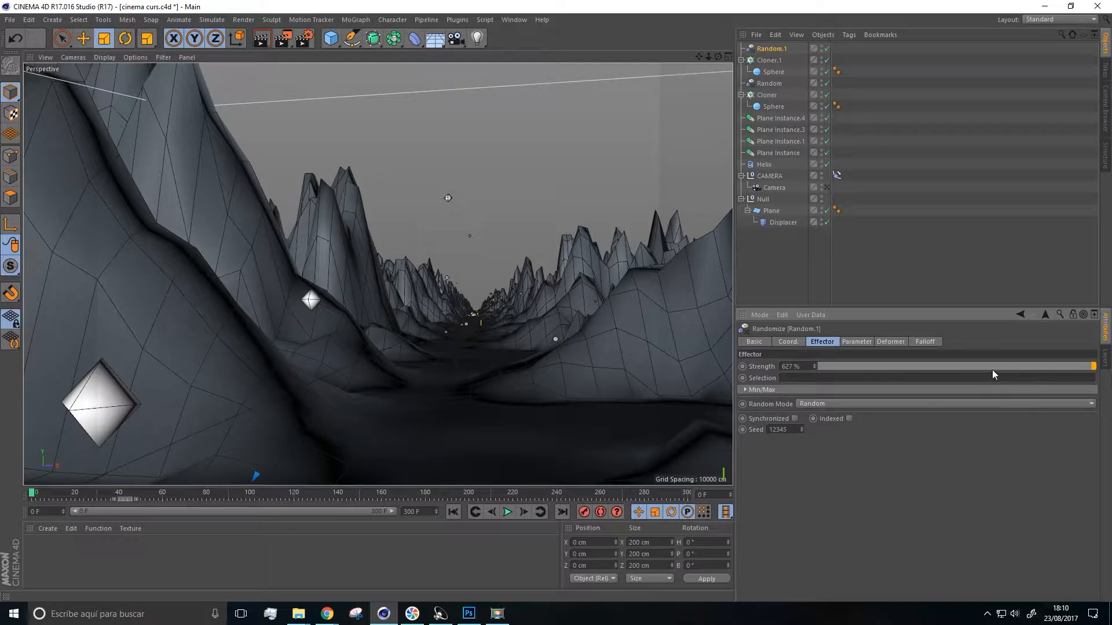
left_click_drag(814, 366, 814, 386)
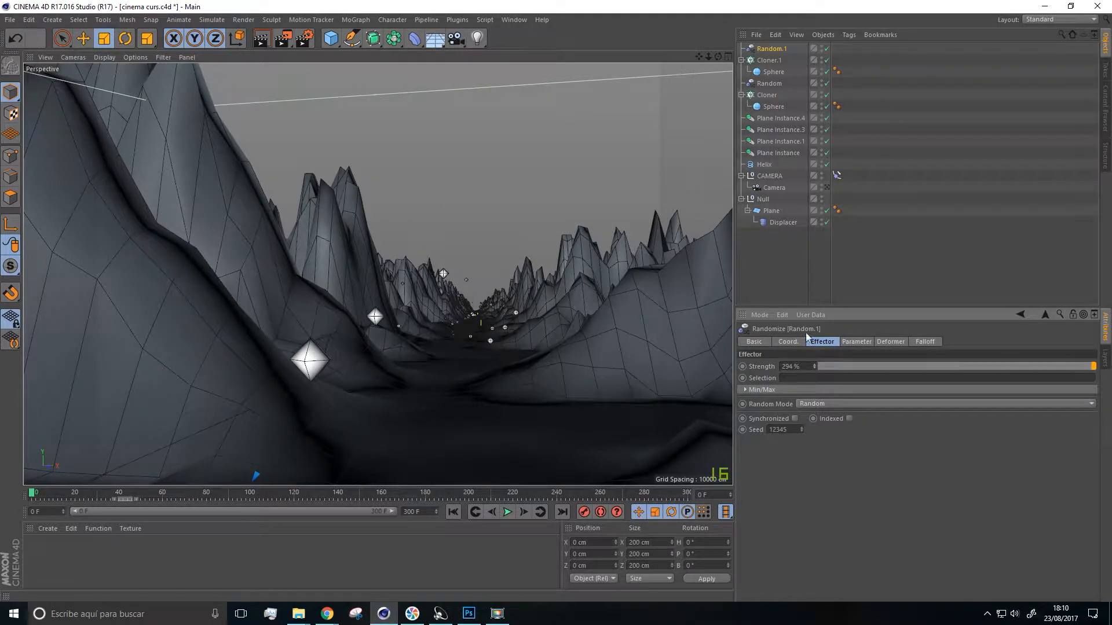
Examine how the scattered small spheres are spread along the valley and around the camera
scroll(480, 275, "down", 6)
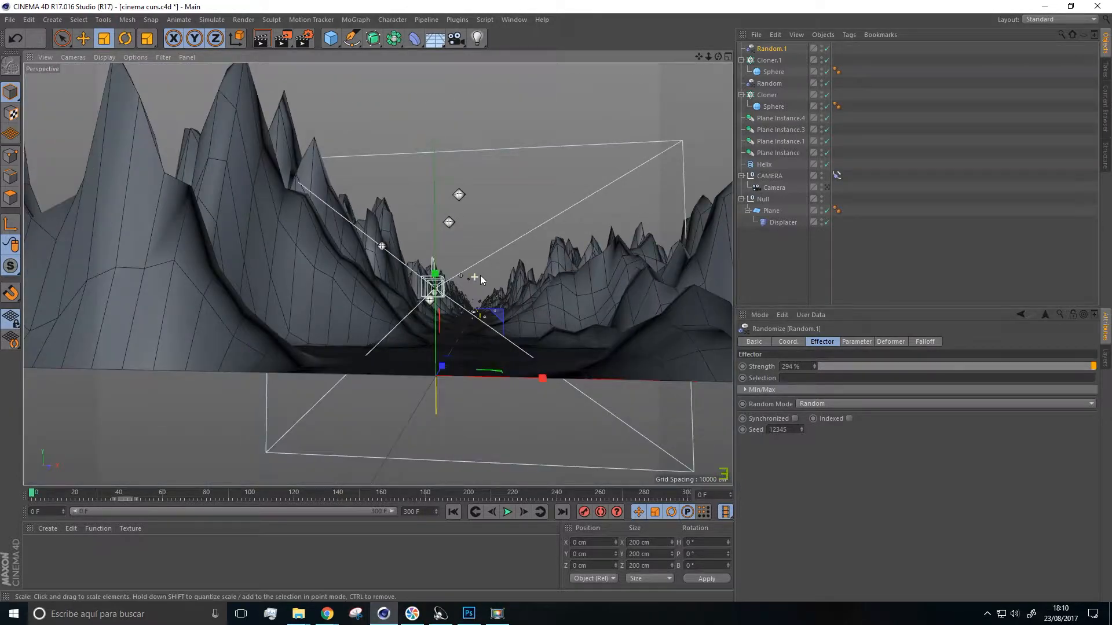
scroll(481, 288, "up", 8)
left_click_drag(485, 287, 480, 335, "alt")
scroll(470, 298, "up", 8)
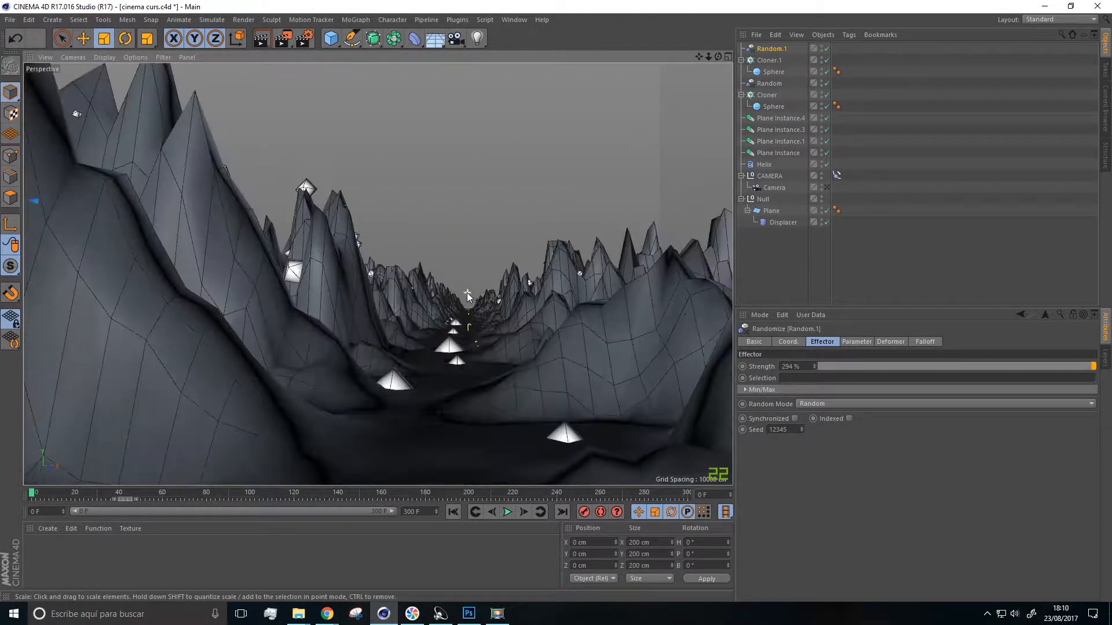
scroll(450, 305, "up", 3)
left_click_drag(443, 312, 531, 328, "alt")
scroll(450, 313, "down", 5)
scroll(451, 313, "down", 8)
Select the original displaced plane and move it back along the valley to about Z 5273 cm
left_click(364, 375)
left_click(561, 320)
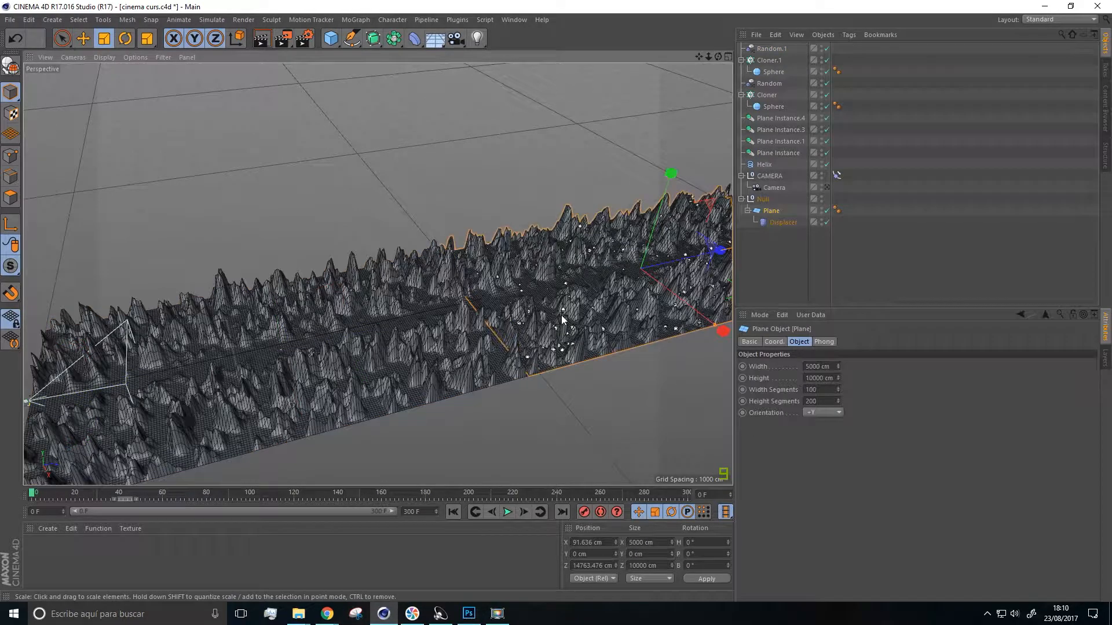
key("e")
left_click_drag(717, 259, 65, 410)
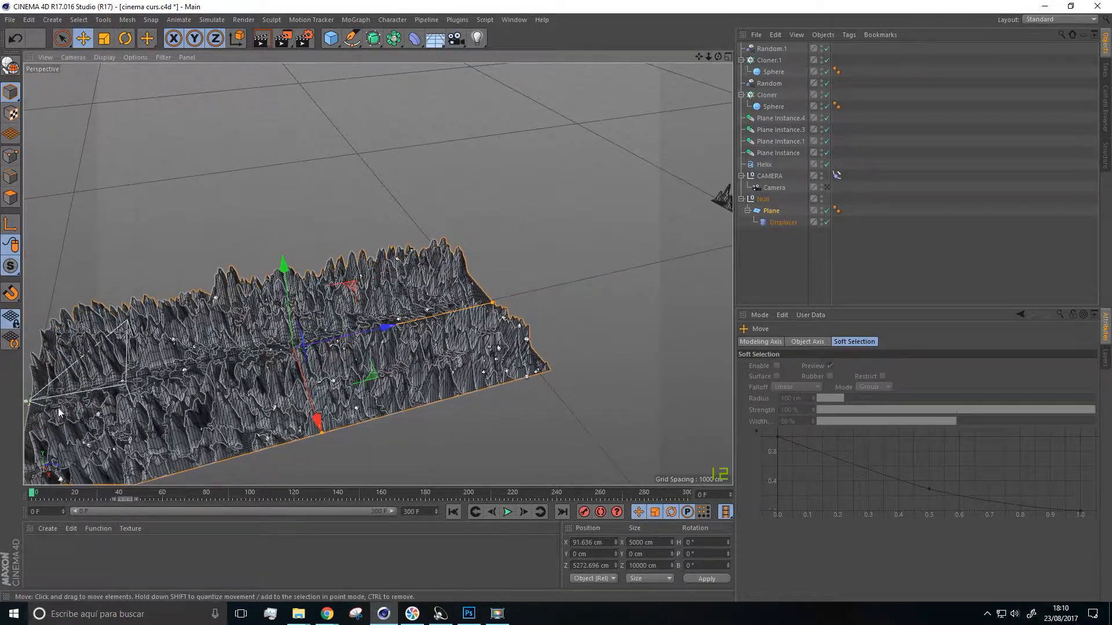
Select the first plane instance and slide it further along the valley on its Z axis
left_click(35, 413)
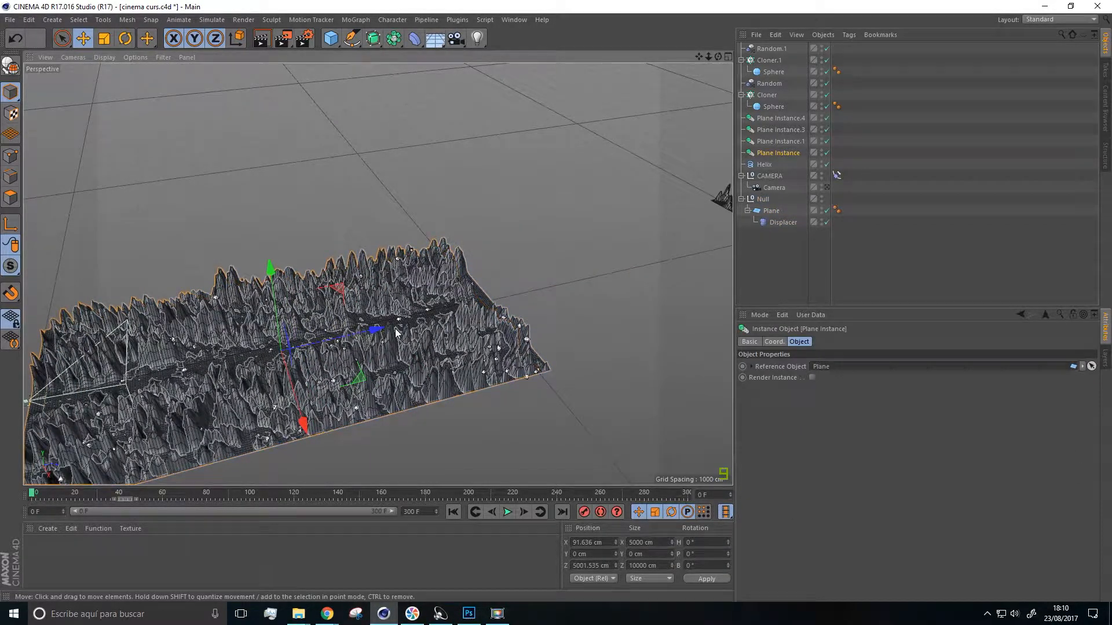
left_click_drag(392, 327, 772, 238)
middle_click_drag(561, 310, 267, 330, "alt")
left_click_drag(521, 266, 479, 241, "alt")
Select the original displaced plane and move it along the valley to about Z 4896 cm
left_click(188, 245)
middle_click_drag(187, 245, 384, 266, "alt")
left_click_drag(293, 266, 521, 165)
Look through the scene camera and play the fly-through to about frame 275 to check the terrain and spheres
left_click(827, 187)
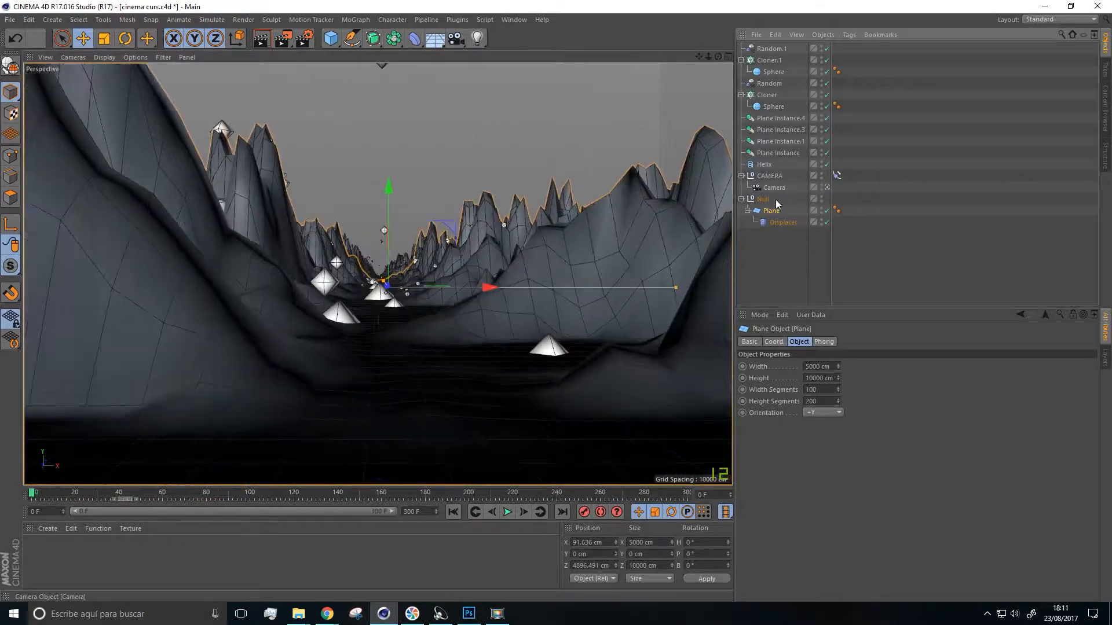
left_click(506, 512)
left_click(507, 512)
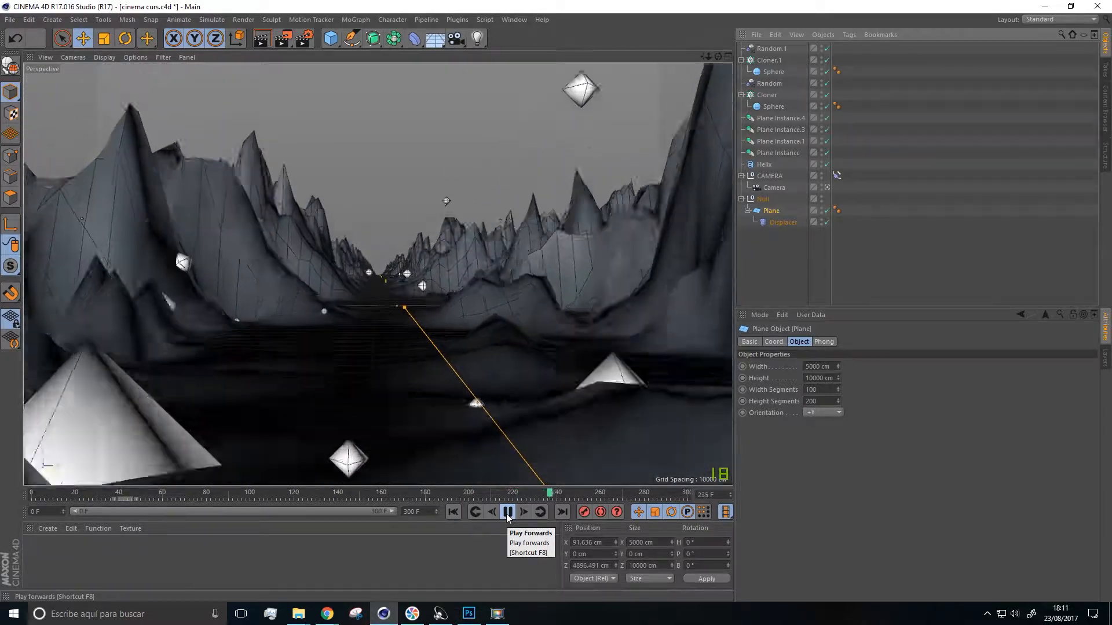
left_click(508, 512)
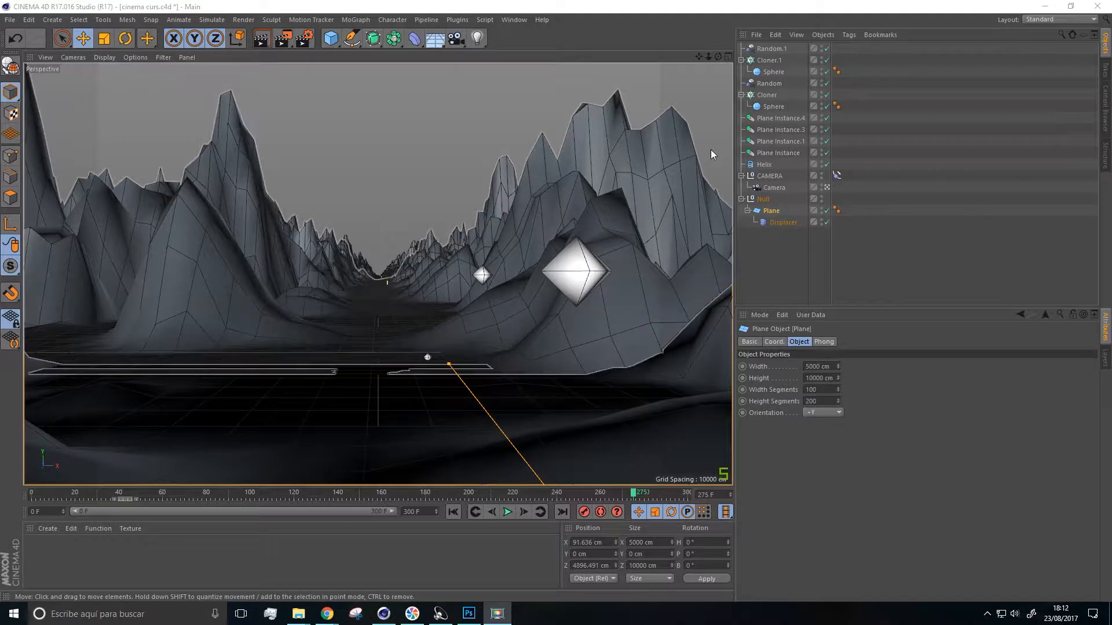
Set the second Random effector's position variation to X 60 cm, Y 100 cm and Z about 43 cm
left_click(770, 49)
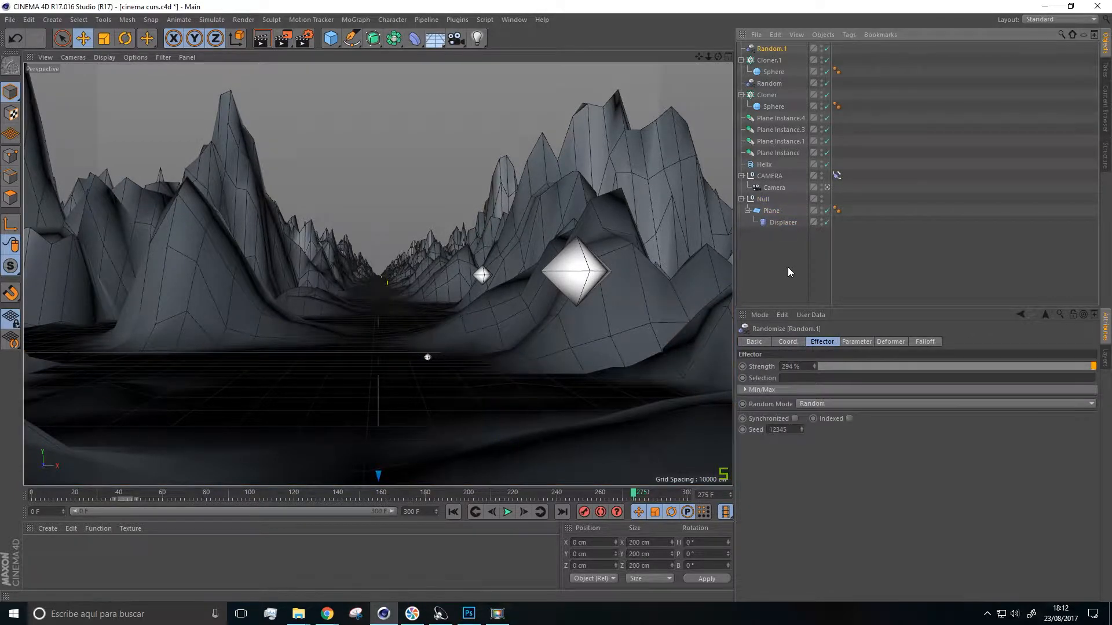
left_click(851, 342)
left_click_drag(815, 396, 822, 396)
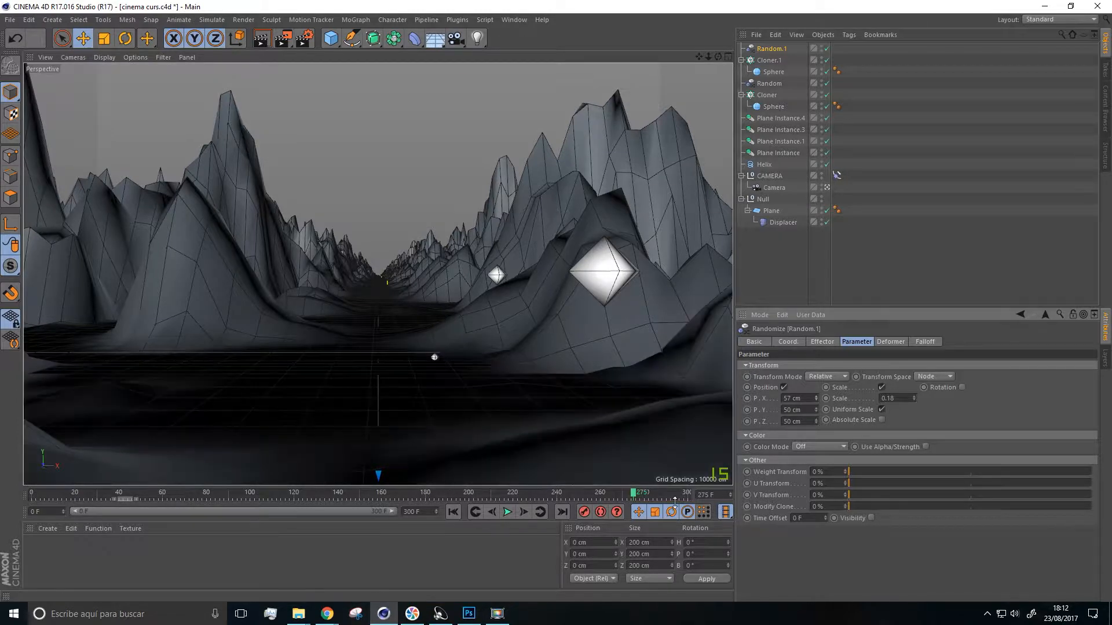
left_click_drag(639, 499, 19, 481)
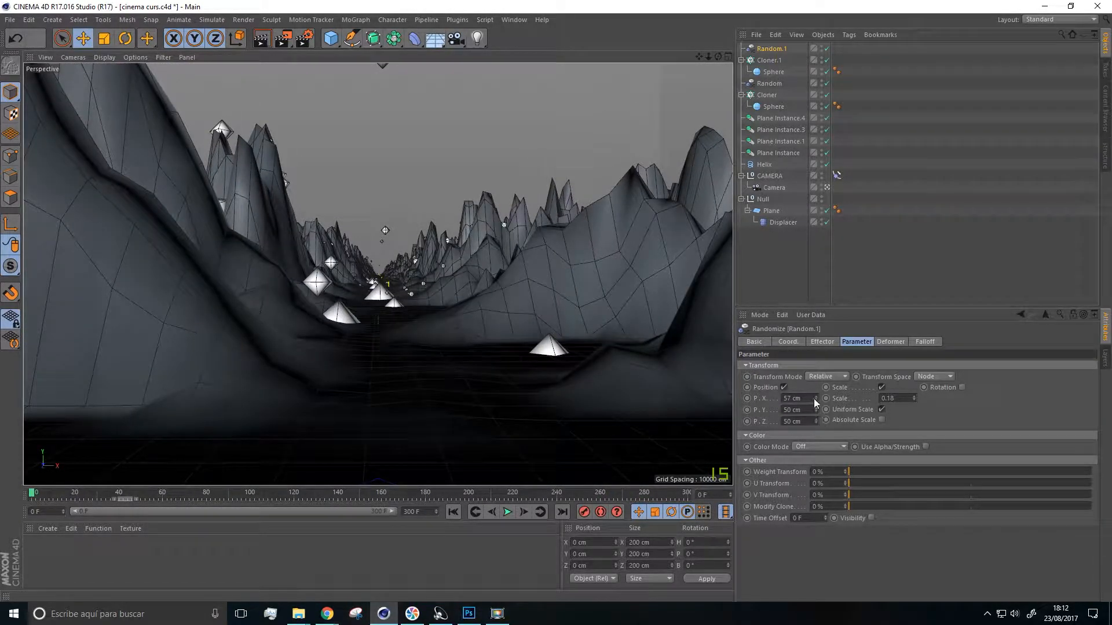
left_click(816, 396)
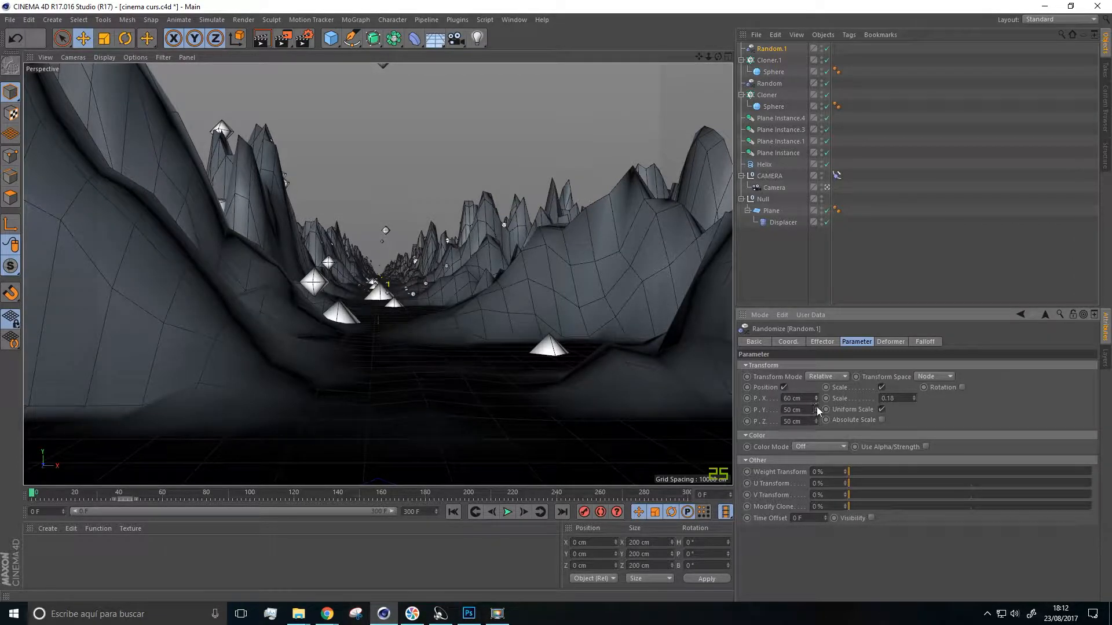
left_click_drag(815, 407, 815, 392)
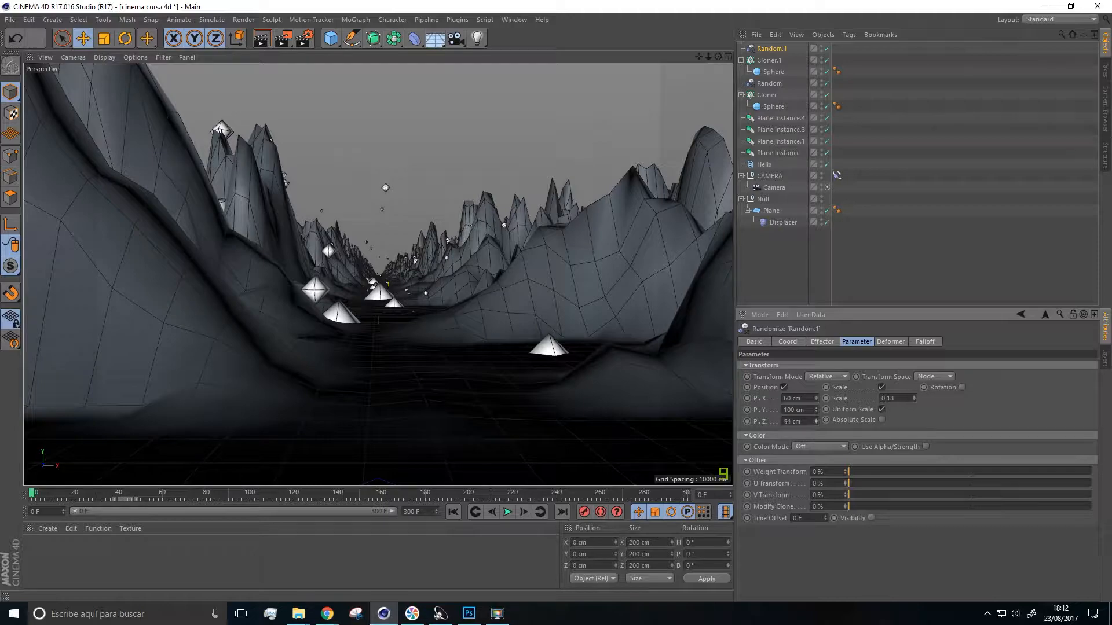
Play the fly-through to frame 181 and render that view to check the sphere scatter
left_click(508, 512)
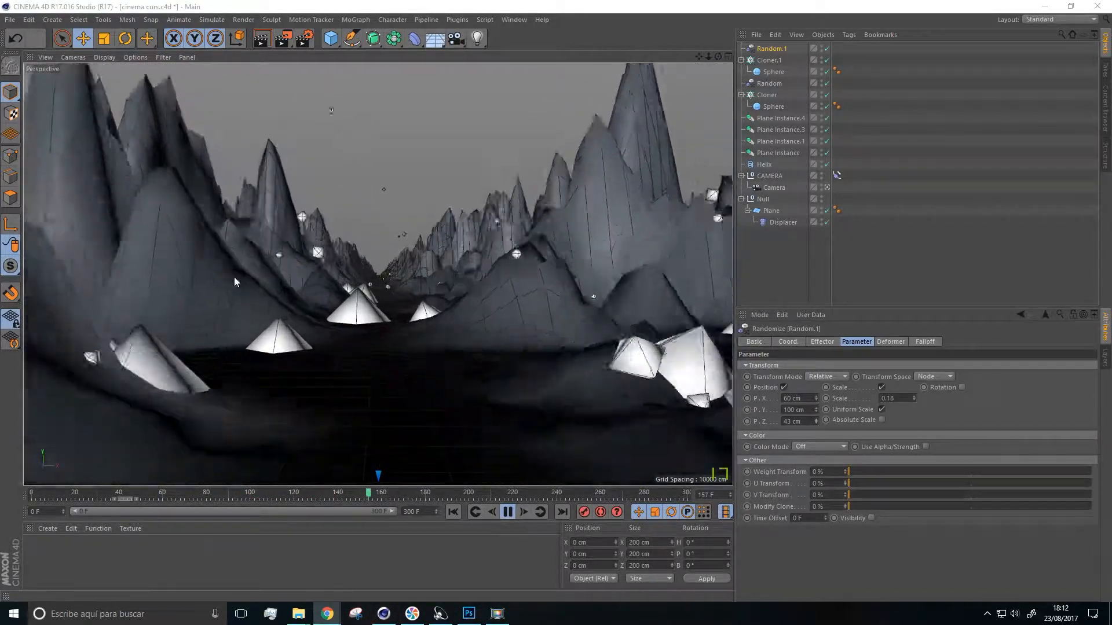
left_click(506, 512)
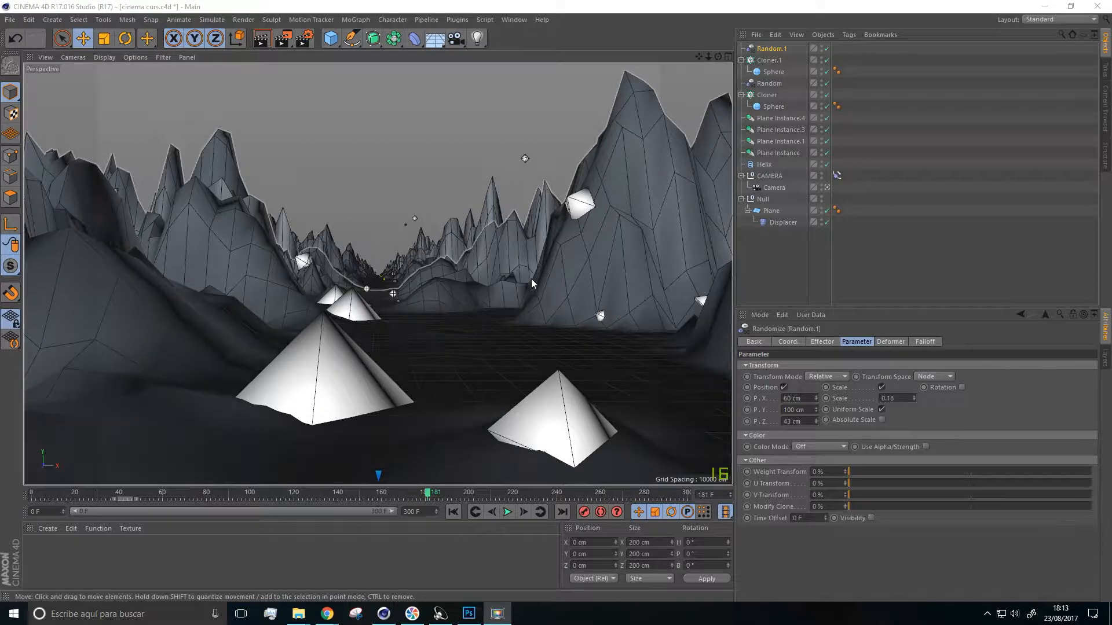
key("ctrl+r")
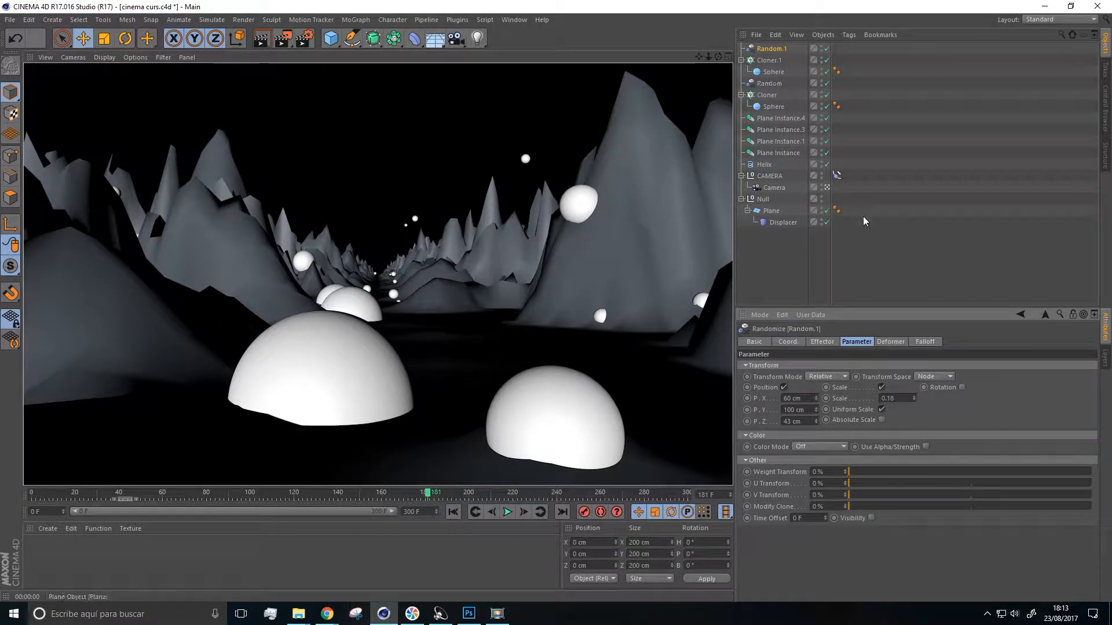
Set the original plane's Phong angle to 0° for faceted mountains and render the view
left_click(836, 210)
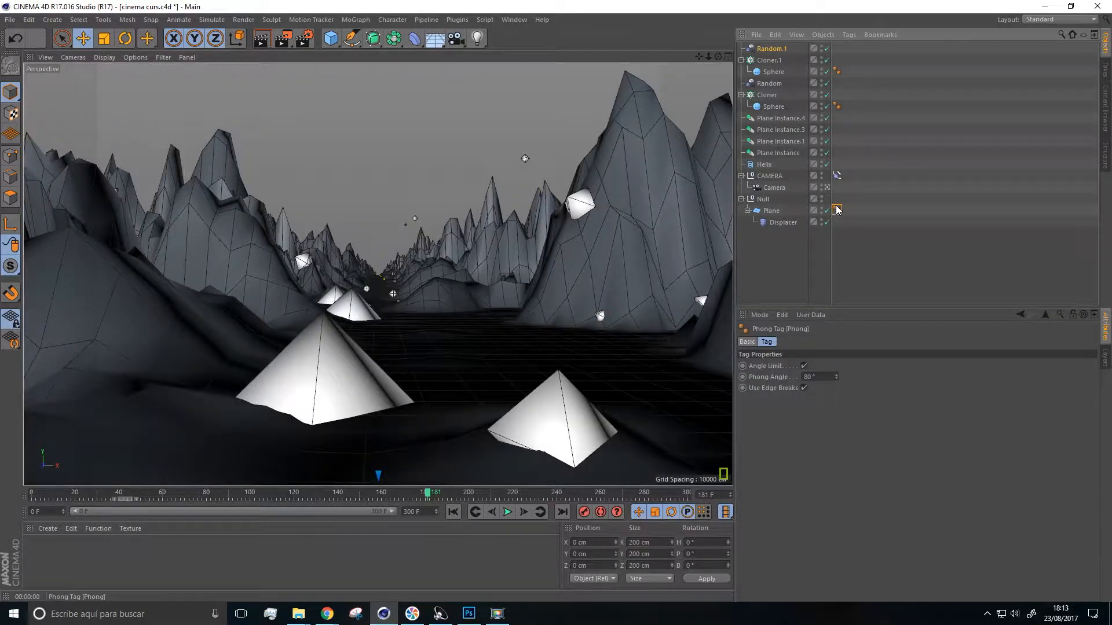
left_click(265, 44)
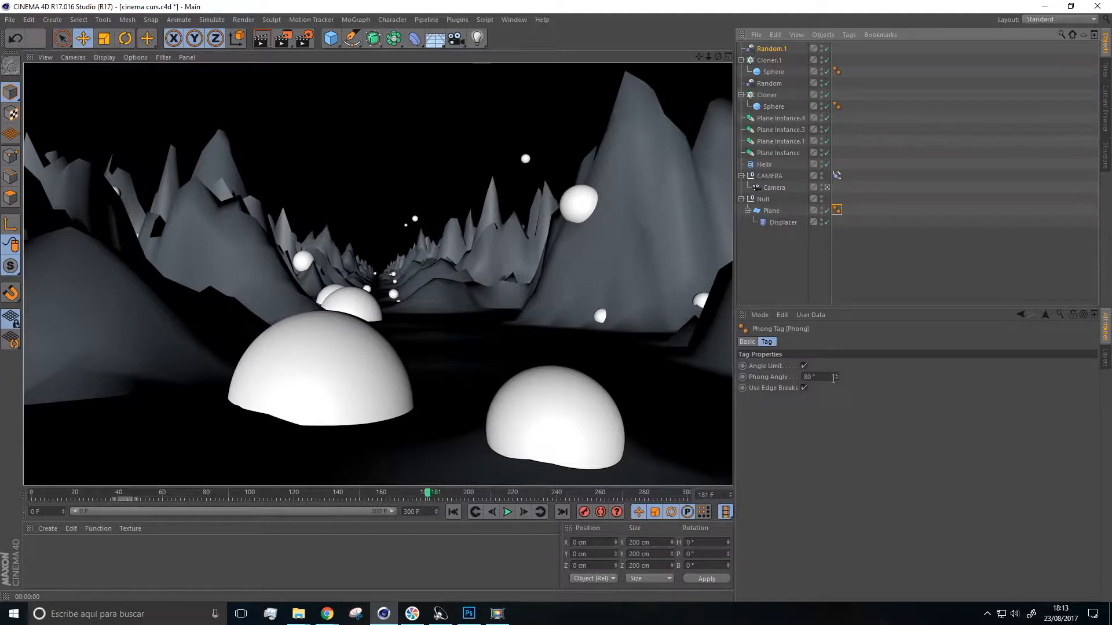
left_click_drag(836, 377, 836, 420)
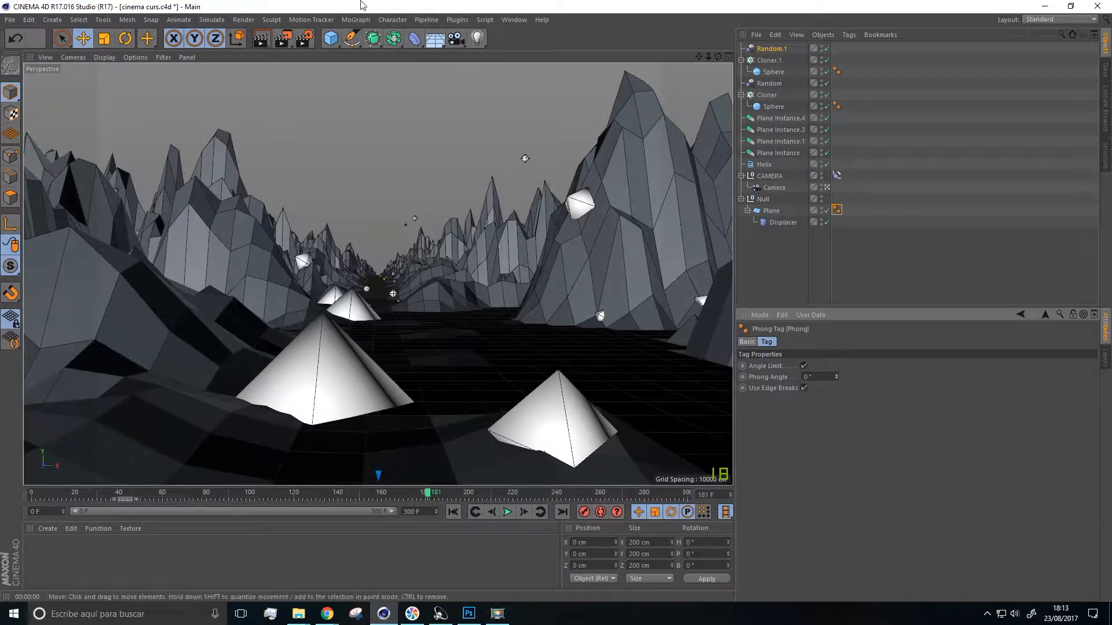
left_click(261, 38)
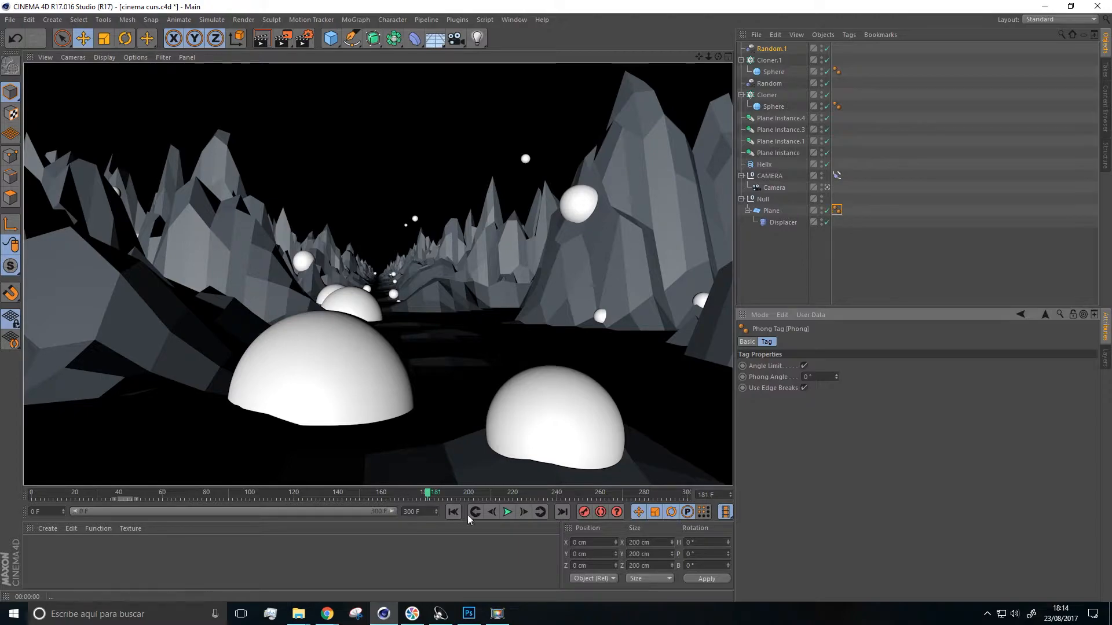
Play the camera fly-through over the faceted terrain and reselect the original plane's Phong tag
left_click(507, 513)
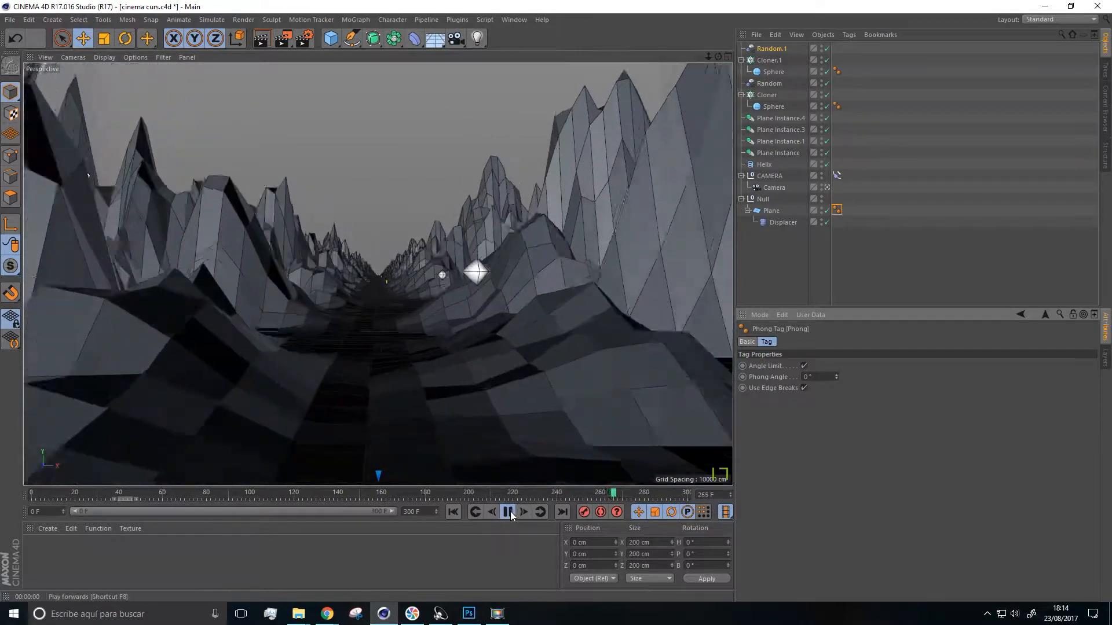
left_click(853, 222)
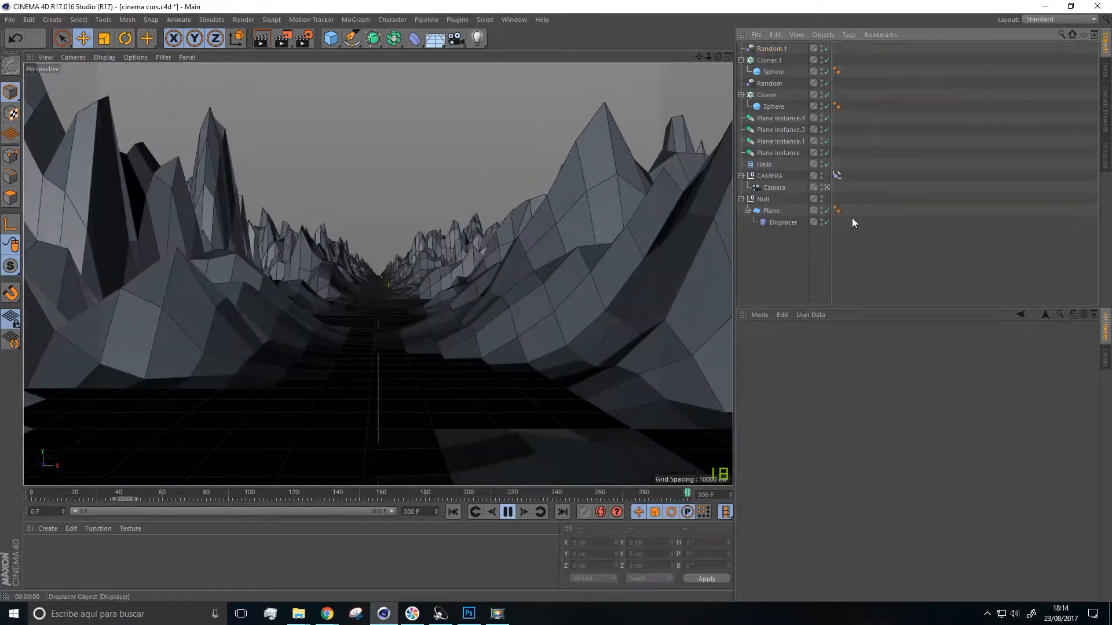
left_click(837, 211)
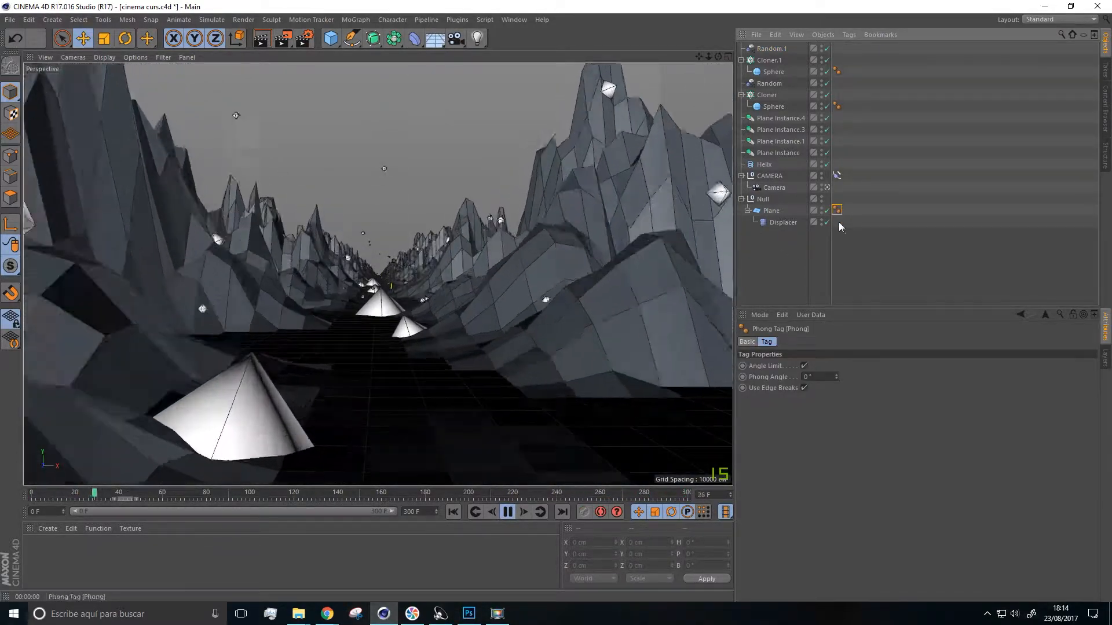